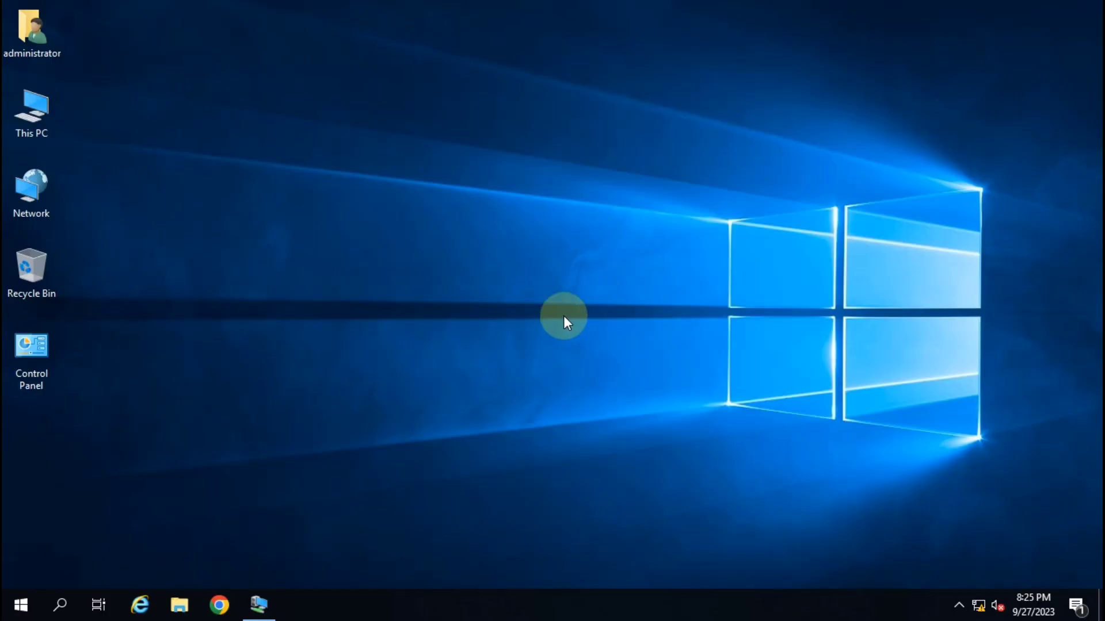
Refresh the desktop and check the computer's system and domain information from This PC properties.
{"action": "right_click", "coordinate": [422, 188]}
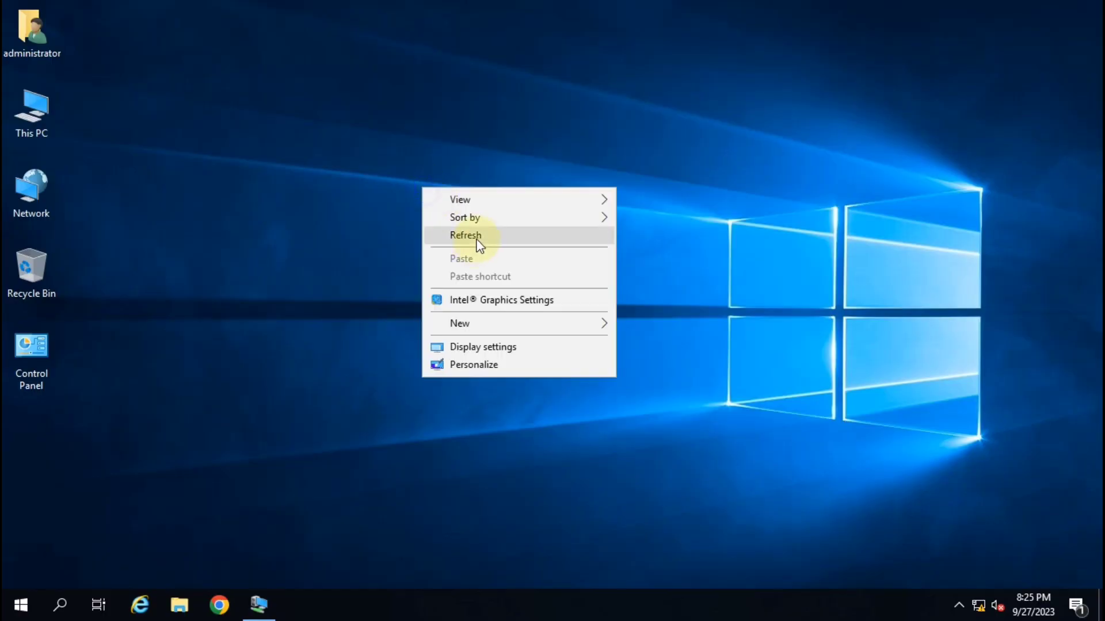
{"action": "left_click", "coordinate": [481, 239]}
{"action": "left_click", "coordinate": [25, 108]}
{"action": "right_click", "coordinate": [24, 108]}
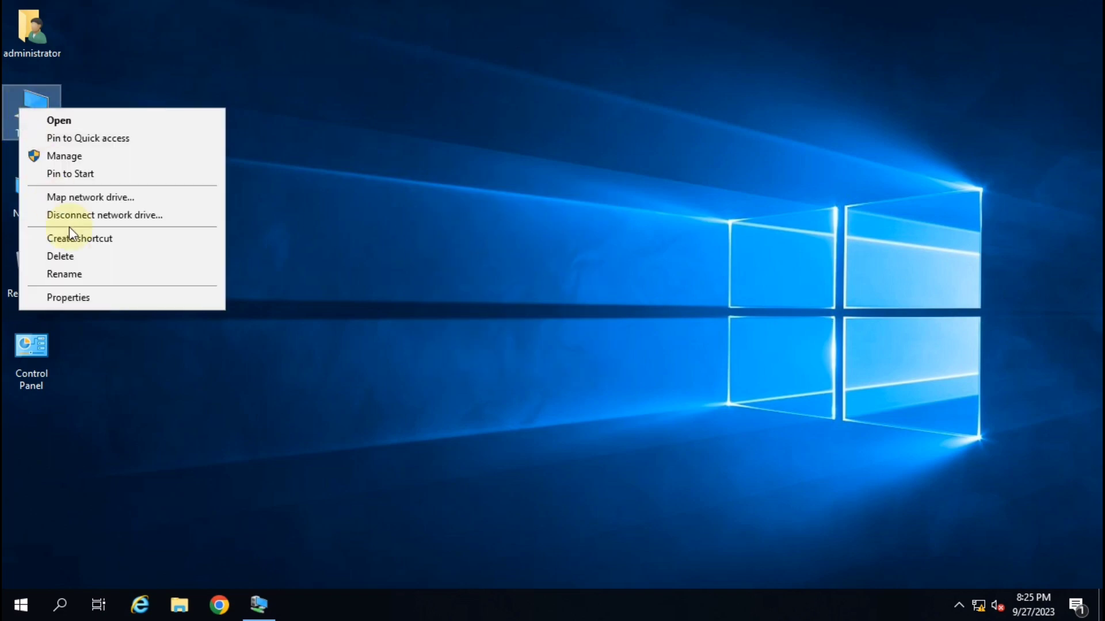
{"action": "left_click", "coordinate": [98, 296]}
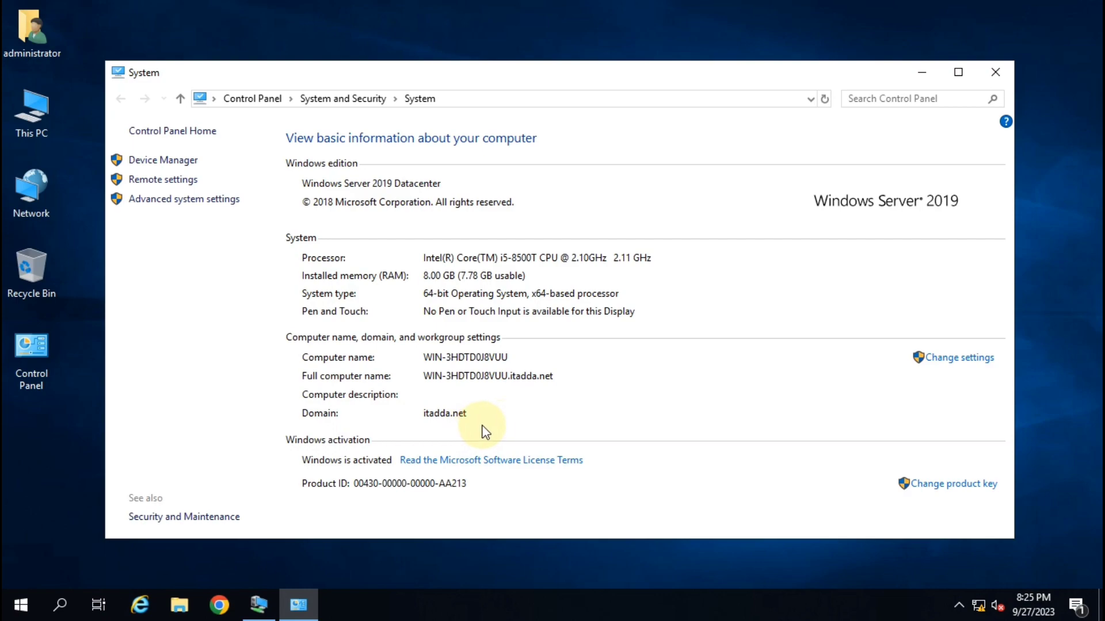
{"action": "left_click", "coordinate": [994, 71]}
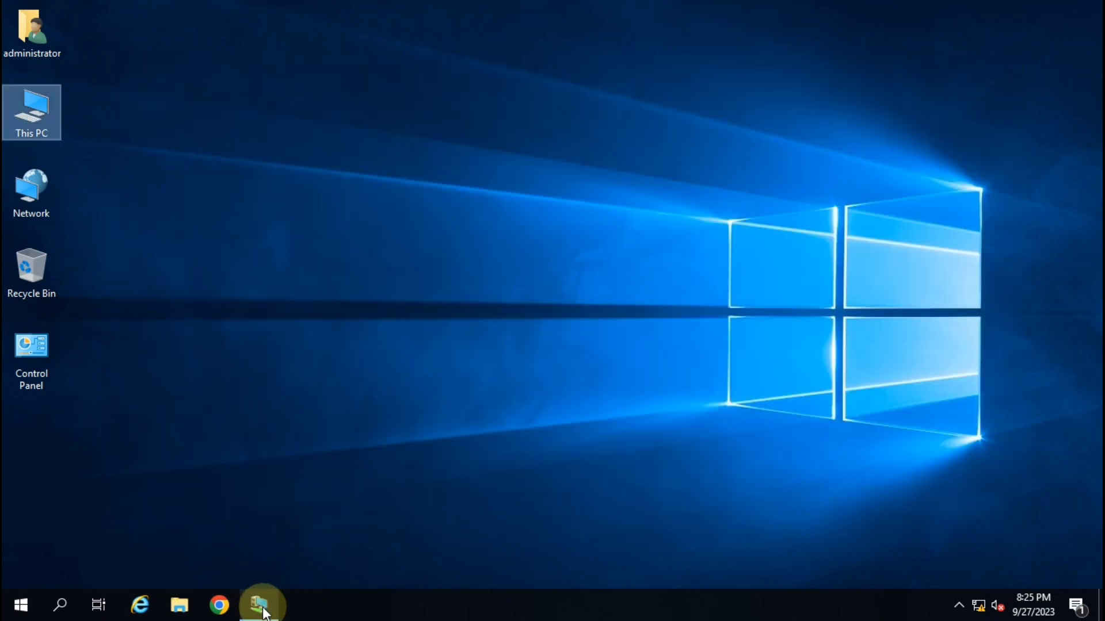
Minimize the Server-2019 VM window and refresh the host desktop.
{"action": "left_click", "coordinate": [260, 607]}
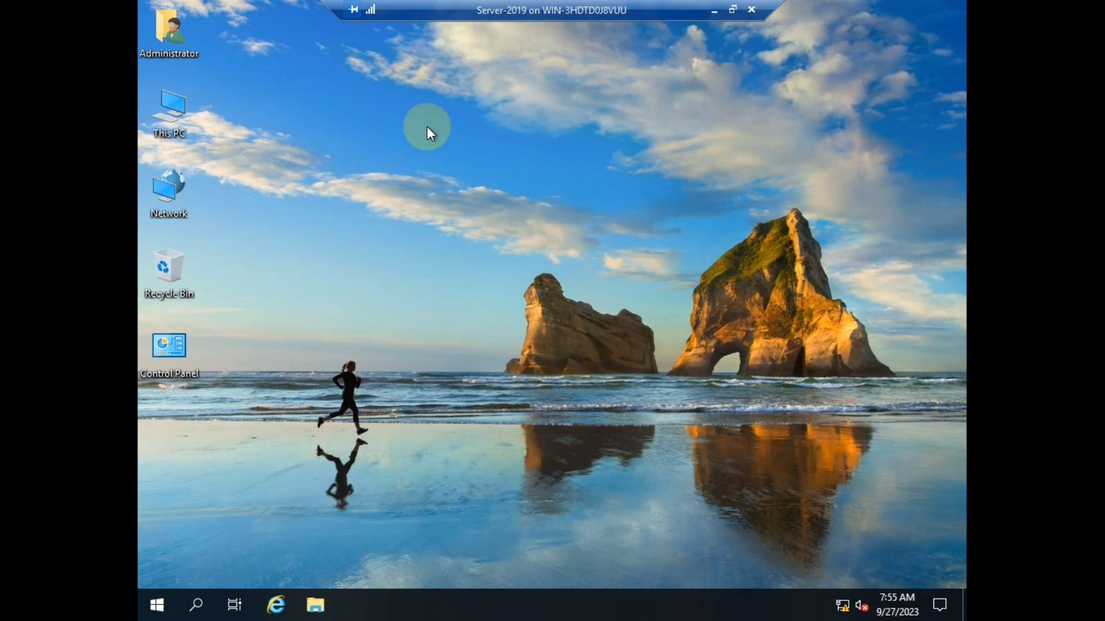
{"action": "left_click", "coordinate": [714, 10]}
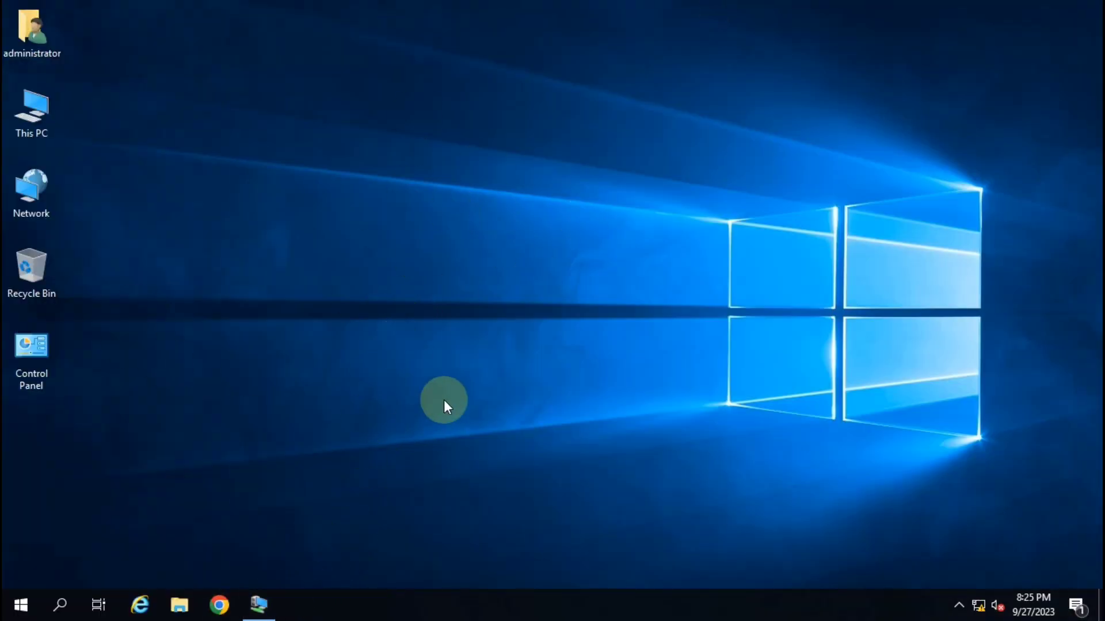
{"action": "right_click", "coordinate": [464, 240]}
{"action": "left_click", "coordinate": [516, 285]}
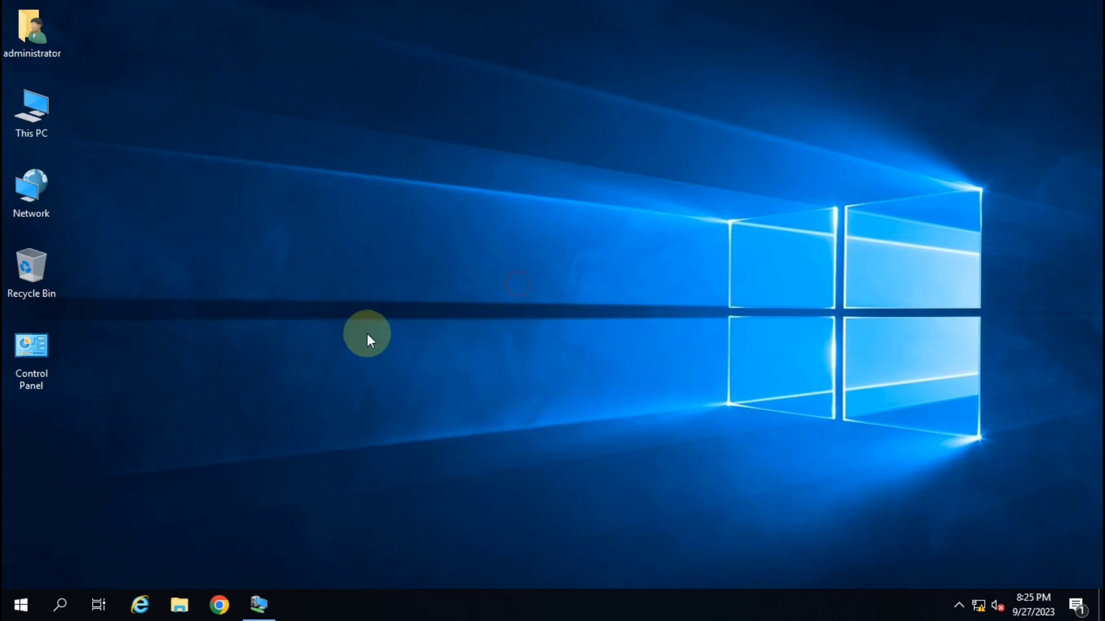
Open Active Directory Users and Computers with dsa.msc, check the domain user, then close it.
{"action": "key", "text": "super+r"}
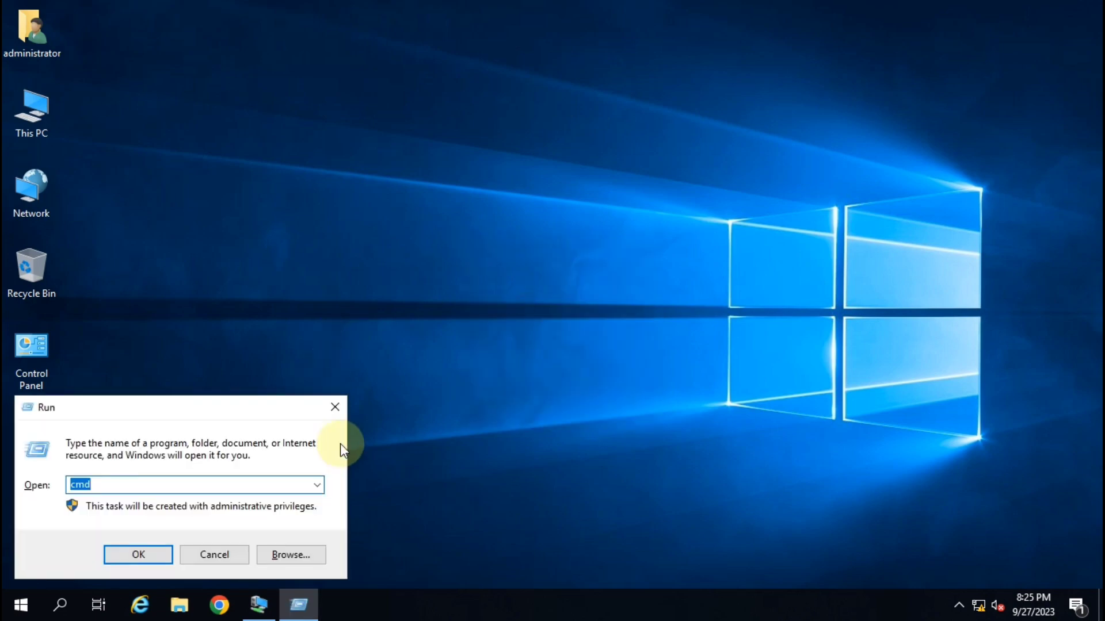
{"action": "type", "text": "dsa.msc"}
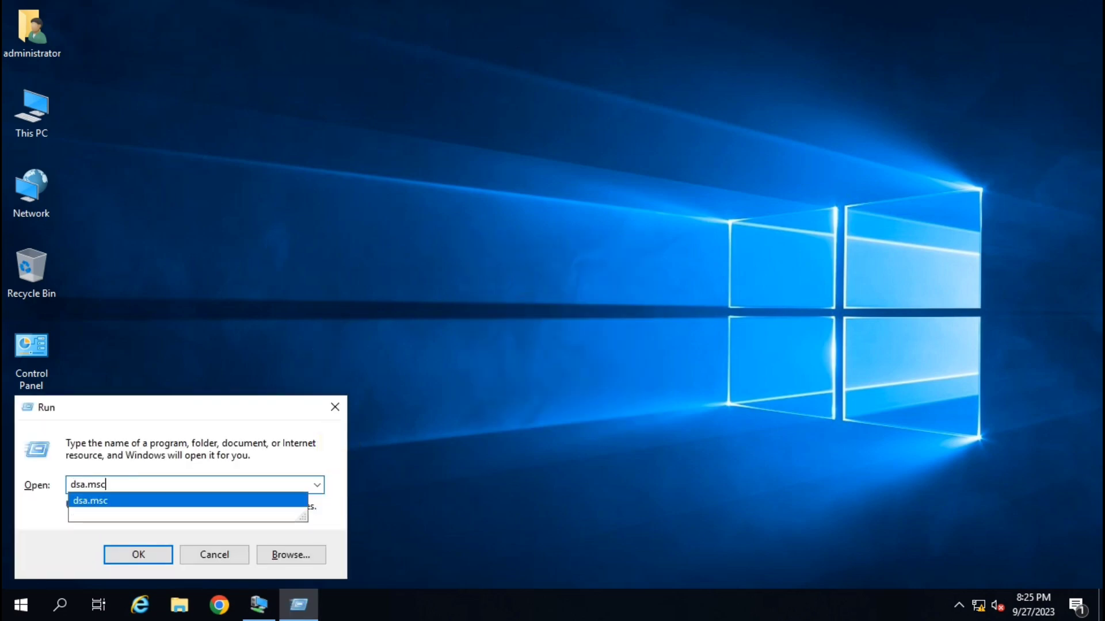
{"action": "key", "text": "Return"}
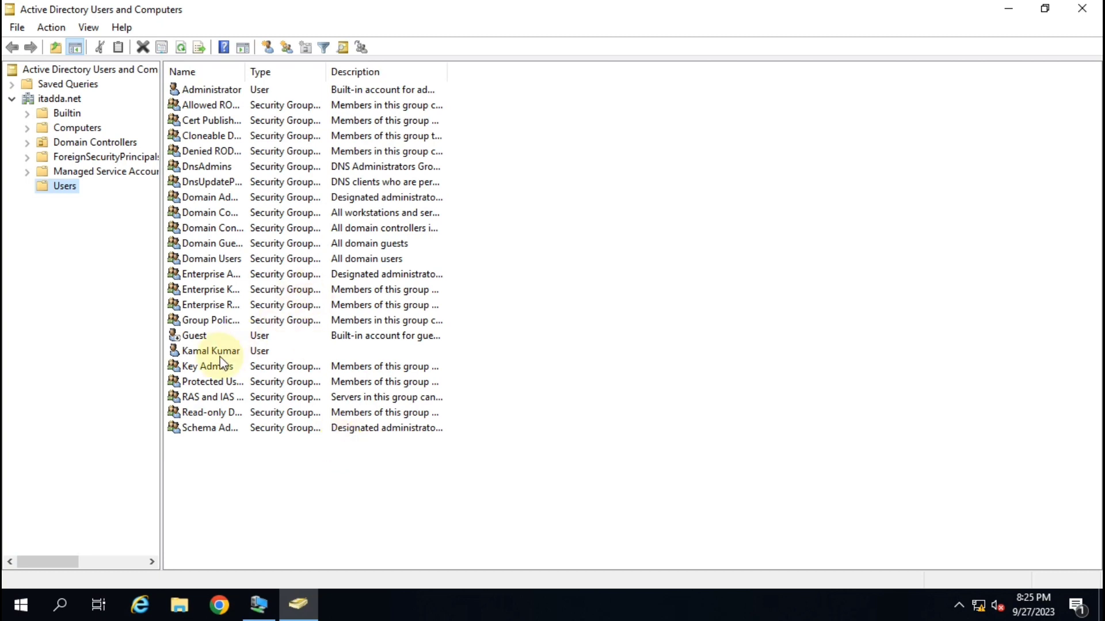
{"action": "left_click", "coordinate": [231, 352]}
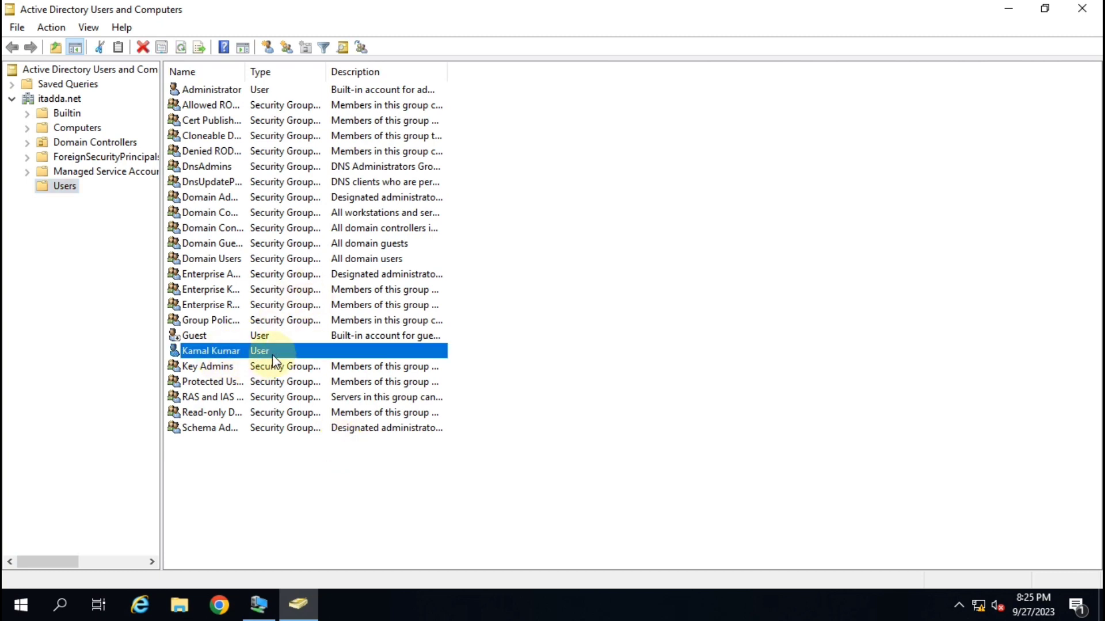
{"action": "left_click", "coordinate": [1081, 8]}
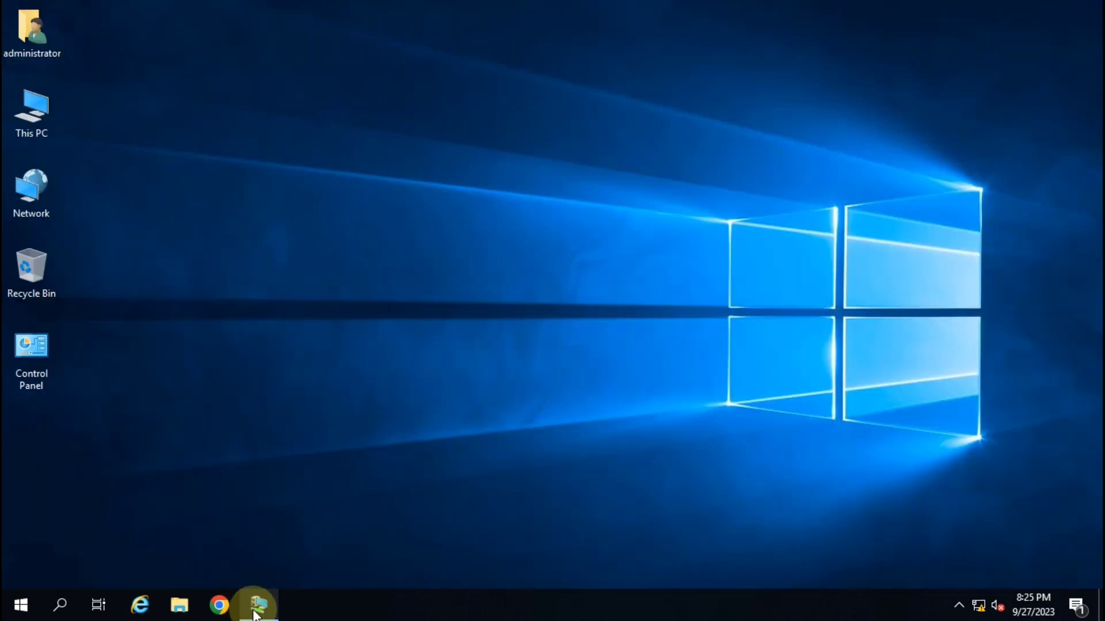
Bring up the Server-2019 VM connection in a window and turn on Enhanced session.
{"action": "left_click", "coordinate": [259, 604]}
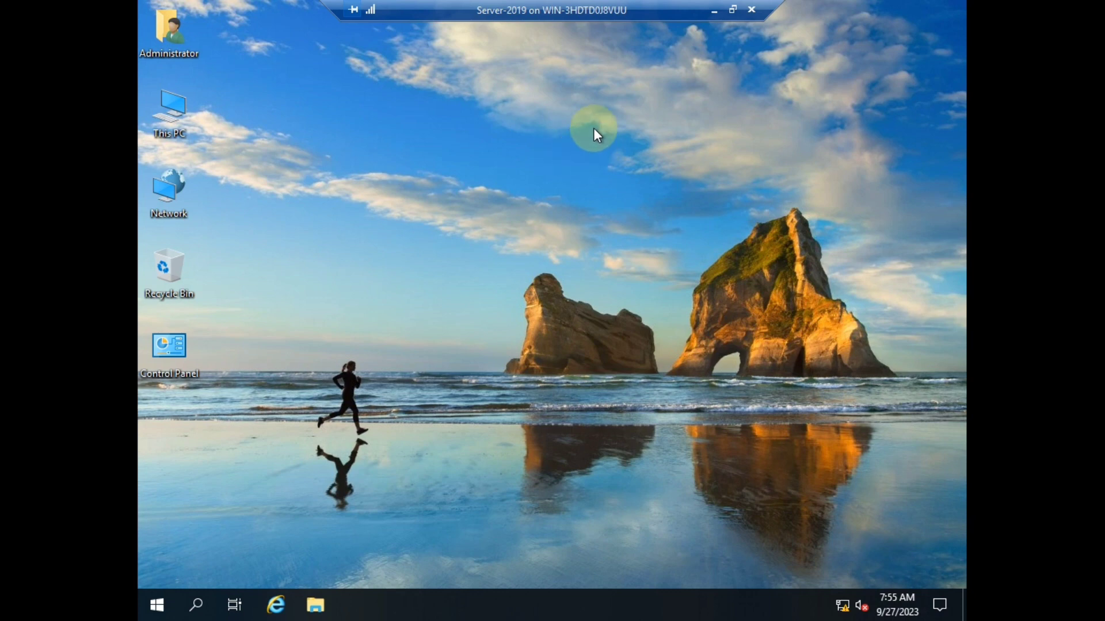
{"action": "left_click", "coordinate": [733, 9]}
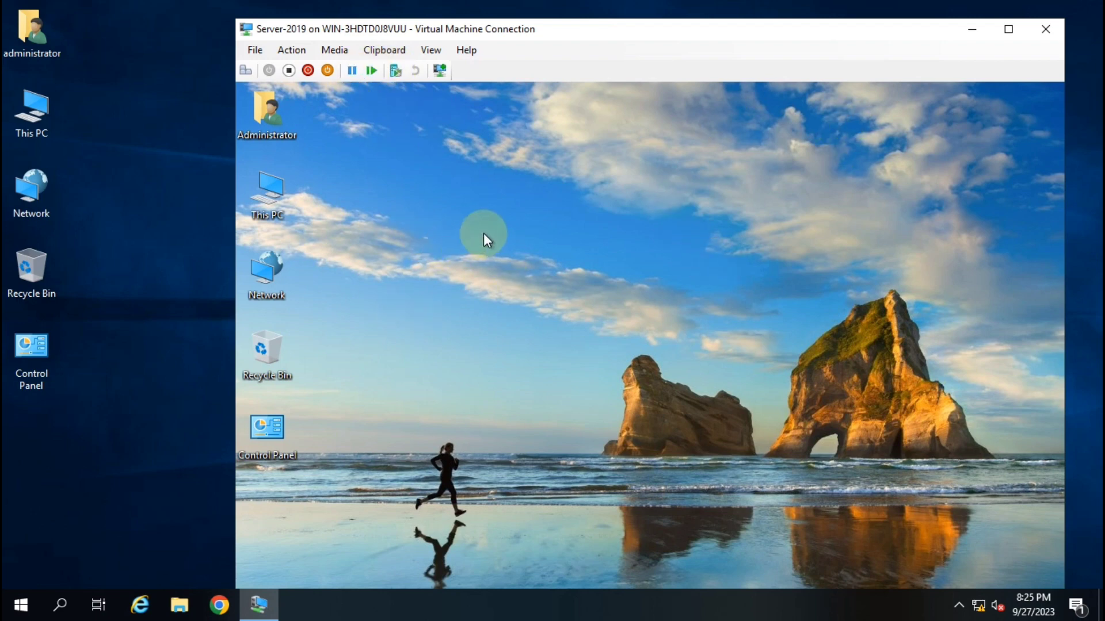
{"action": "left_click", "coordinate": [326, 51]}
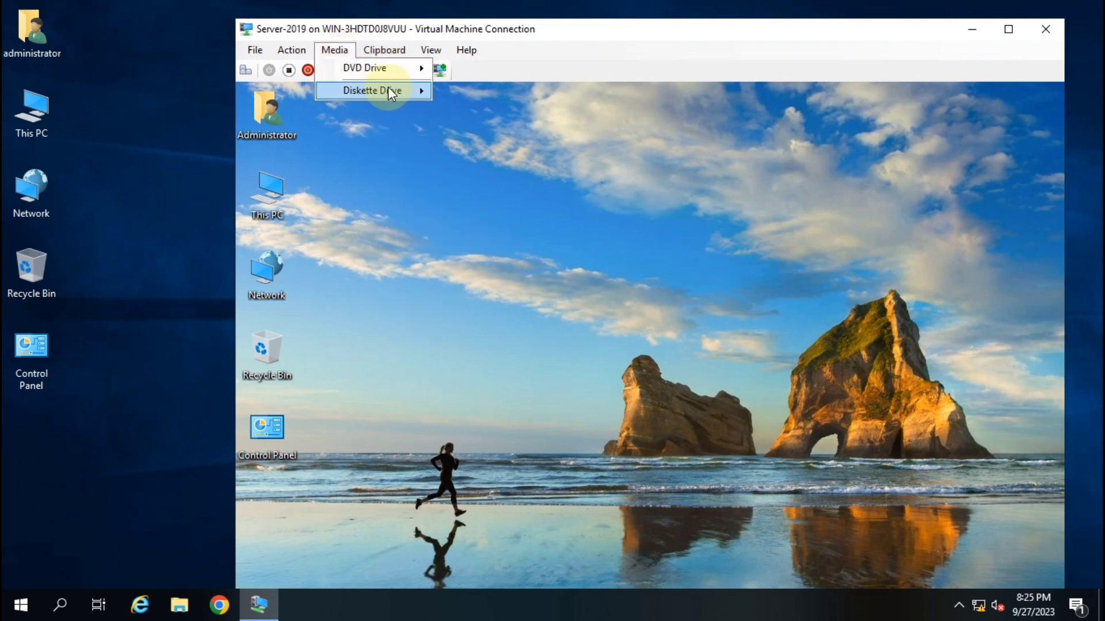
{"action": "mouse_move", "coordinate": [429, 55]}
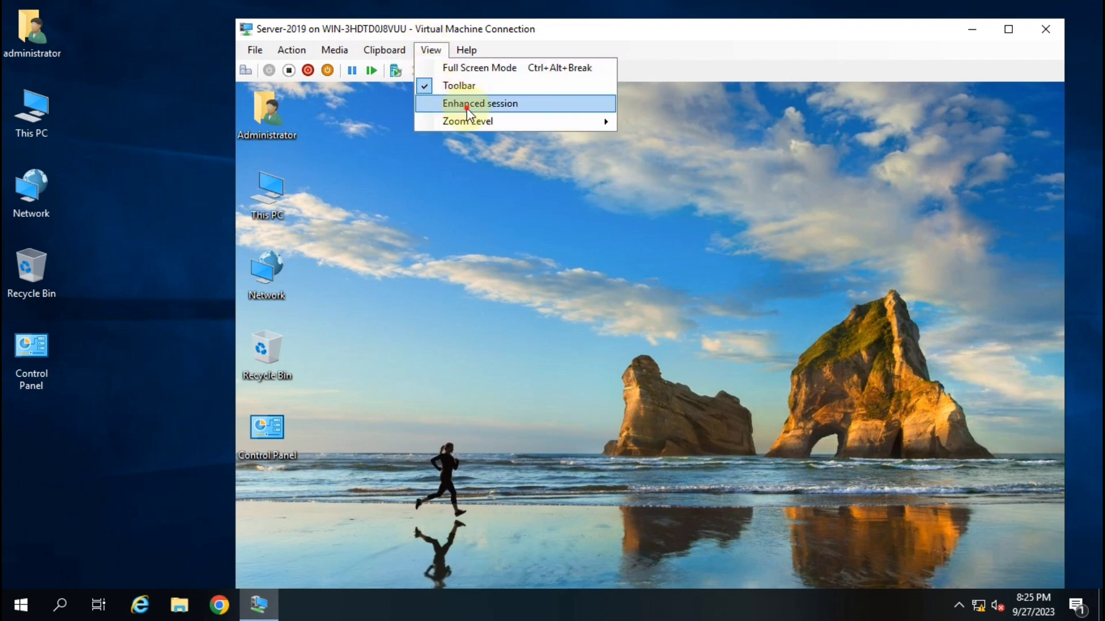
{"action": "left_click", "coordinate": [465, 104]}
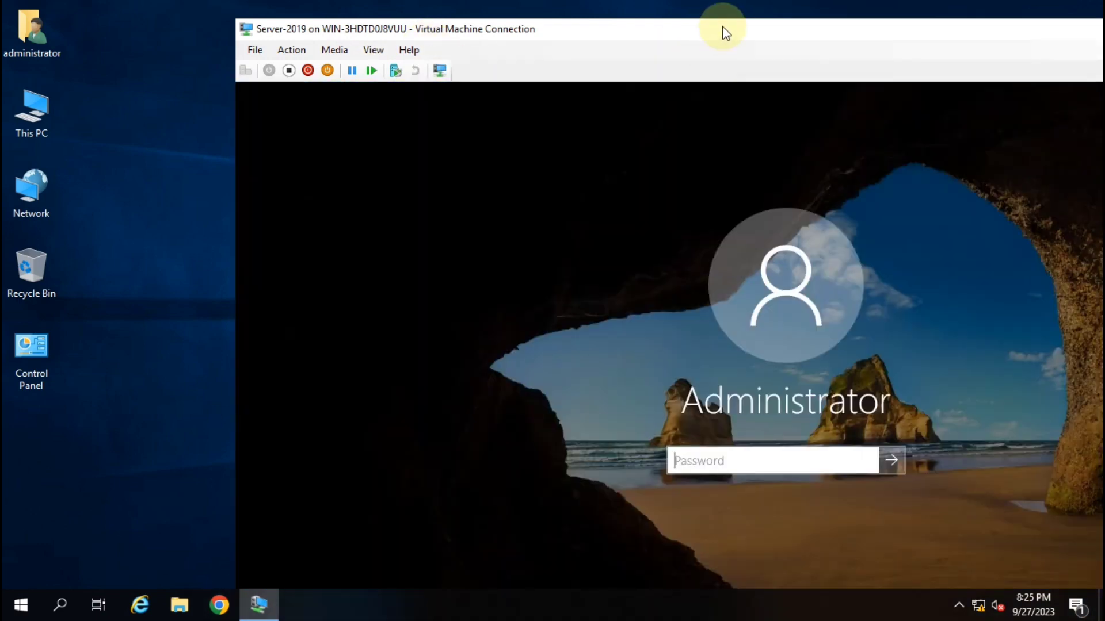
Sign in to the VM as Administrator in full screen, then restore it to a window.
{"action": "double_click", "coordinate": [723, 27]}
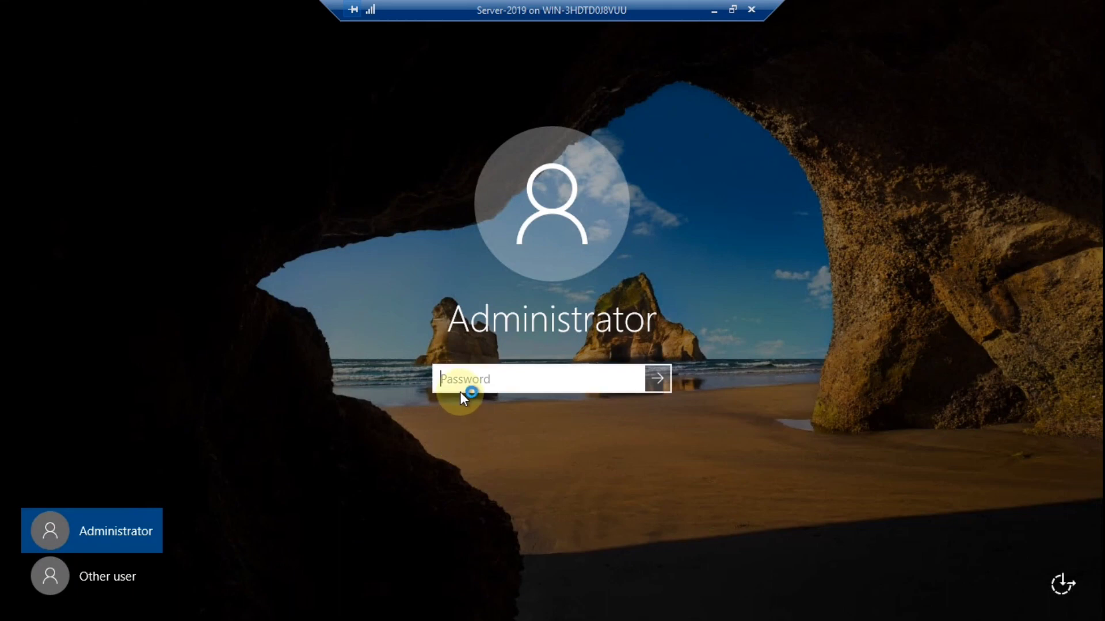
{"action": "type", "text": "••••••••"}
{"action": "key", "text": "Return"}
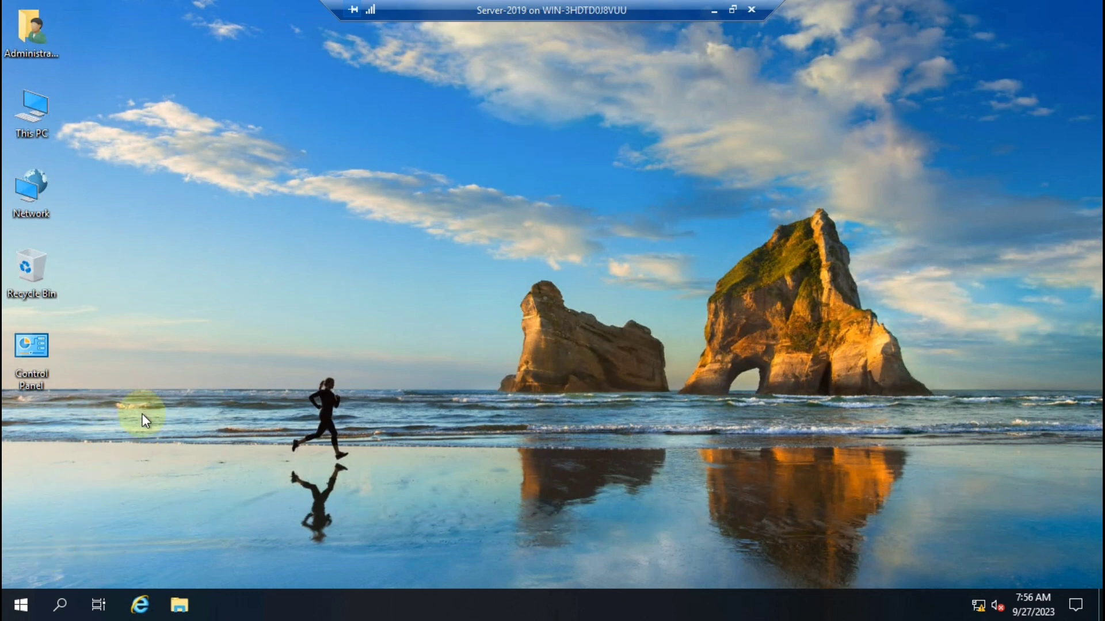
{"action": "left_click", "coordinate": [733, 9]}
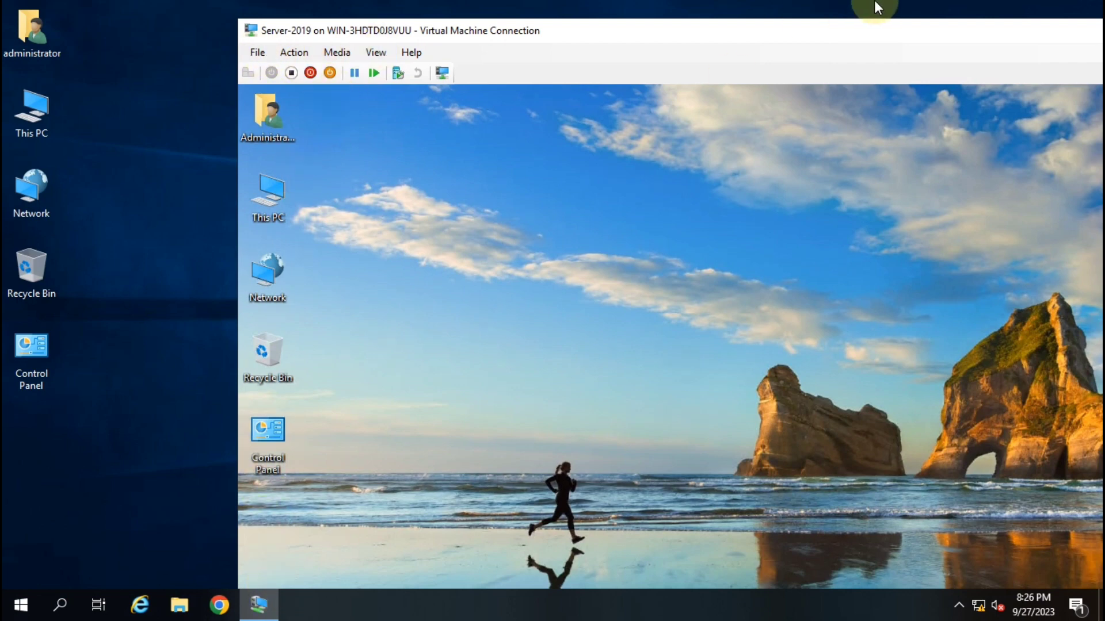
Disconnect the guest session from the Start power menu and reconnect in full screen.
{"action": "double_click", "coordinate": [903, 28]}
{"action": "left_click", "coordinate": [20, 605]}
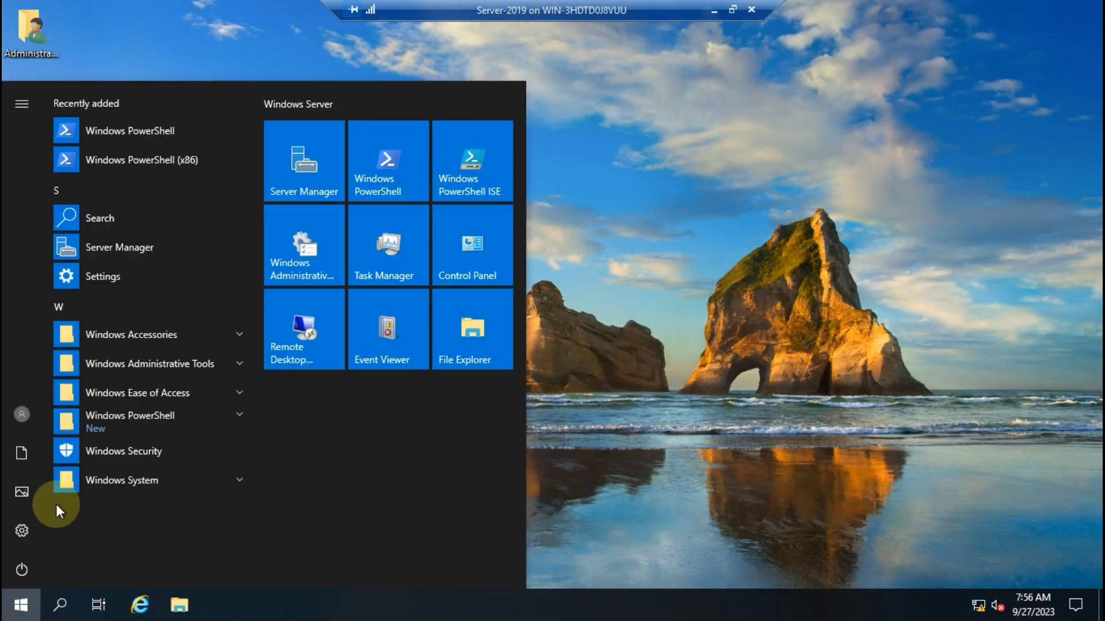
{"action": "left_click", "coordinate": [22, 566]}
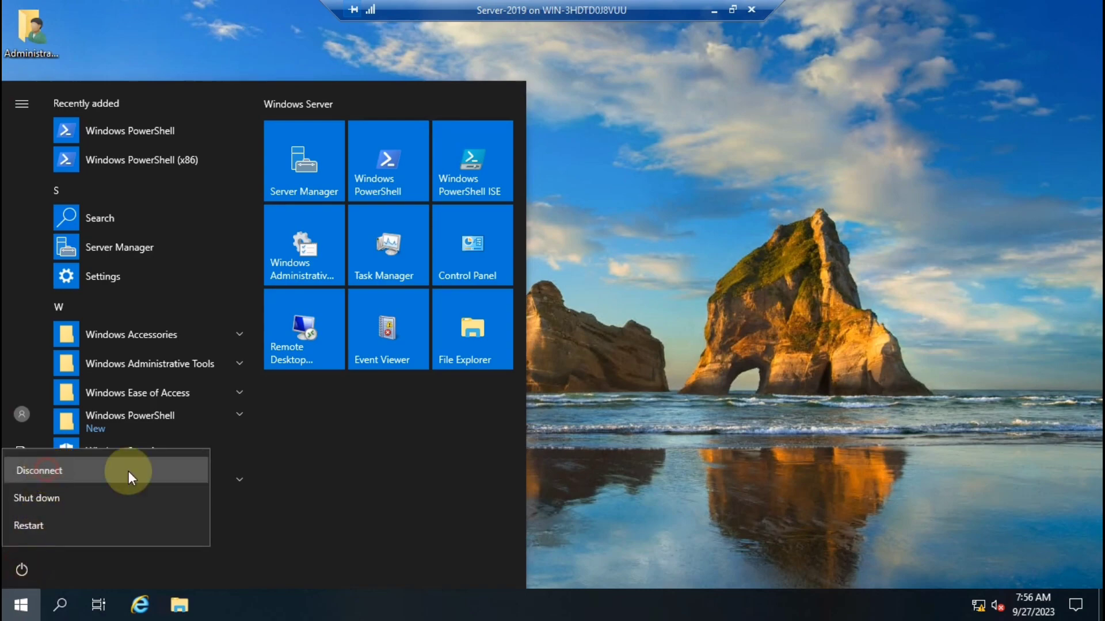
{"action": "left_click", "coordinate": [129, 471]}
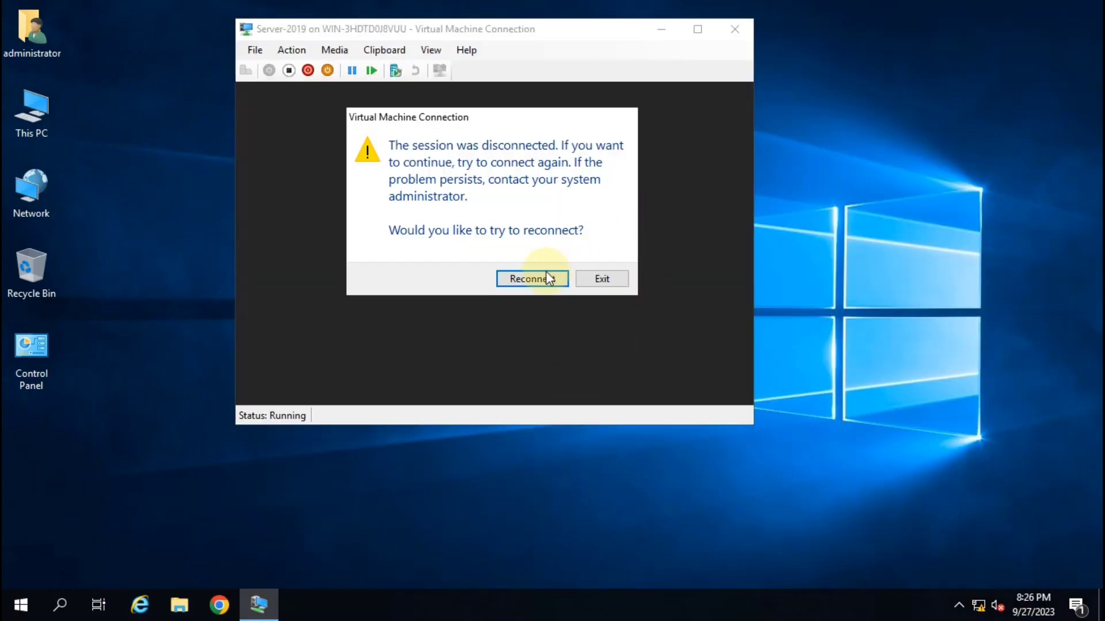
{"action": "left_click", "coordinate": [541, 277]}
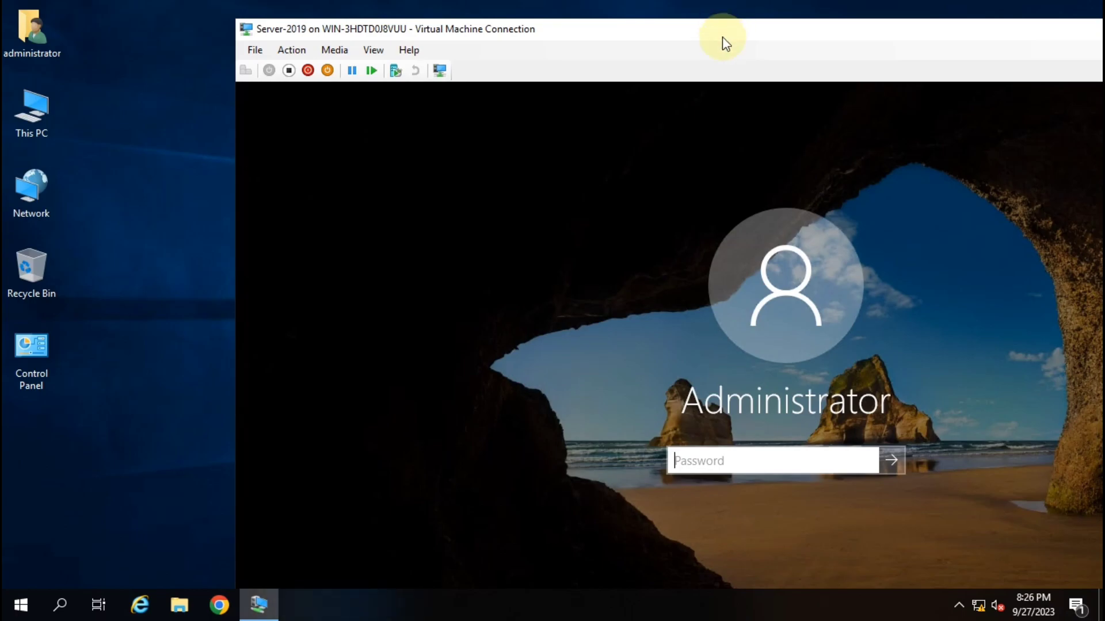
{"action": "double_click", "coordinate": [723, 35]}
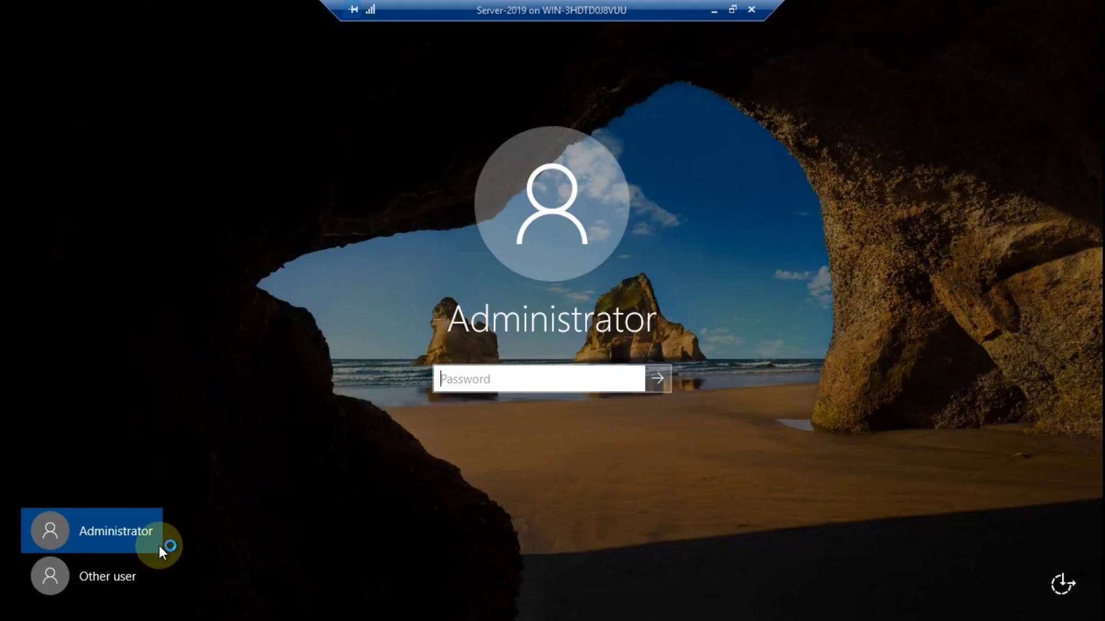
Try signing in as Other user with the domain user's credentials, then dismiss the Remote Desktop rights error.
{"action": "left_click", "coordinate": [113, 578]}
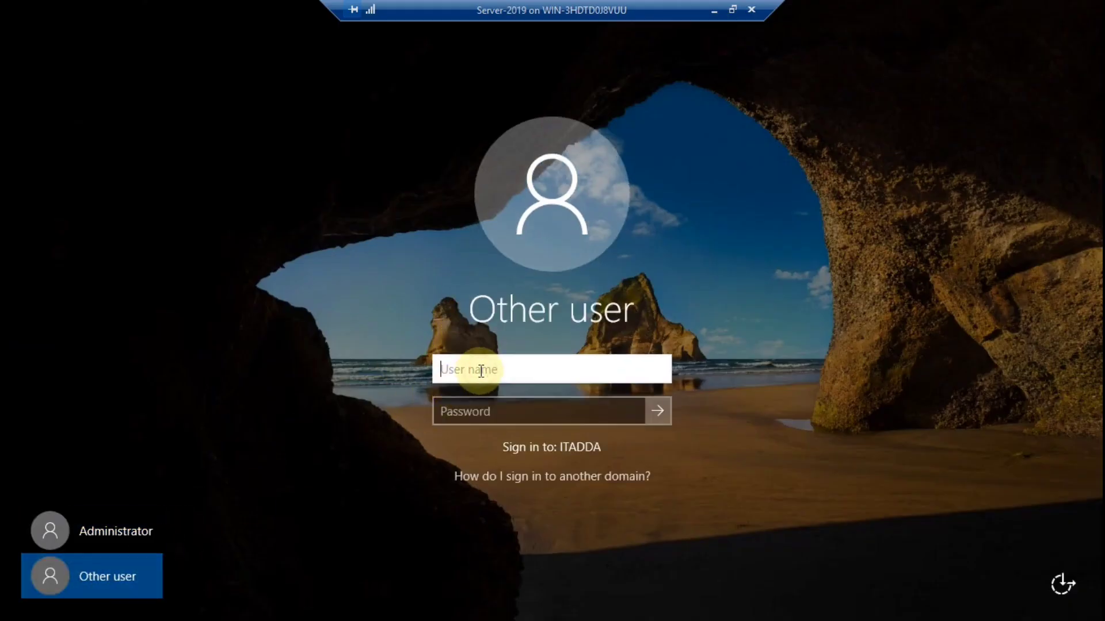
{"action": "type", "text": "kk"}
{"action": "key", "text": "Tab"}
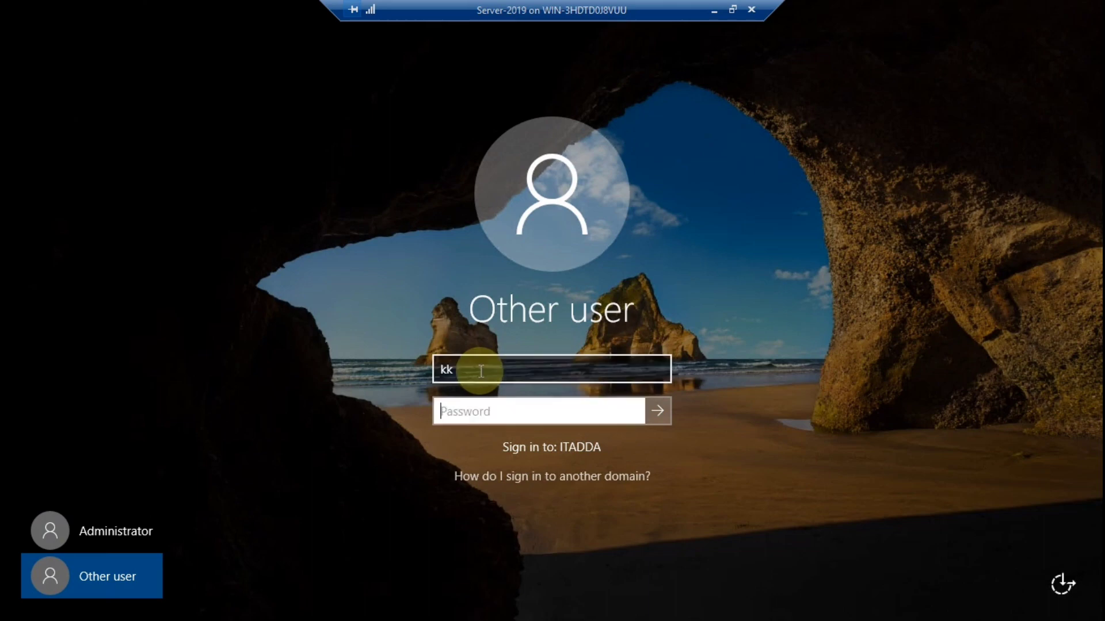
{"action": "type", "text": "•••••••"}
{"action": "key", "text": "Return"}
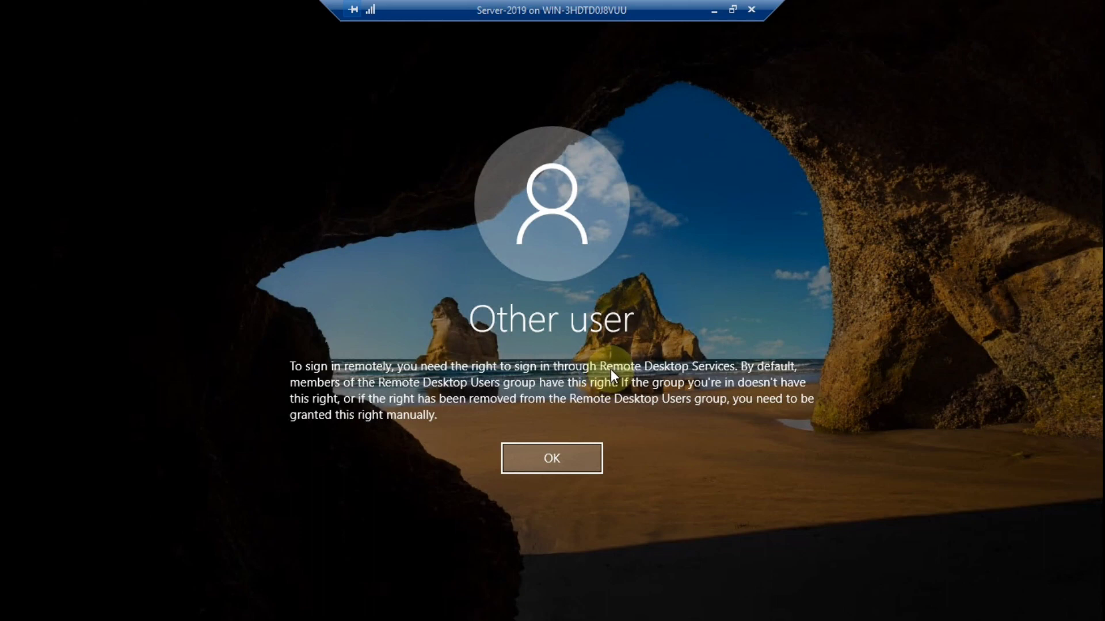
{"action": "left_click", "coordinate": [582, 459]}
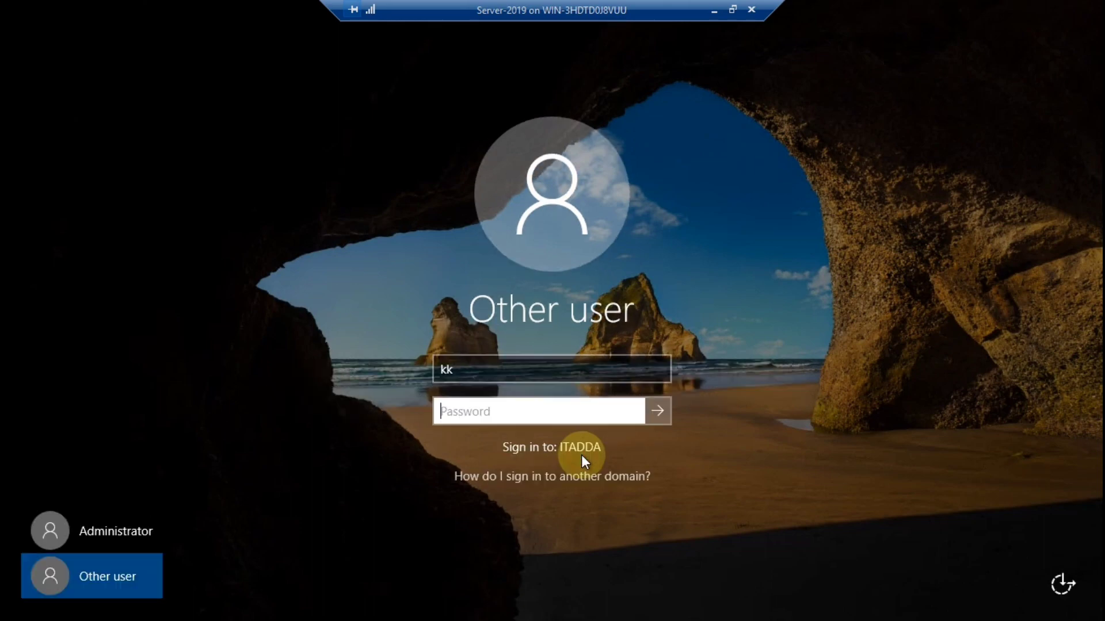
Switch the VM connection to Enhanced session and full screen.
{"action": "left_click", "coordinate": [733, 11]}
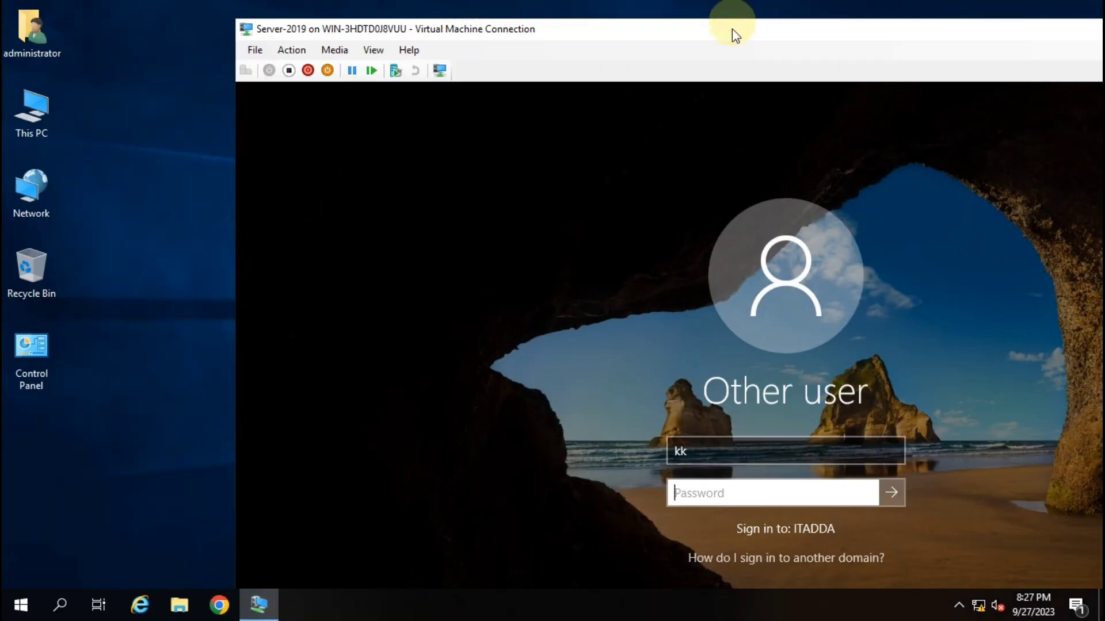
{"action": "left_click", "coordinate": [368, 51]}
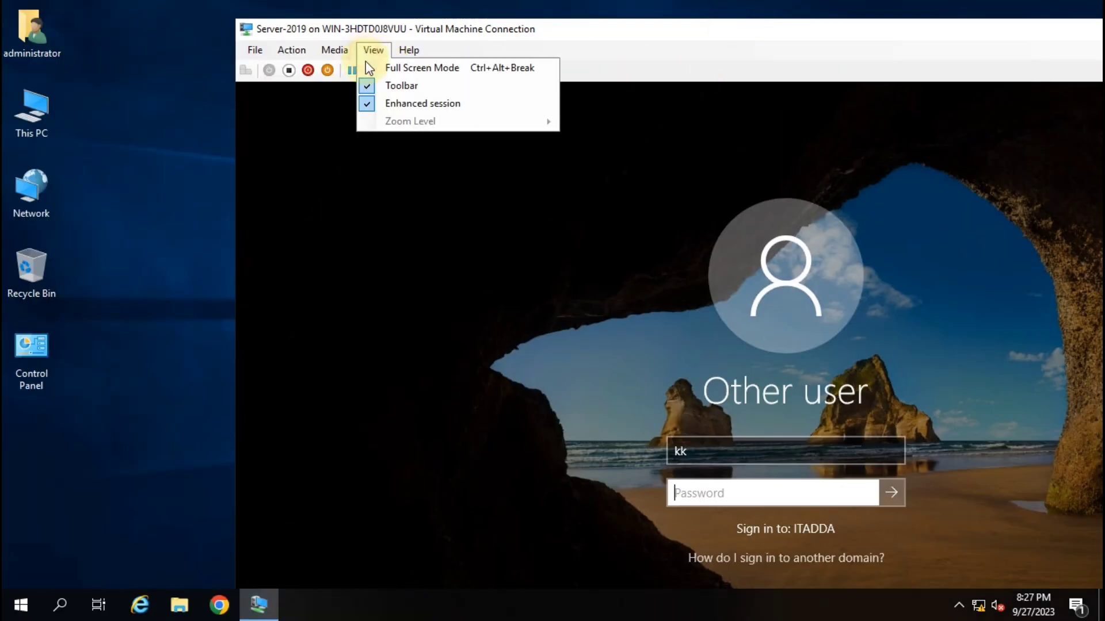
{"action": "left_click", "coordinate": [416, 103]}
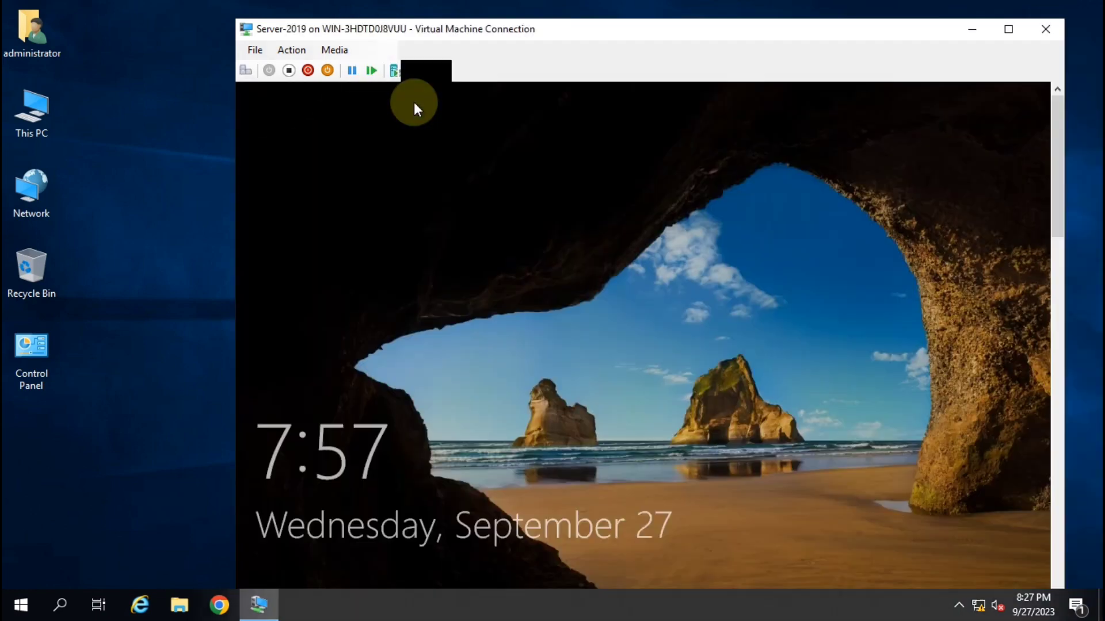
{"action": "double_click", "coordinate": [796, 29]}
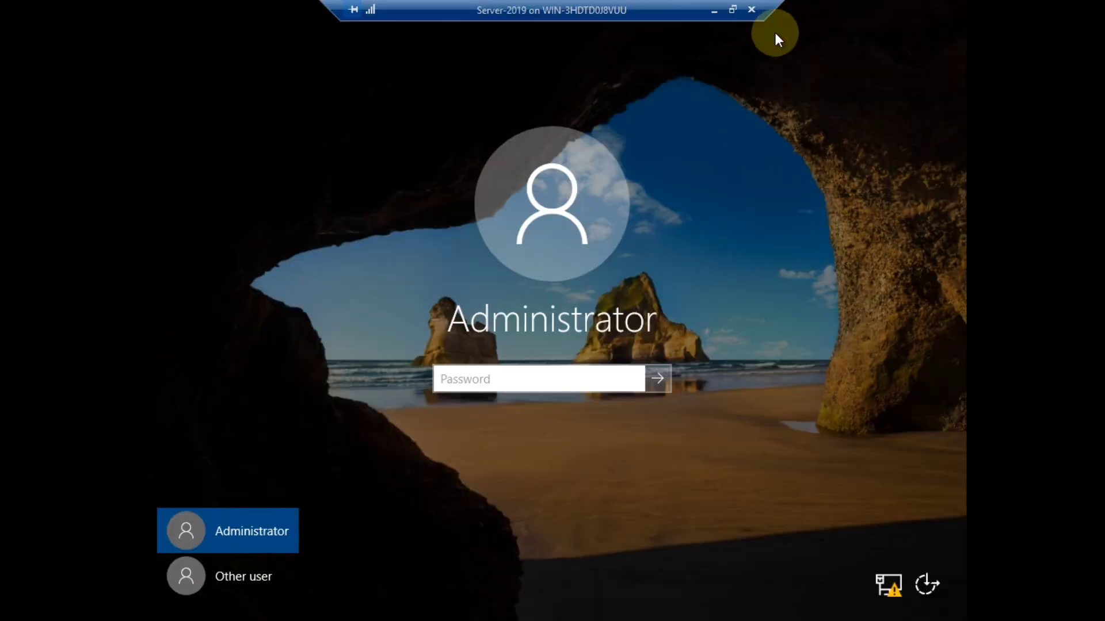
Sign in as Other user with the domain user's username and password.
{"action": "left_click", "coordinate": [249, 581]}
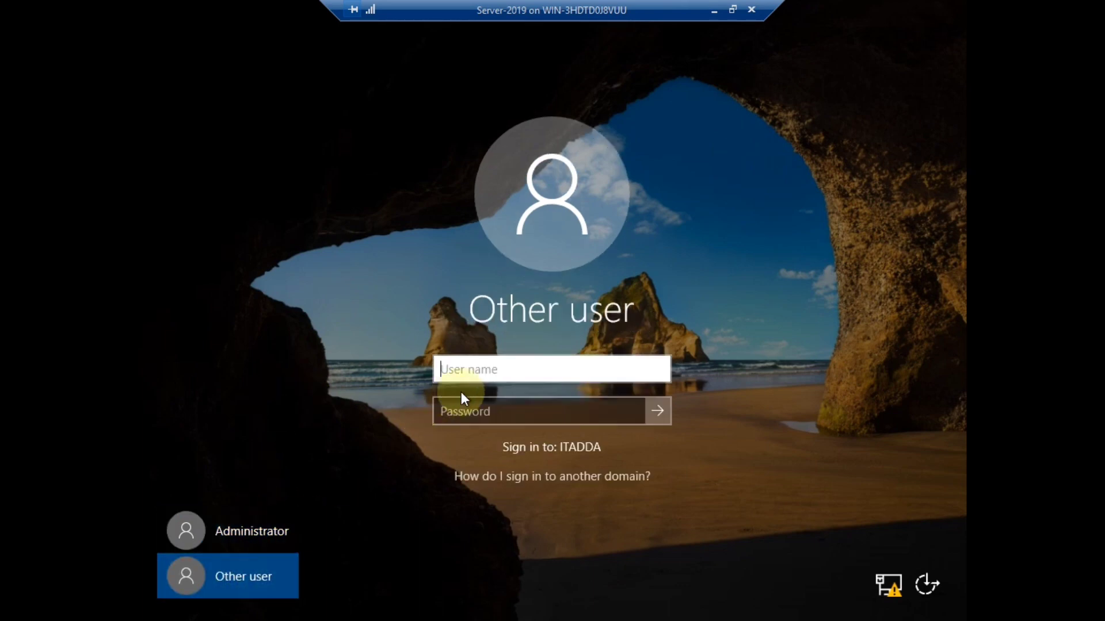
{"action": "type", "text": "kk"}
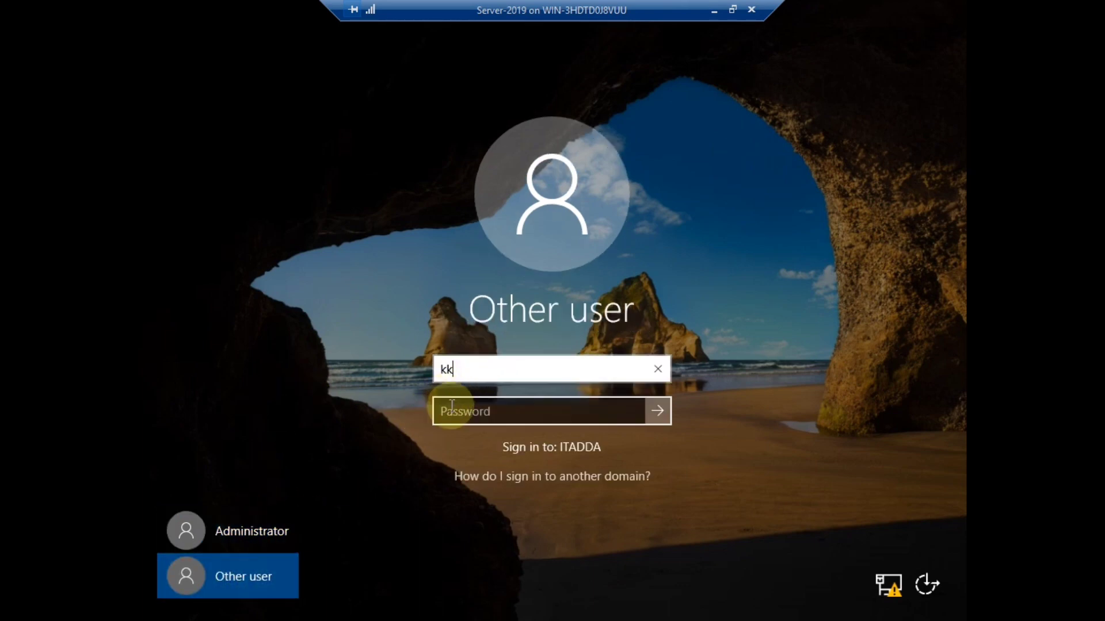
{"action": "left_click", "coordinate": [455, 411]}
{"action": "type", "text": "••••••••"}
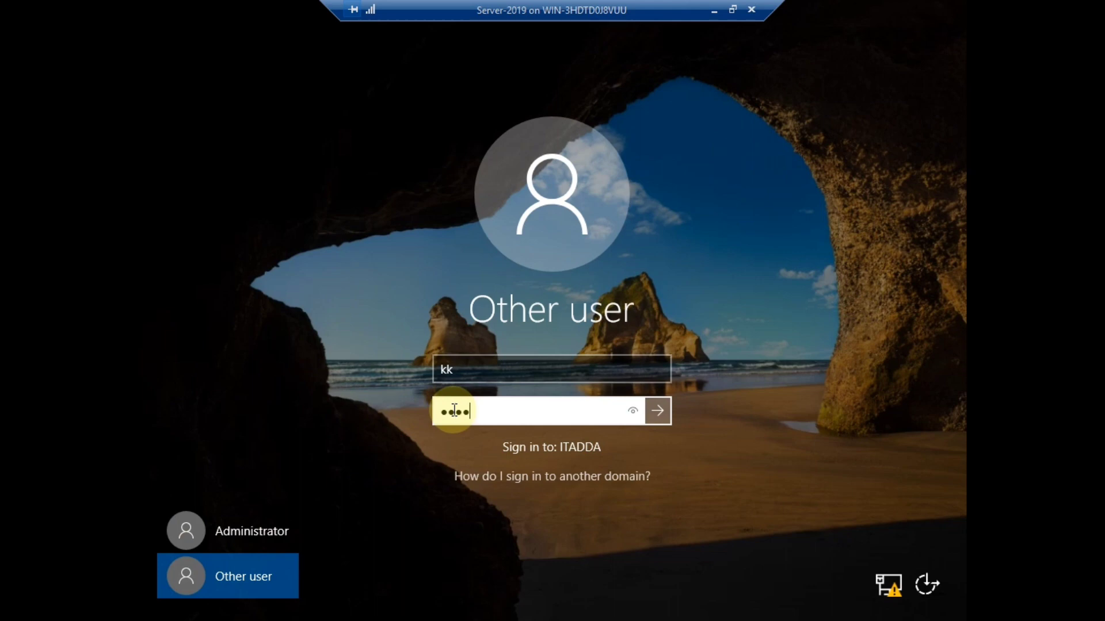
{"action": "left_click", "coordinate": [657, 411]}
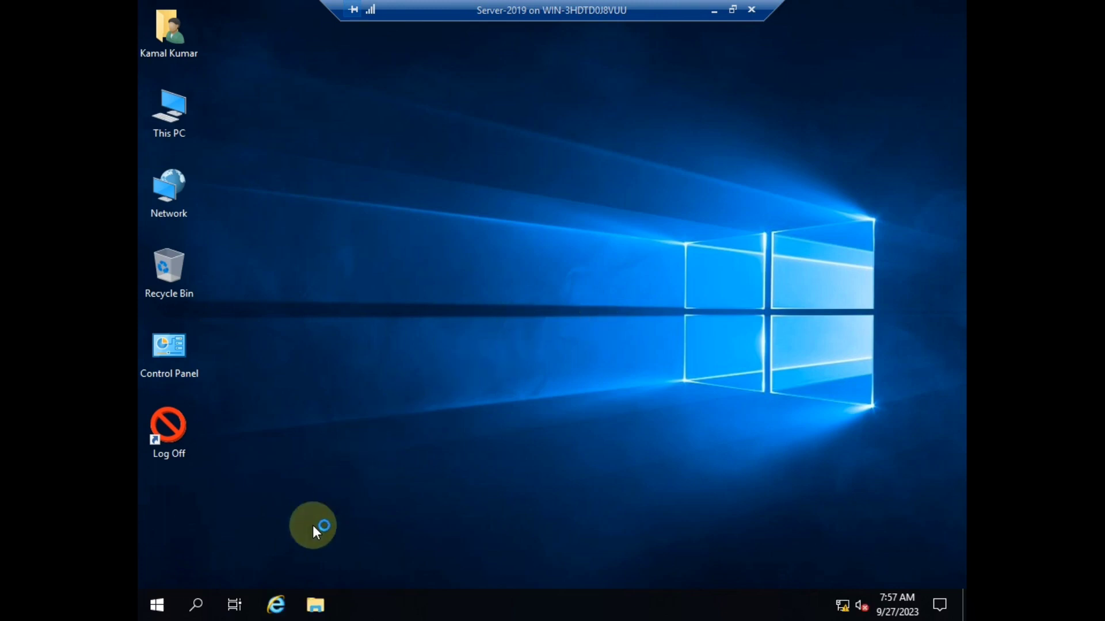
Open the Start menu, glance at the user's account options, and return to the desktop.
{"action": "left_click", "coordinate": [154, 604]}
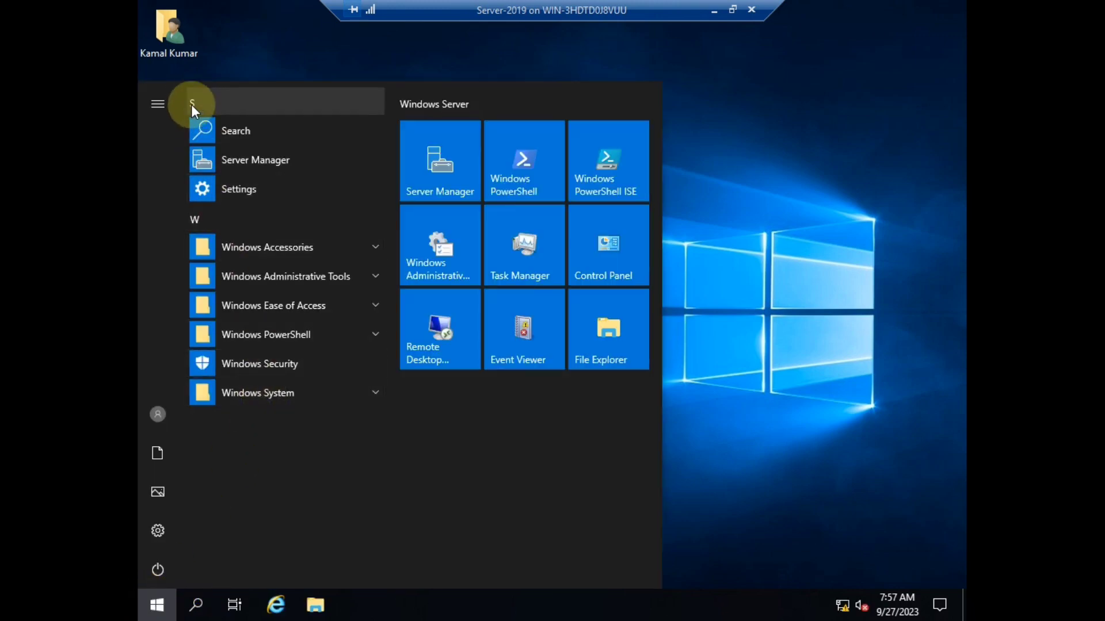
{"action": "left_click", "coordinate": [157, 418]}
{"action": "left_click", "coordinate": [326, 481]}
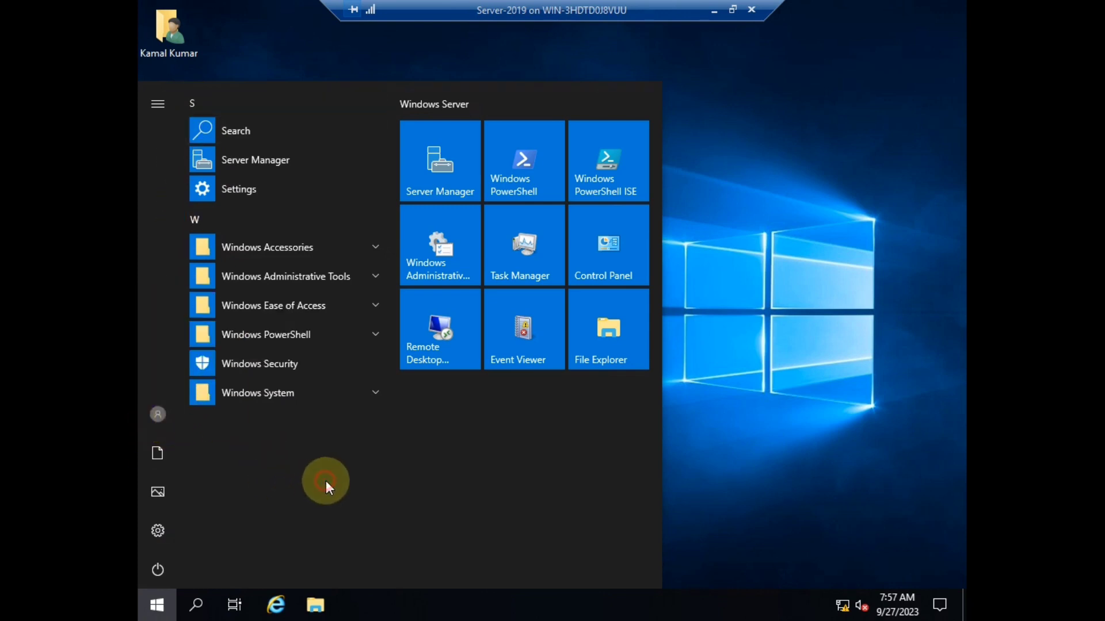
{"action": "left_click", "coordinate": [841, 207]}
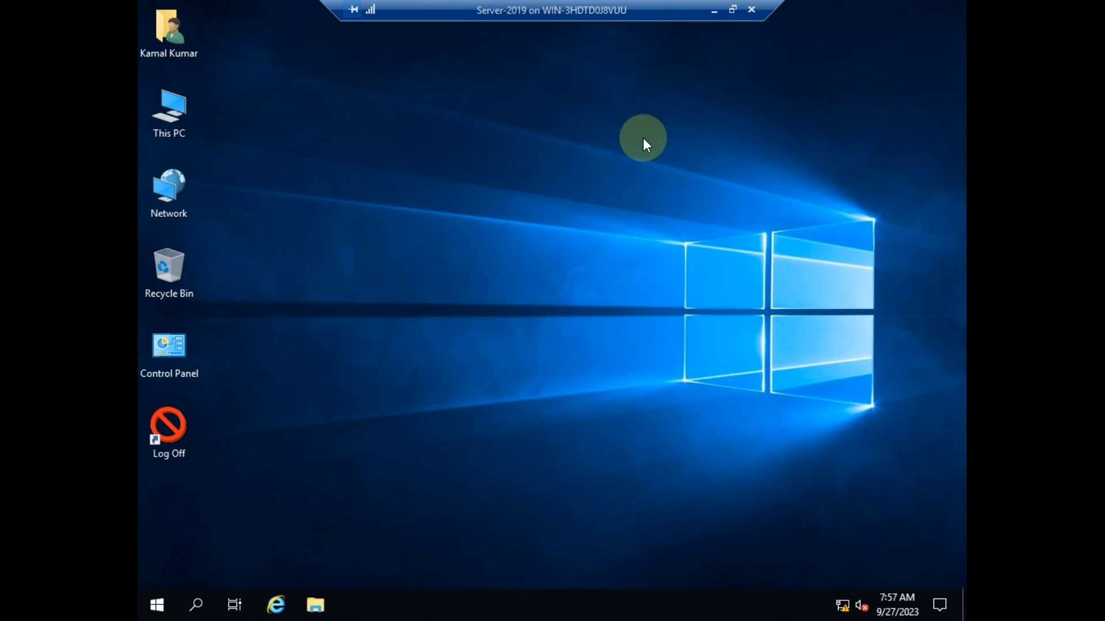
Take the VM connection out of full screen and check the View menu without changing anything.
{"action": "left_click", "coordinate": [733, 10]}
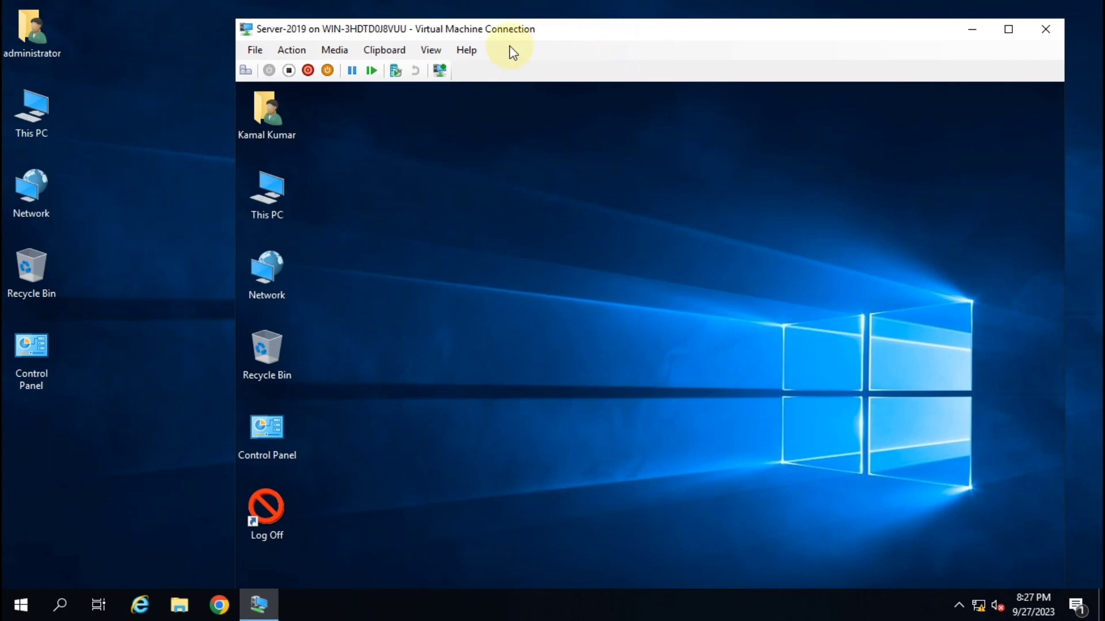
{"action": "left_click", "coordinate": [430, 50]}
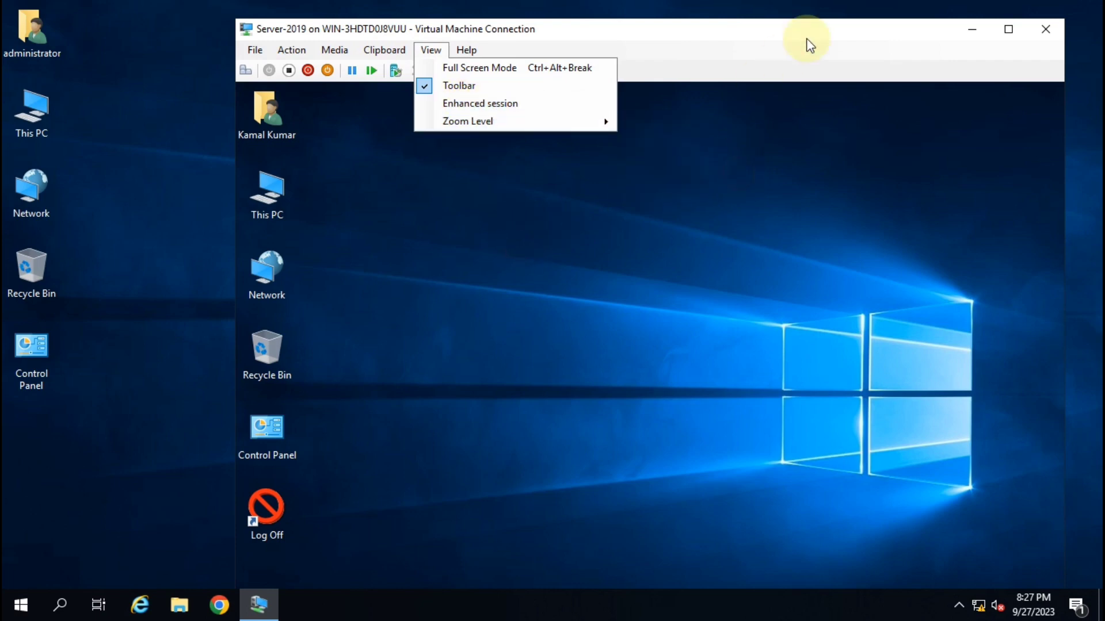
{"action": "left_click", "coordinate": [880, 29]}
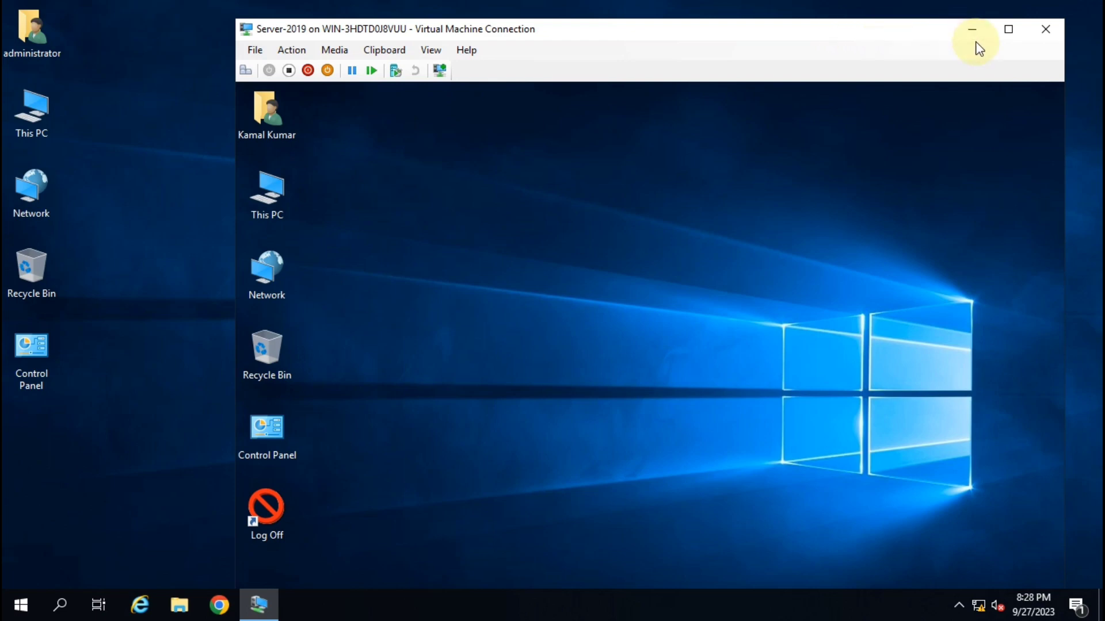
Log the user off with the Log Off shortcut and minimize the VM connection.
{"action": "double_click", "coordinate": [266, 508]}
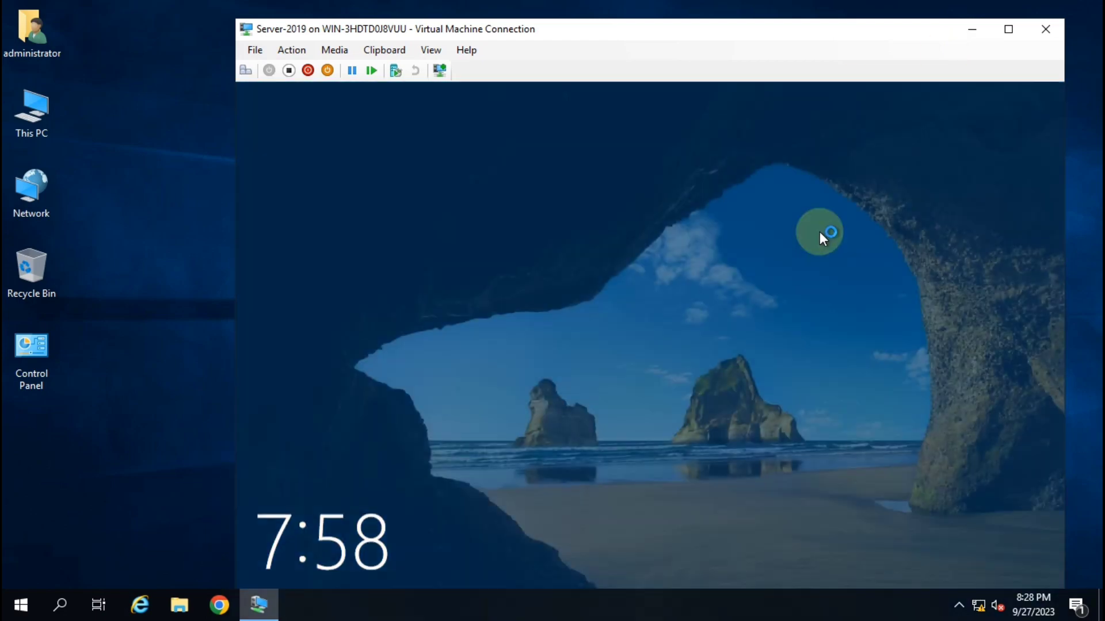
{"action": "left_click", "coordinate": [820, 231]}
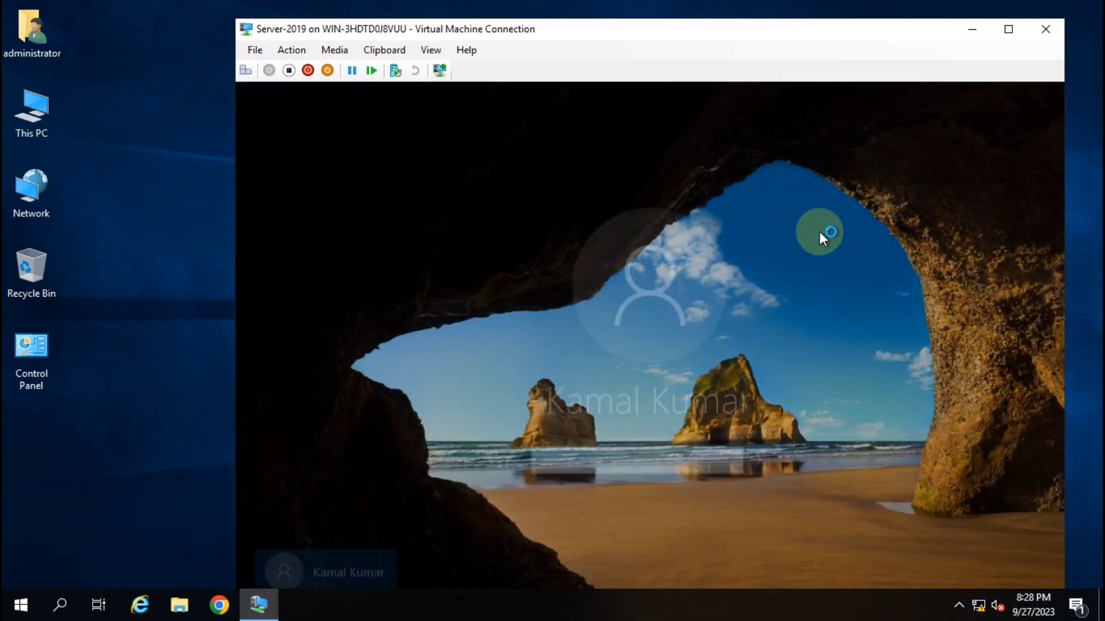
{"action": "left_click", "coordinate": [972, 28]}
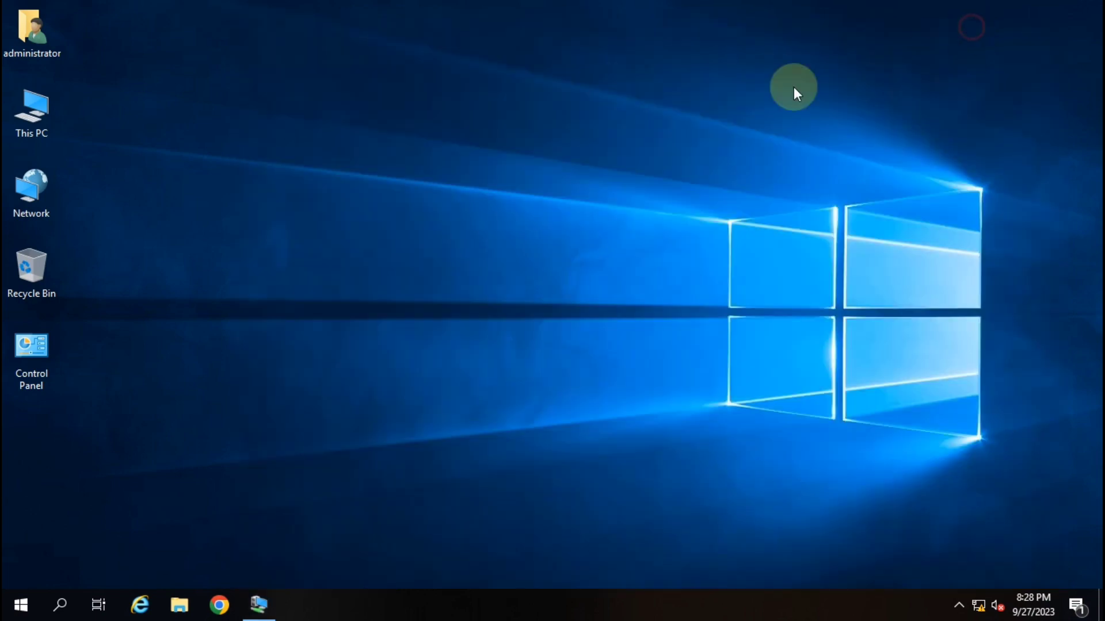
{"action": "right_click", "coordinate": [340, 156]}
{"action": "left_click", "coordinate": [398, 205]}
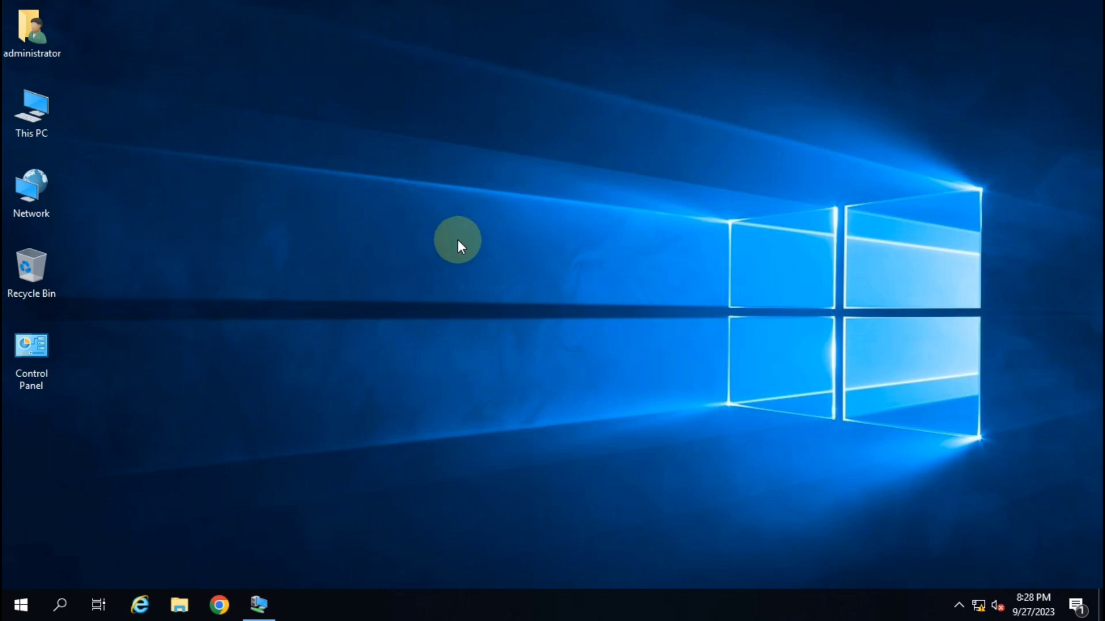
{"action": "right_click", "coordinate": [457, 146]}
{"action": "left_click", "coordinate": [481, 196]}
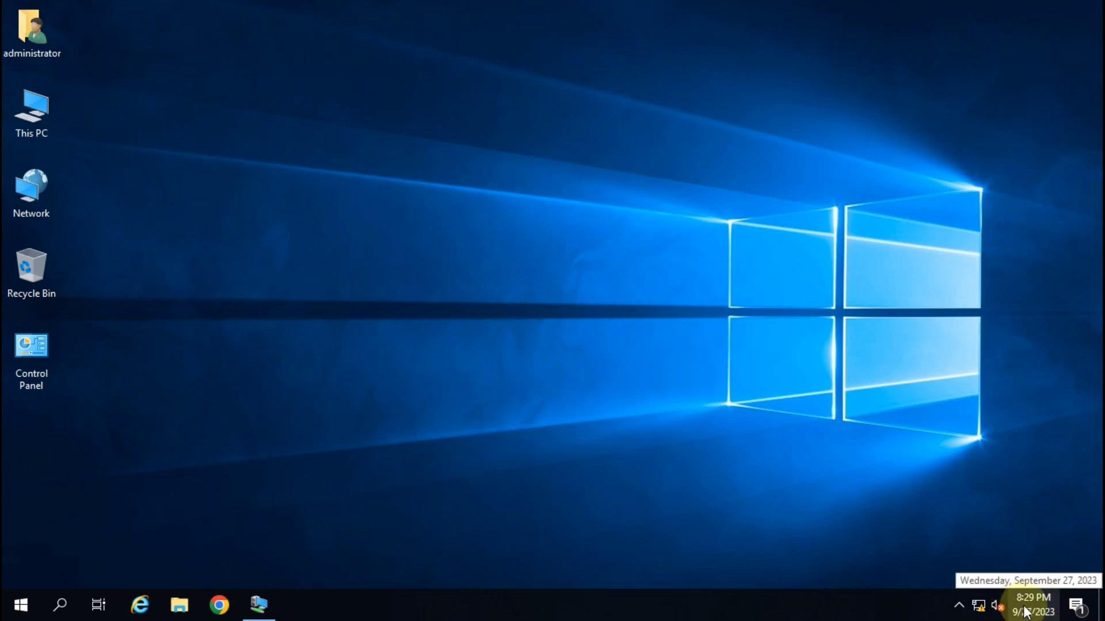
Maximize the VM connection, select the test user's tile, and sign in with that user's password.
{"action": "left_click", "coordinate": [258, 604]}
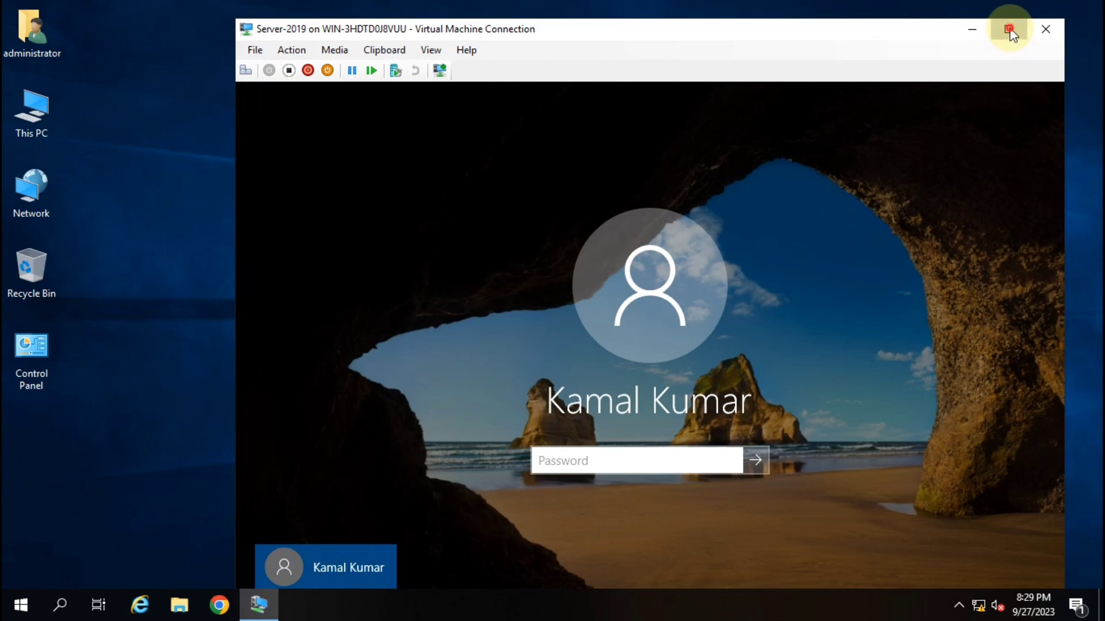
{"action": "left_click", "coordinate": [1008, 29]}
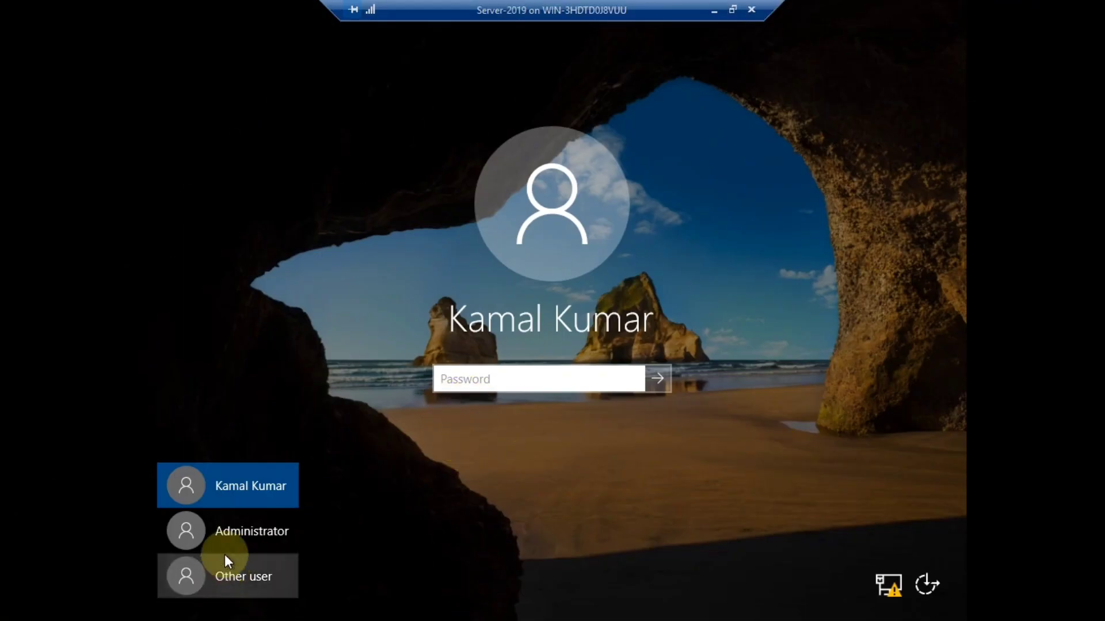
{"action": "left_click", "coordinate": [240, 525]}
{"action": "left_click", "coordinate": [238, 480]}
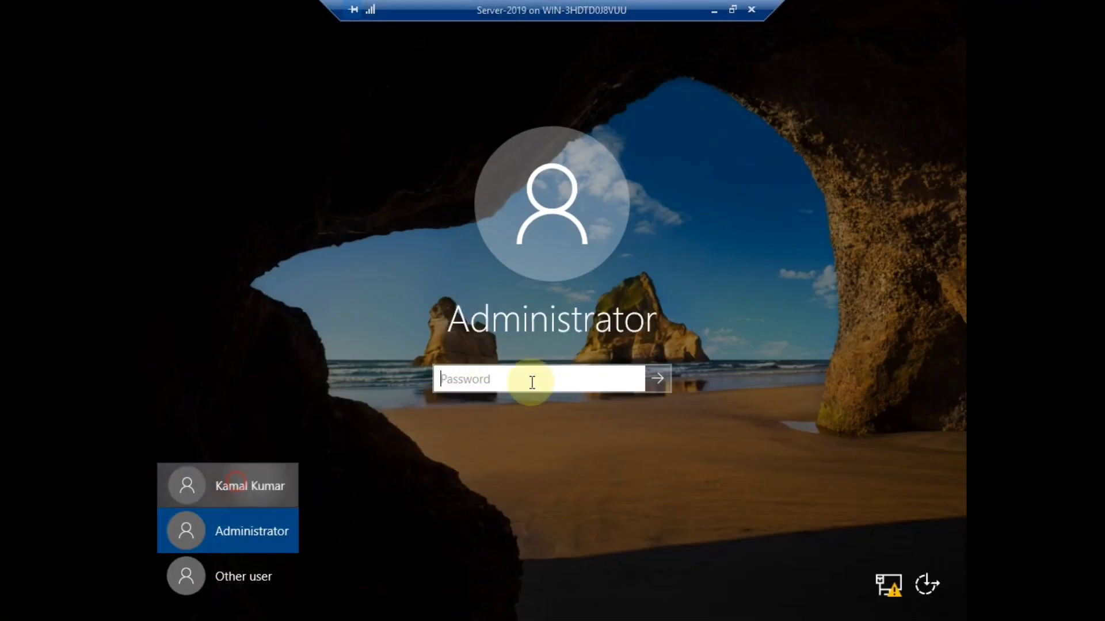
{"action": "left_click", "coordinate": [501, 377]}
{"action": "type", "text": "P@ssw0"}
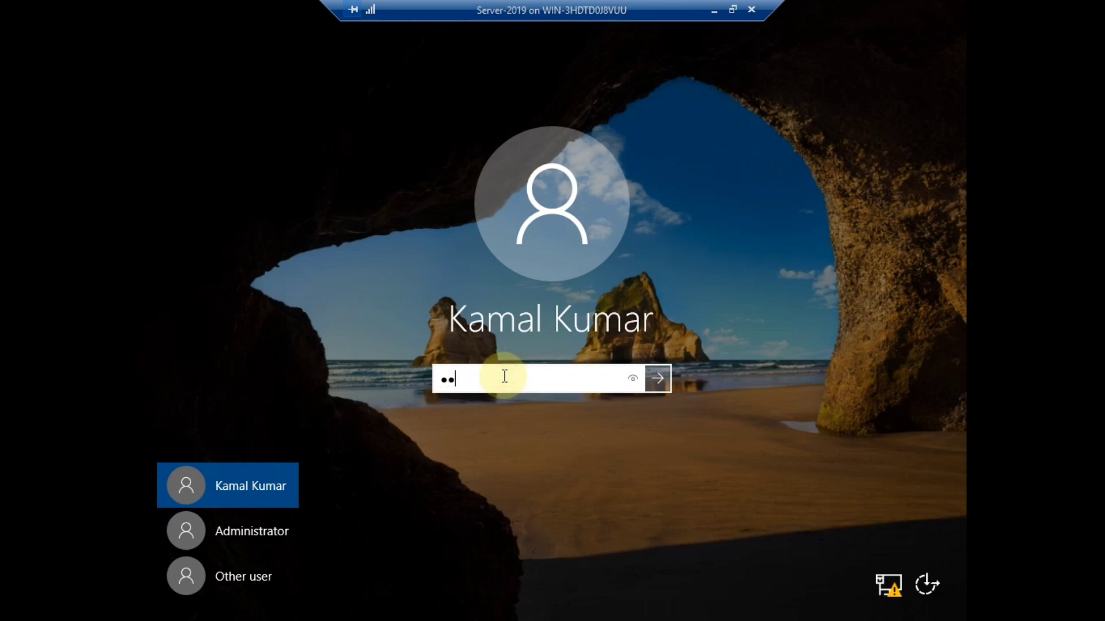
{"action": "type", "text": "rd"}
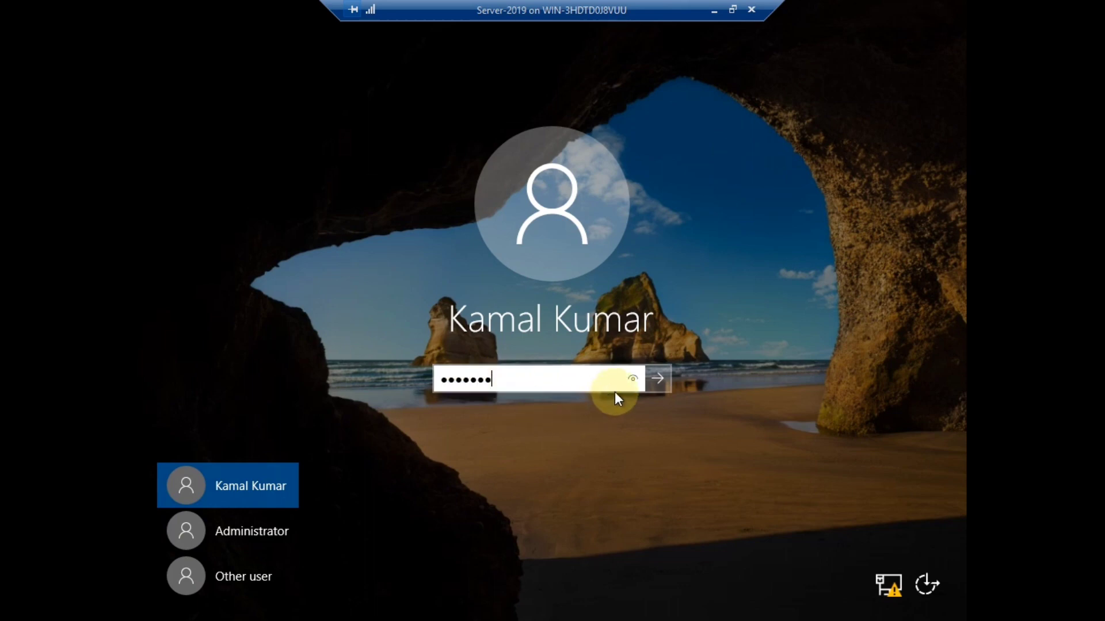
{"action": "left_click", "coordinate": [658, 380]}
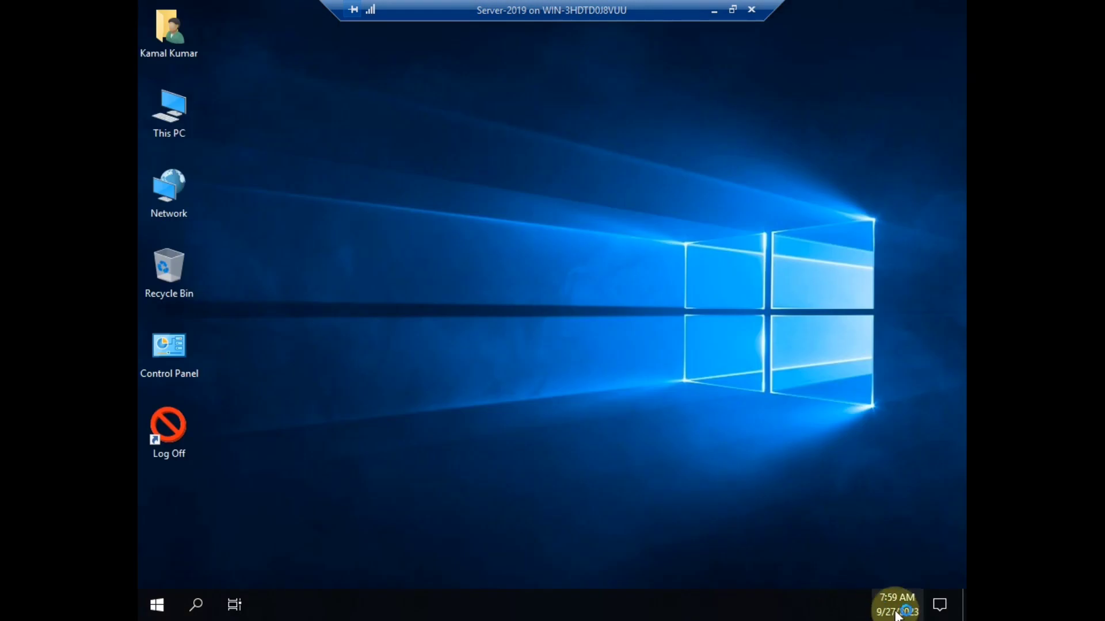
{"action": "mouse_move", "coordinate": [894, 605]}
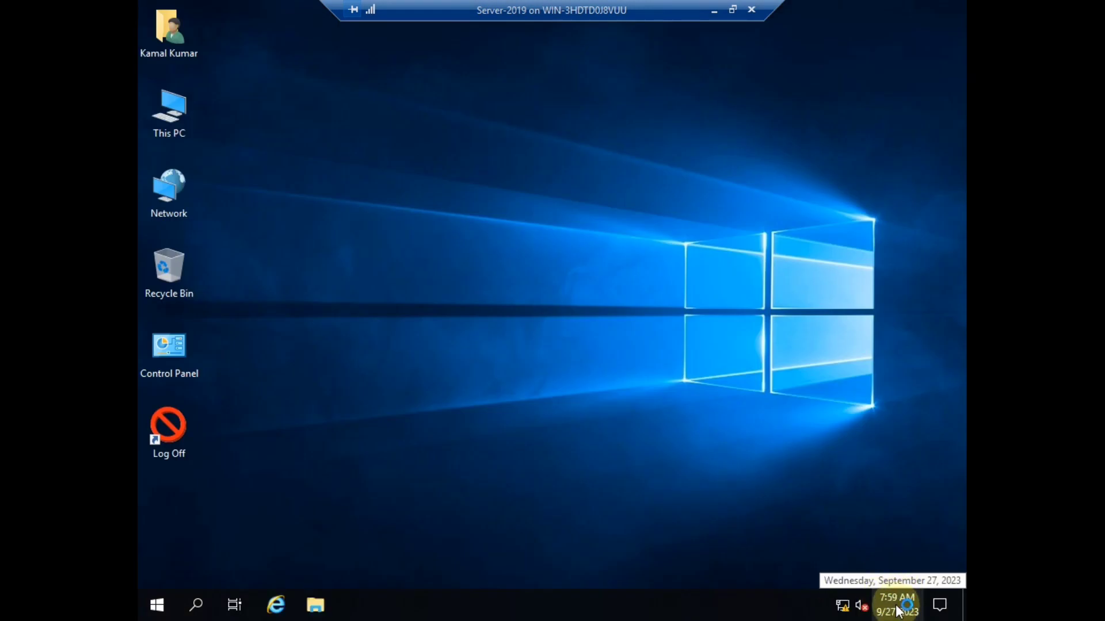
In Date and time settings, choose time zone (UTC+05:30) Chennai, Kolkata, Mumbai, New Delhi, then close Settings.
{"action": "left_click", "coordinate": [901, 610]}
{"action": "left_click", "coordinate": [760, 572]}
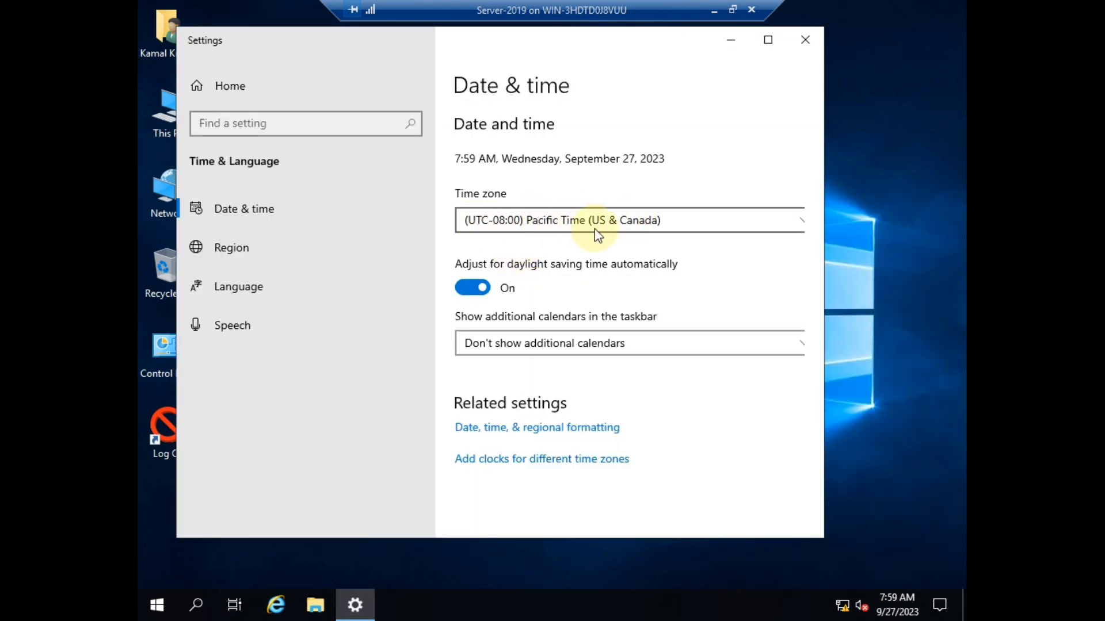
{"action": "left_click", "coordinate": [610, 219]}
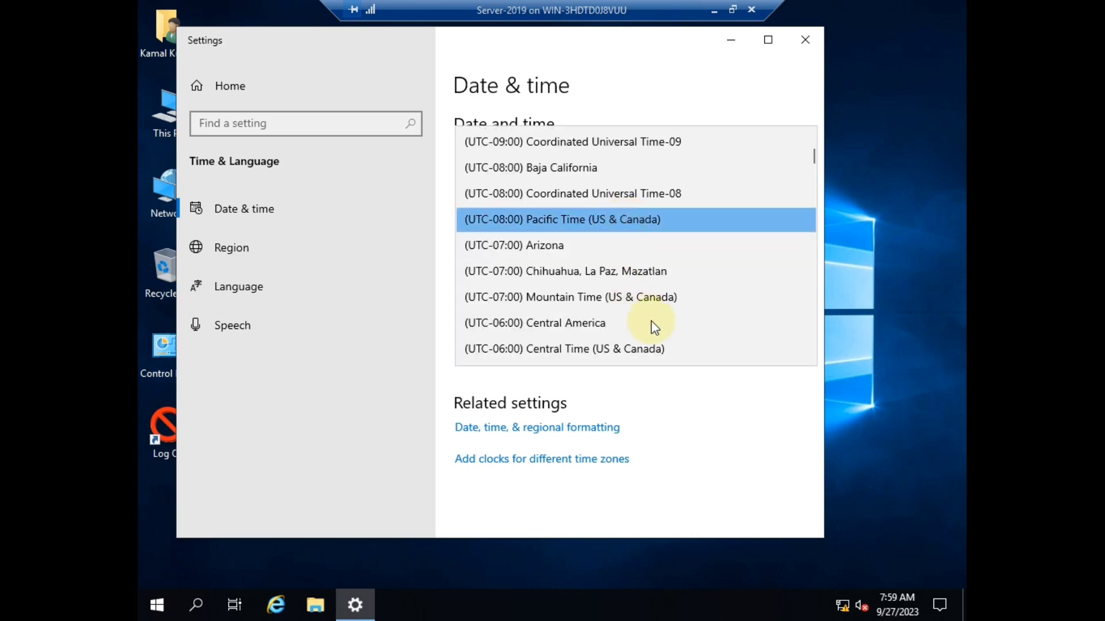
{"action": "scroll", "coordinate": [656, 316], "scroll_direction": "down", "scroll_amount": 7}
{"action": "scroll", "coordinate": [668, 309], "scroll_direction": "down", "scroll_amount": 7}
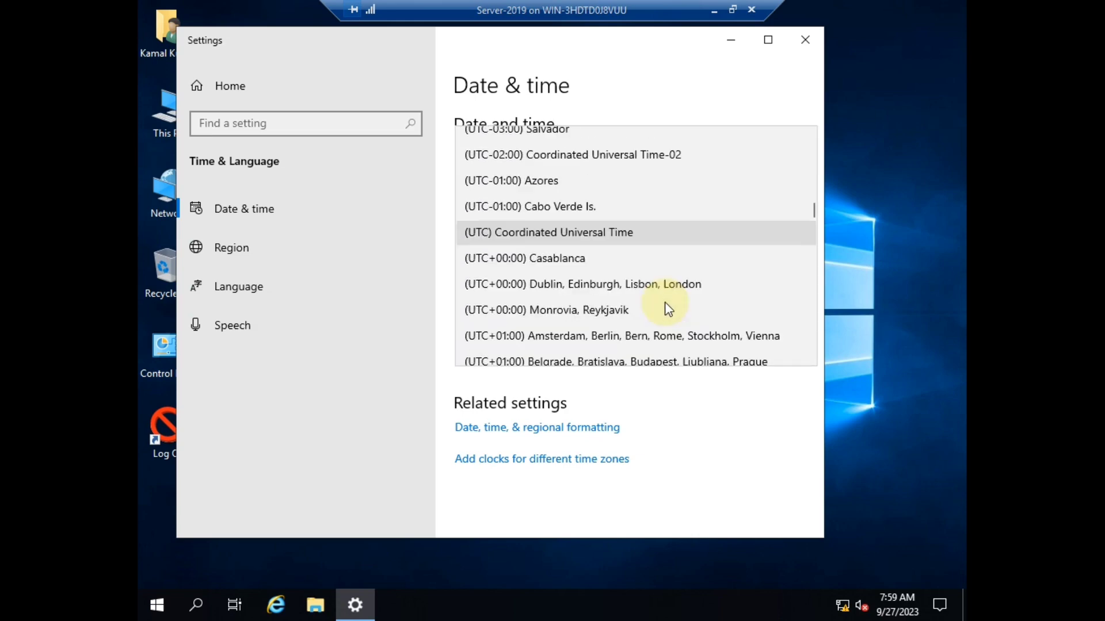
{"action": "scroll", "coordinate": [667, 309], "scroll_direction": "down", "scroll_amount": 10}
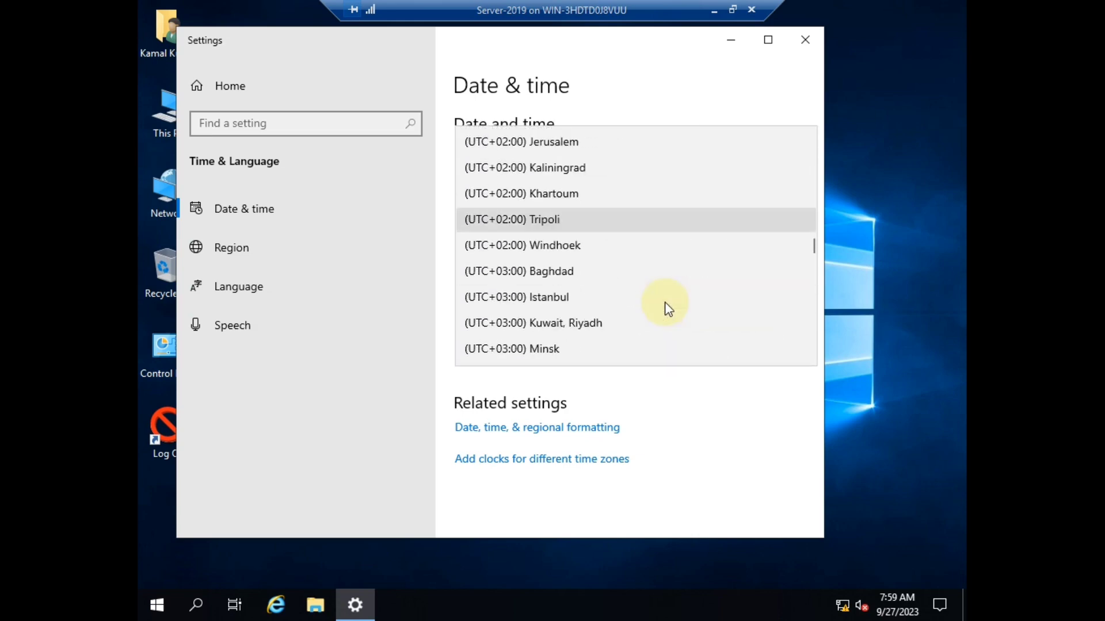
{"action": "scroll", "coordinate": [666, 303], "scroll_direction": "up", "scroll_amount": 2}
{"action": "scroll", "coordinate": [668, 302], "scroll_direction": "down", "scroll_amount": 7}
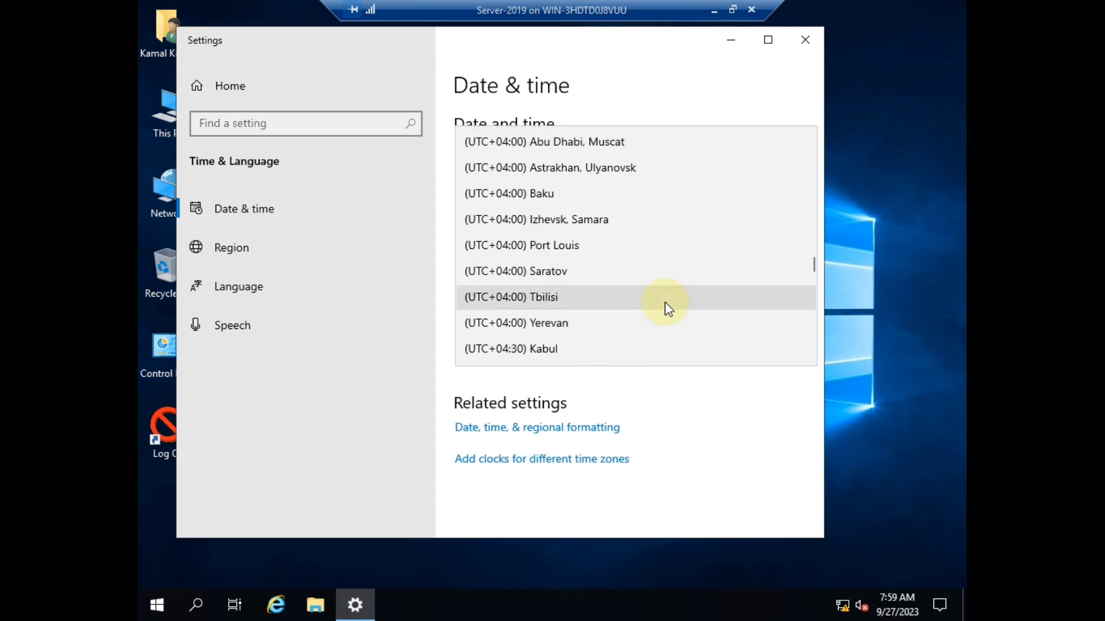
{"action": "scroll", "coordinate": [669, 291], "scroll_direction": "up", "scroll_amount": 1}
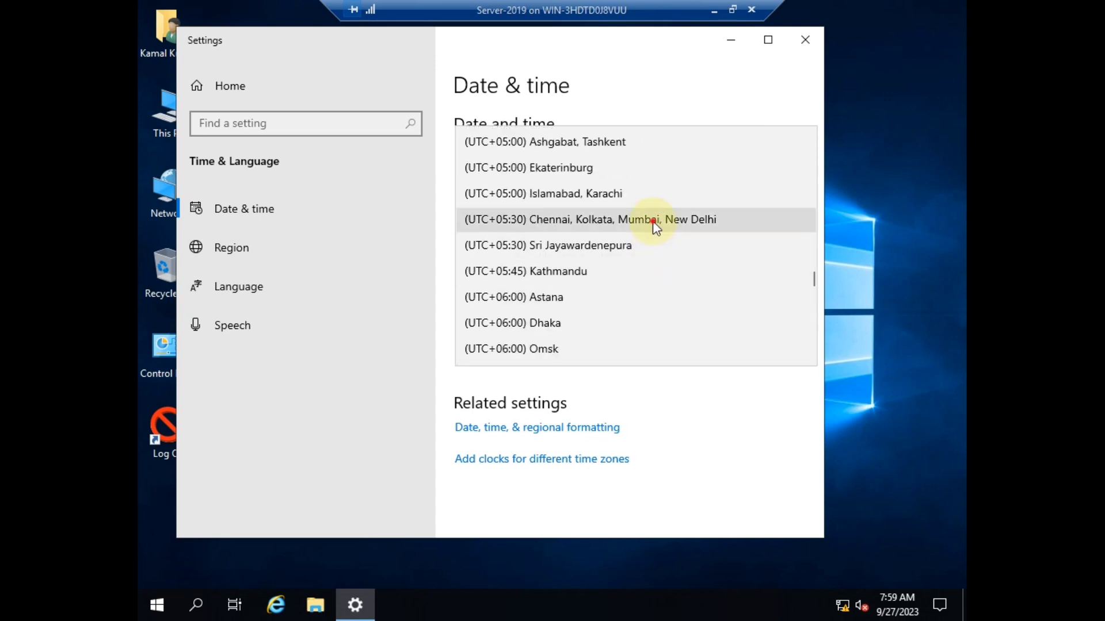
{"action": "left_click", "coordinate": [652, 220]}
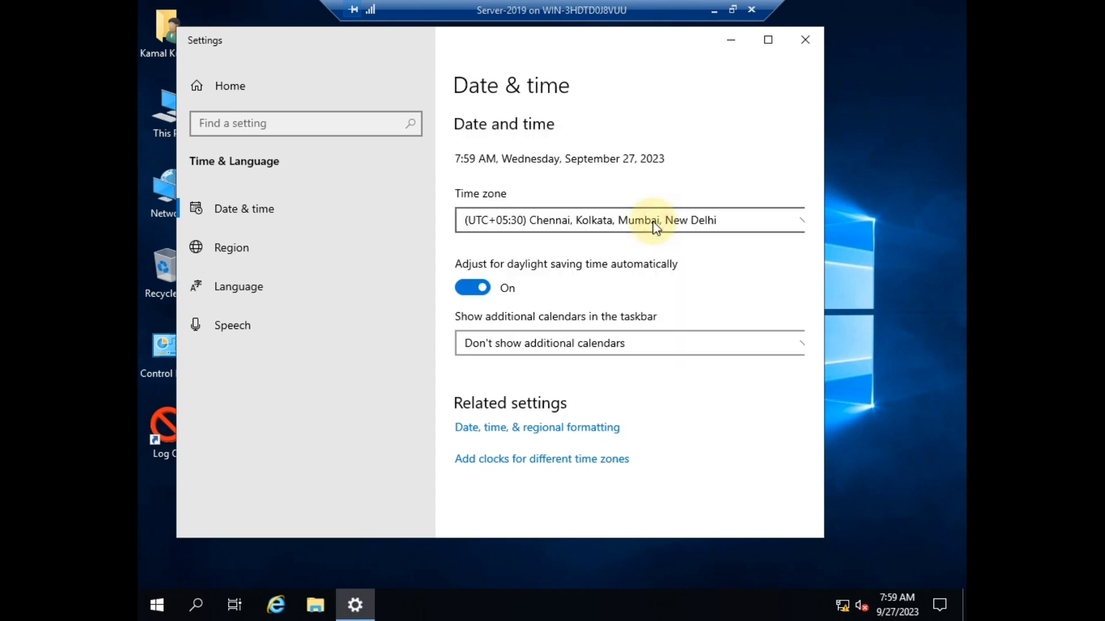
{"action": "left_click", "coordinate": [805, 40]}
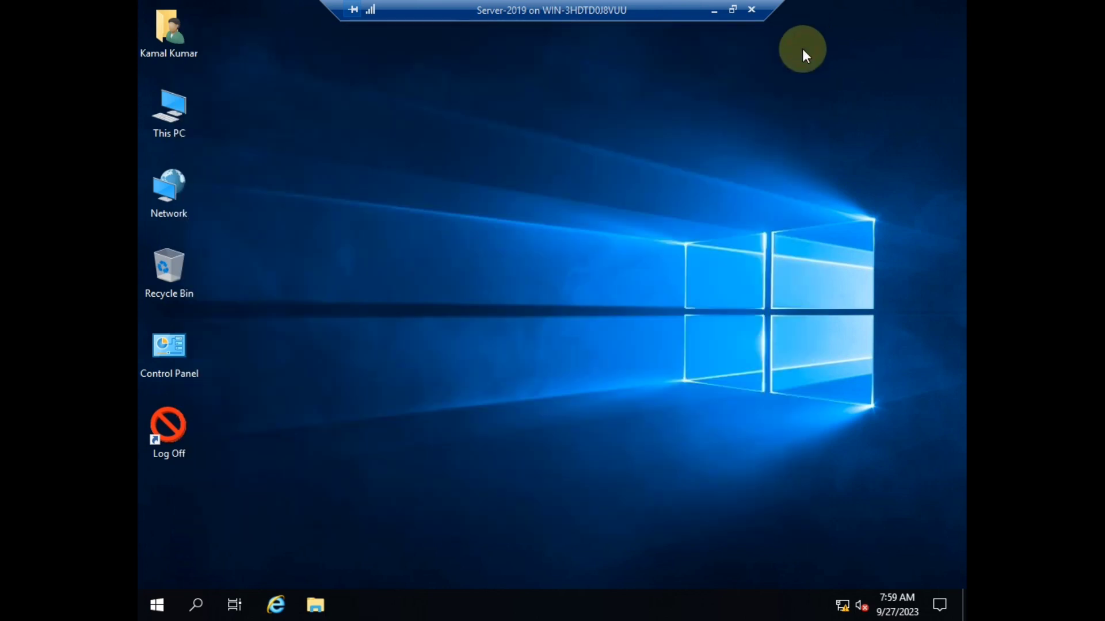
Sign the test user out of the VM with the Log Off shortcut and refresh the host desktop.
{"action": "right_click", "coordinate": [575, 299]}
{"action": "left_click", "coordinate": [623, 343]}
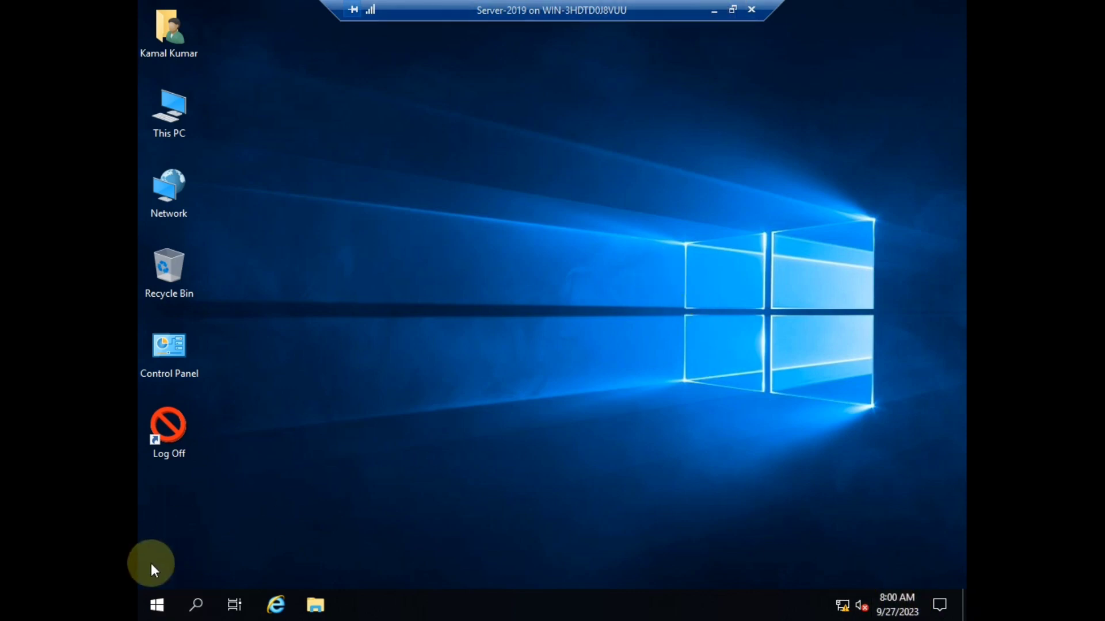
{"action": "double_click", "coordinate": [171, 435]}
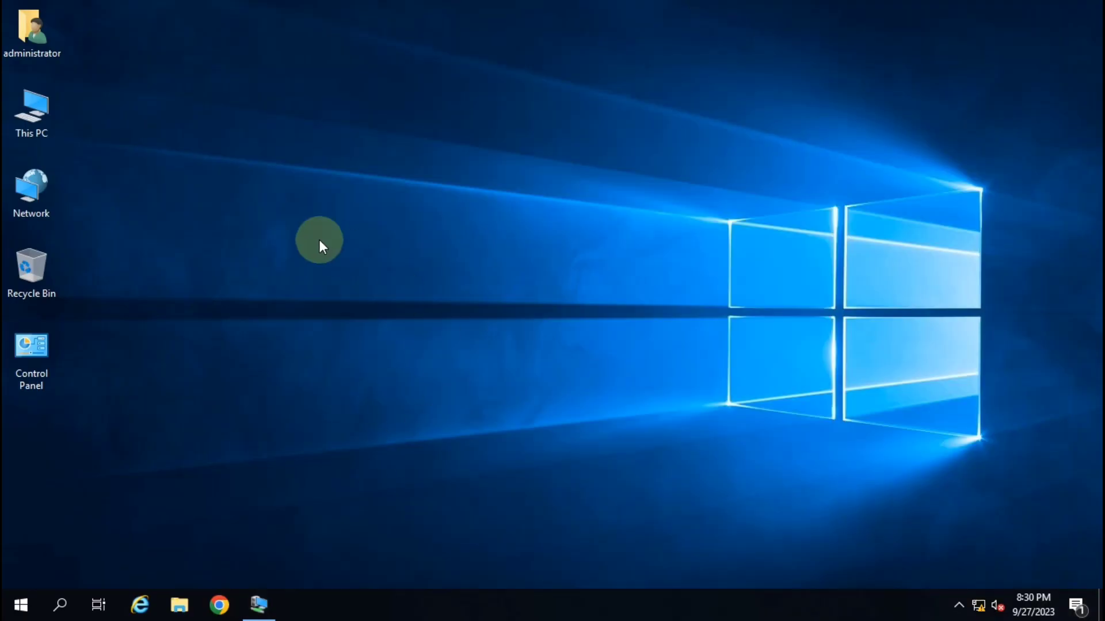
{"action": "right_click", "coordinate": [319, 239]}
{"action": "left_click", "coordinate": [385, 282]}
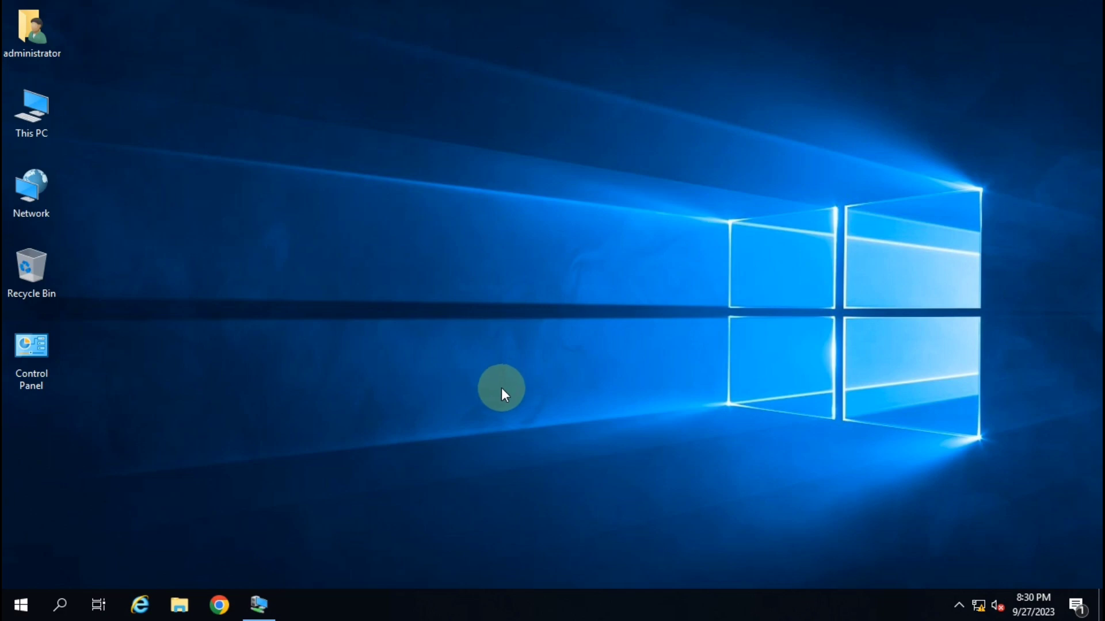
Open the host's Administrative Tools folder and select Active Directory Users and Computers.
{"action": "left_click", "coordinate": [21, 606]}
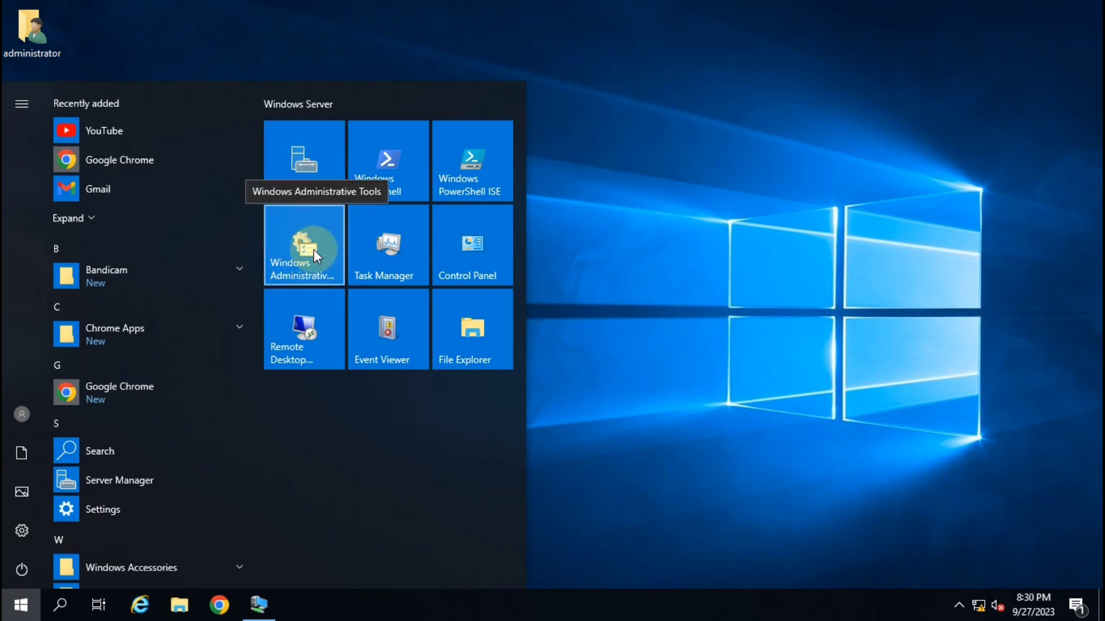
{"action": "left_click", "coordinate": [310, 254]}
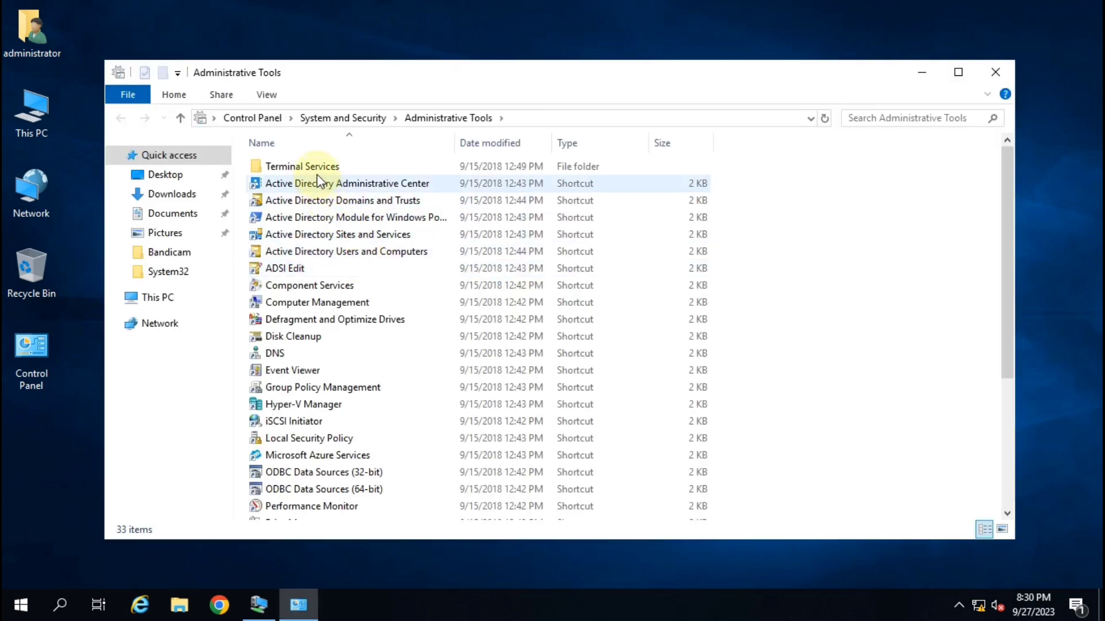
{"action": "left_click", "coordinate": [351, 255]}
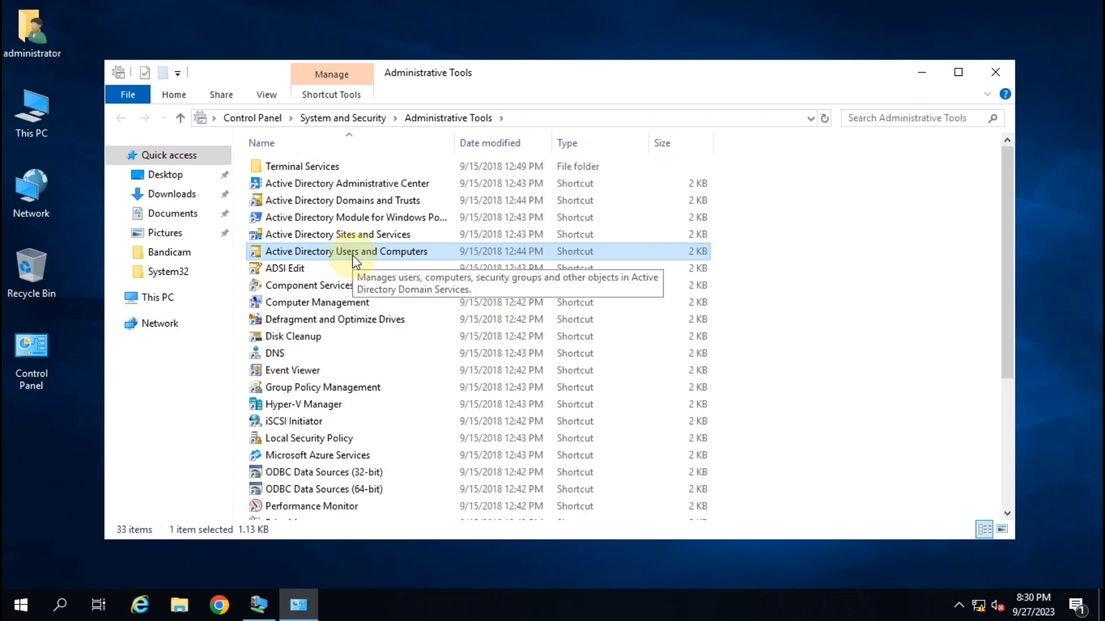
Close Administrative Tools, launch Active Directory Users and Computers, and select the test user in Users.
{"action": "double_click", "coordinate": [352, 254]}
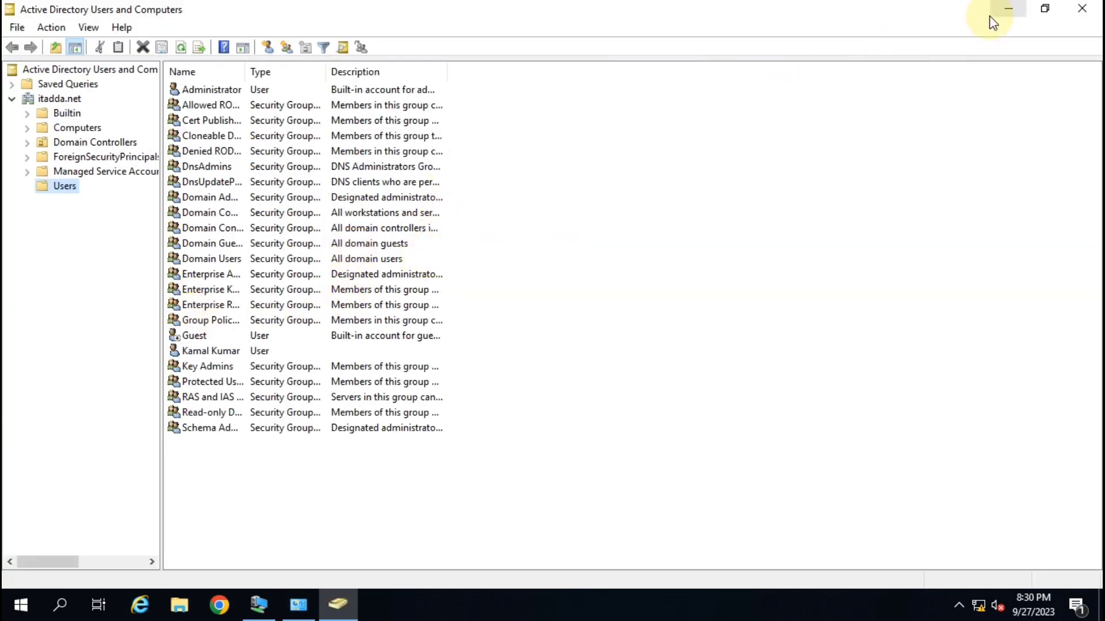
{"action": "left_click", "coordinate": [1007, 9]}
{"action": "left_click", "coordinate": [995, 72]}
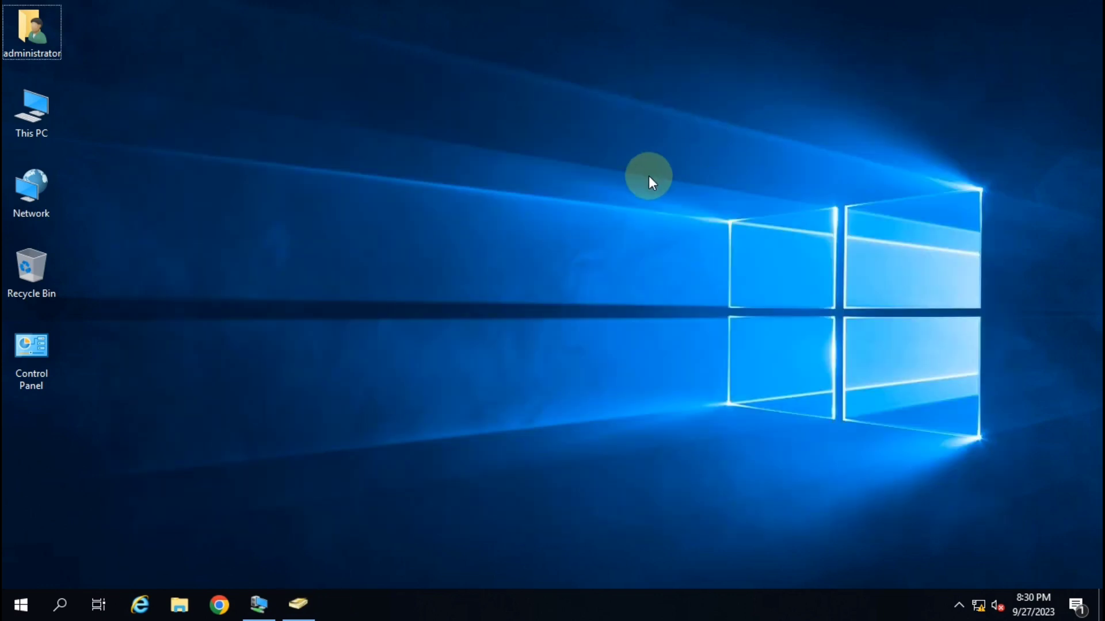
{"action": "key", "text": "super+r"}
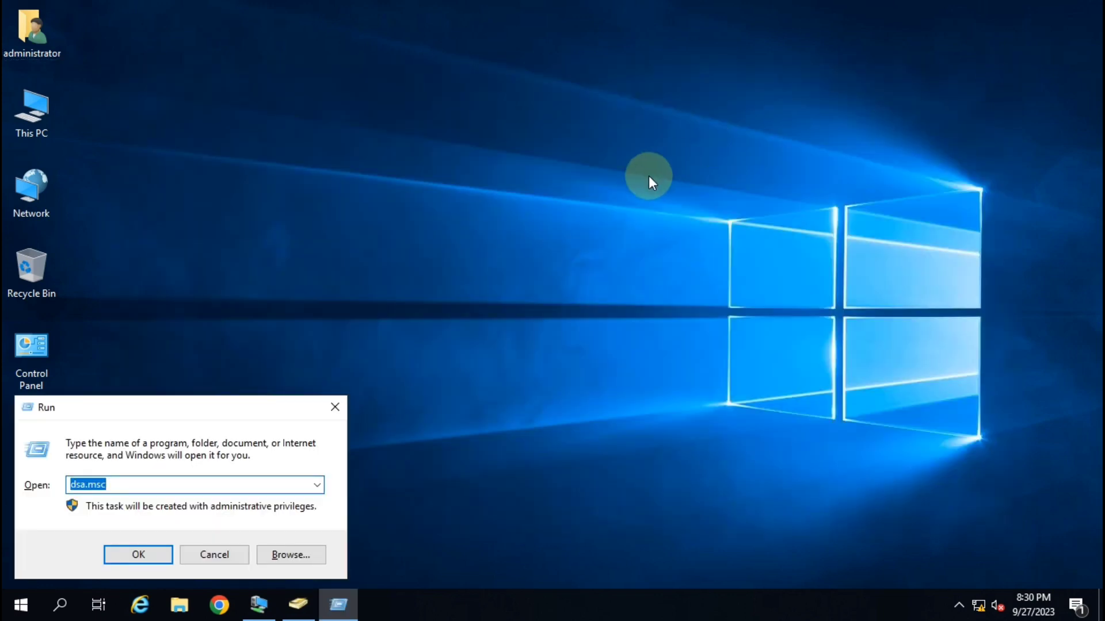
{"action": "key", "text": "Return"}
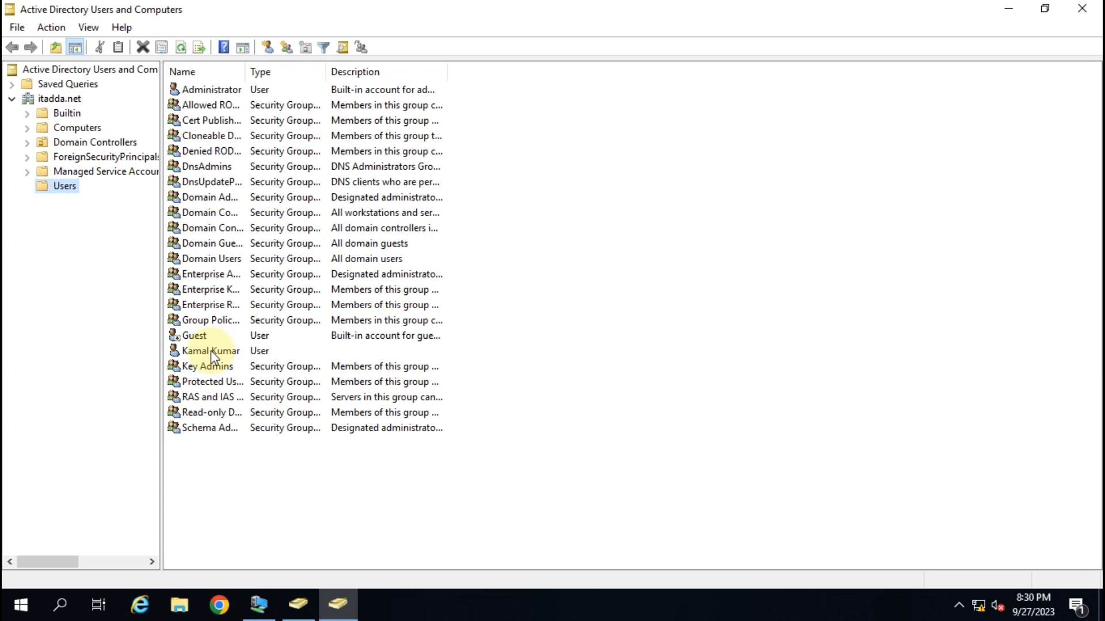
{"action": "left_click", "coordinate": [214, 352]}
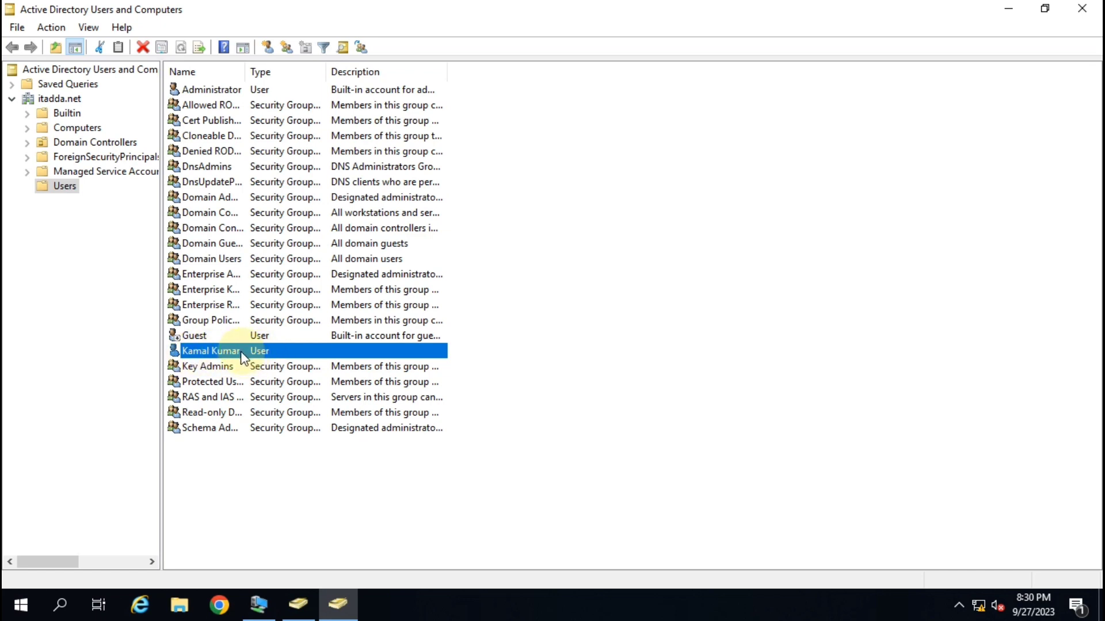
Open the domain user's Properties and switch to the Account tab.
{"action": "right_click", "coordinate": [242, 358]}
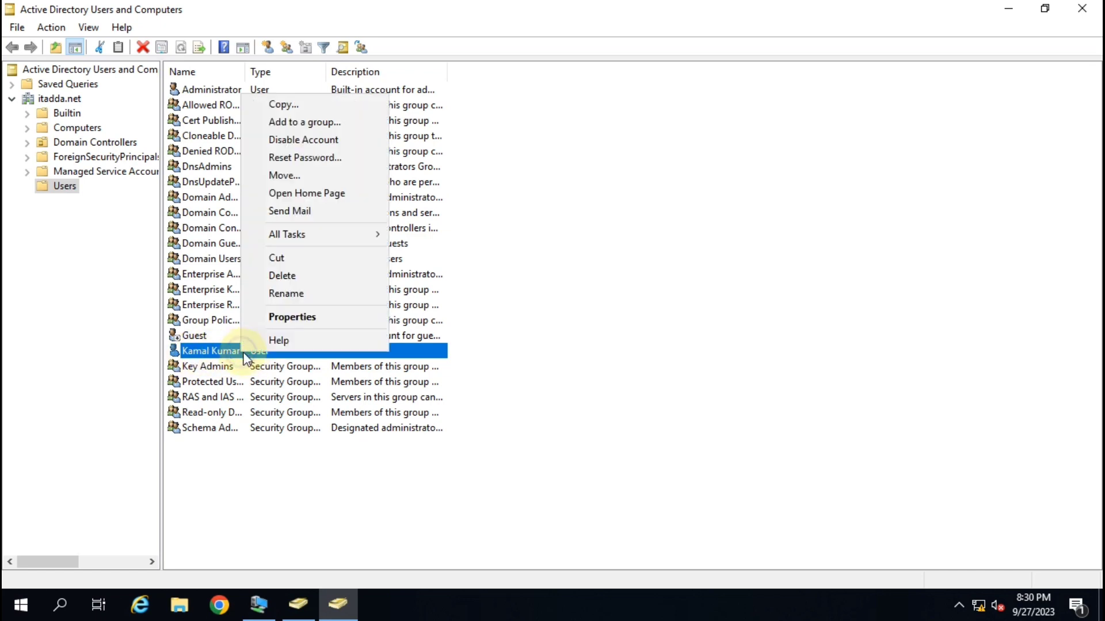
{"action": "left_click", "coordinate": [299, 314]}
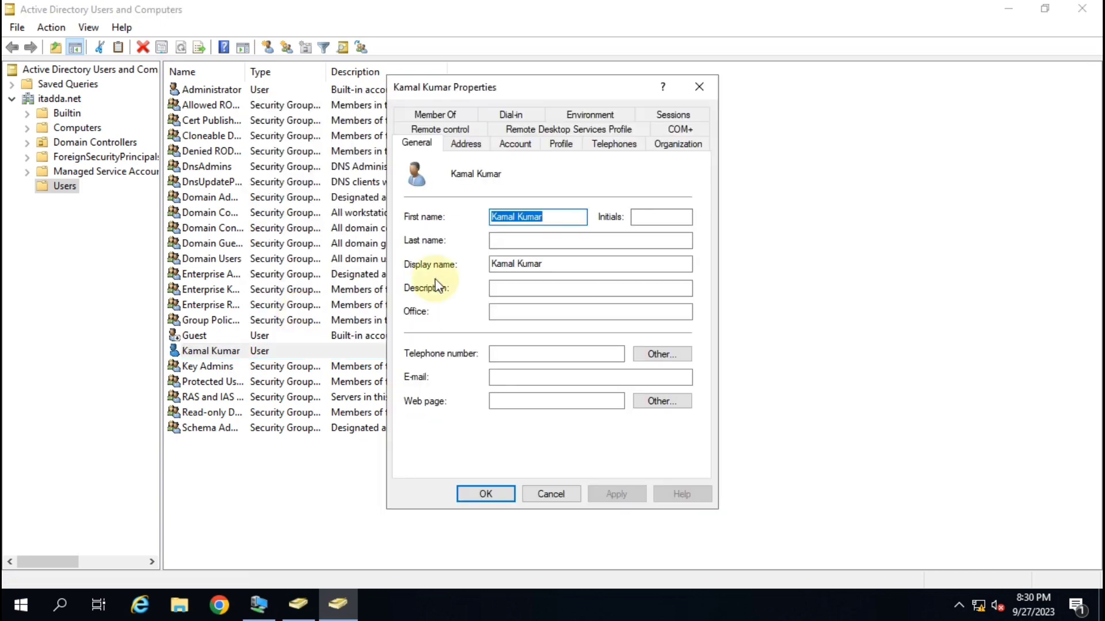
{"action": "left_click", "coordinate": [515, 145]}
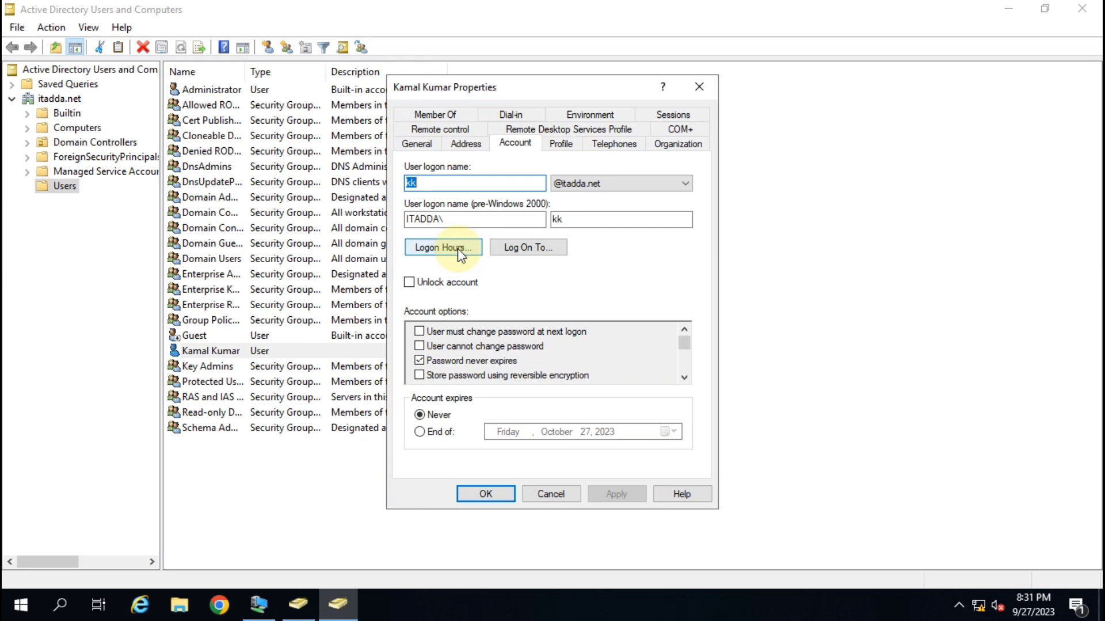
Mark Wednesday 7 PM to 12 AM as Logon Denied in the user's Logon Hours grid.
{"action": "left_click", "coordinate": [451, 248]}
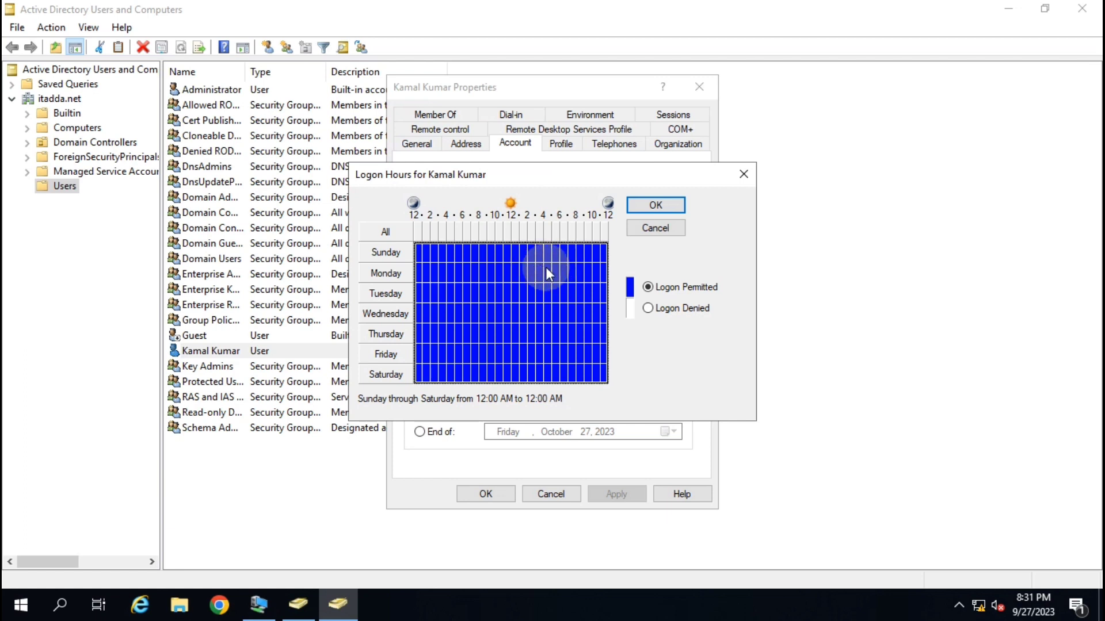
{"action": "mouse_move", "coordinate": [1023, 609]}
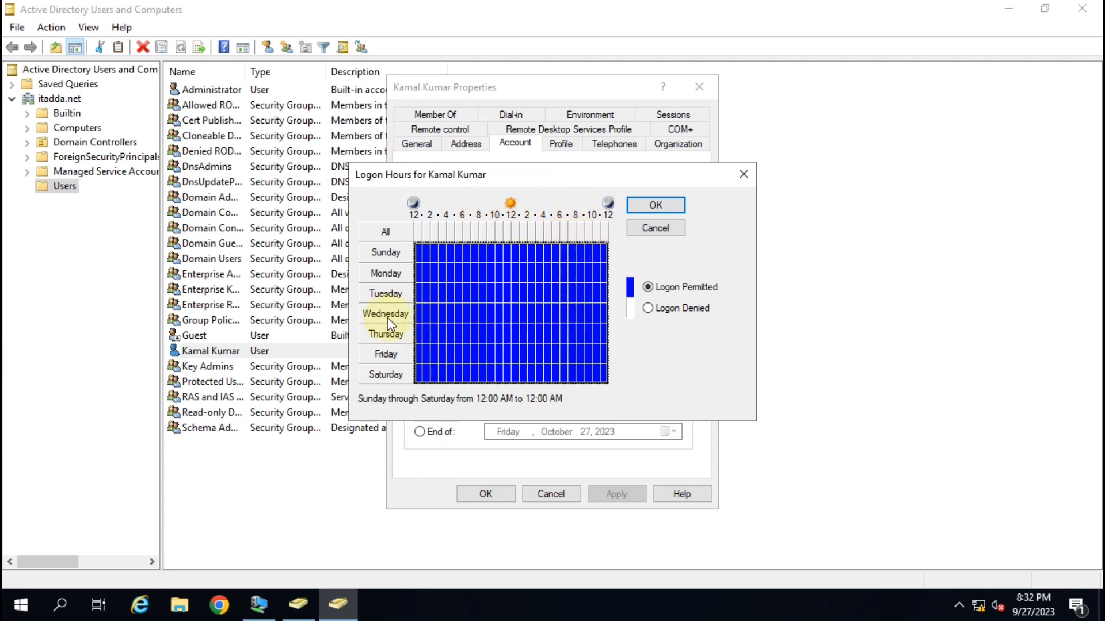
{"action": "left_click", "coordinate": [571, 313]}
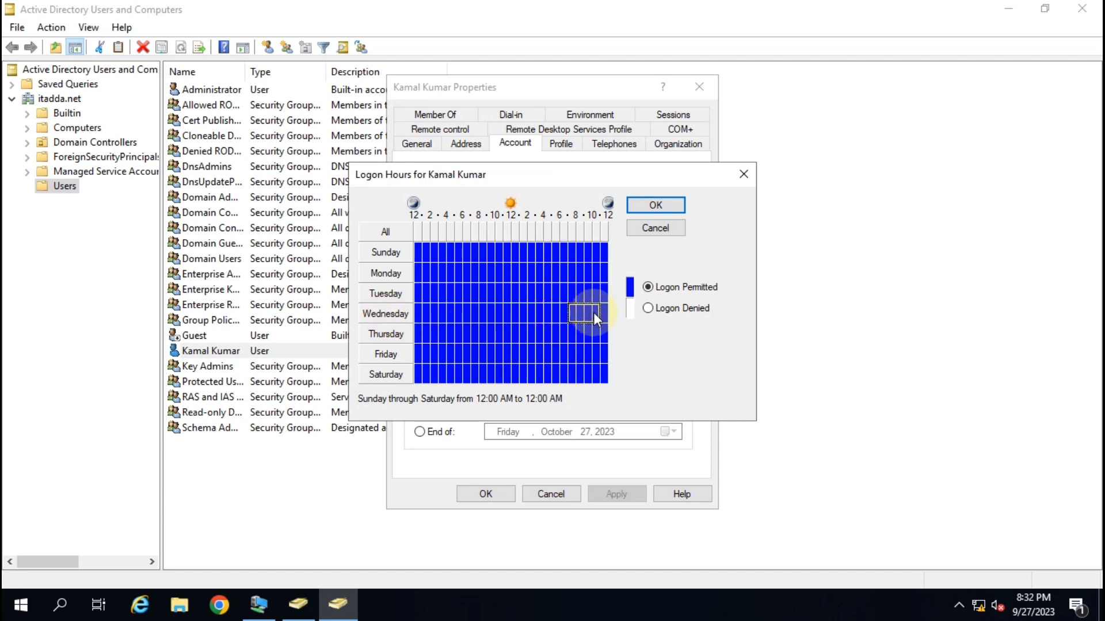
{"action": "left_click_drag", "start_coordinate": [593, 313], "coordinate": [607, 326]}
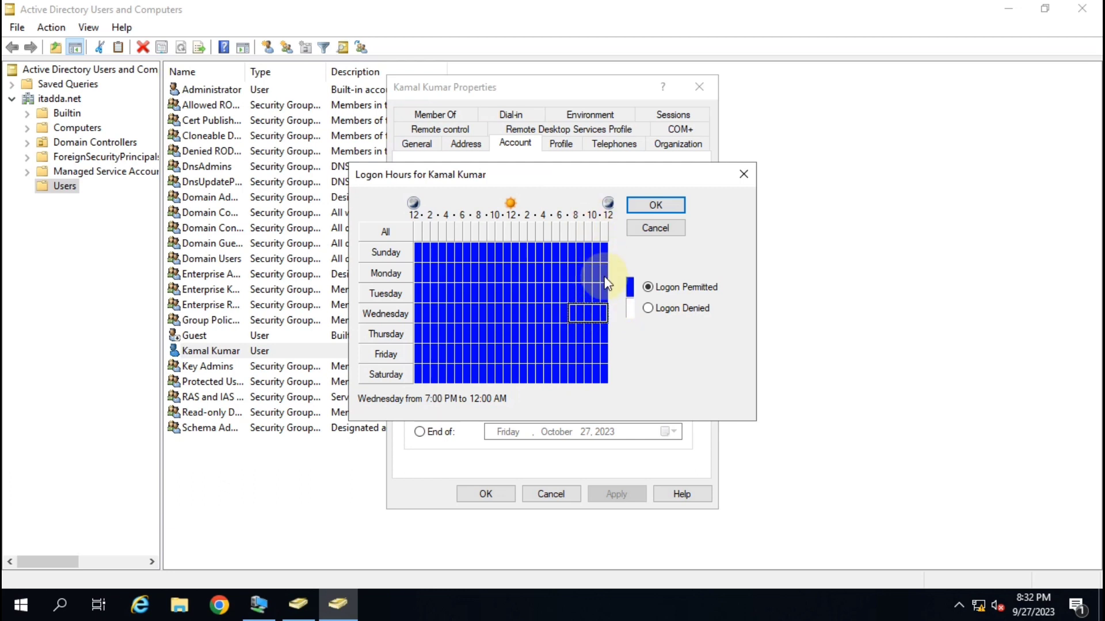
{"action": "left_click", "coordinate": [647, 309]}
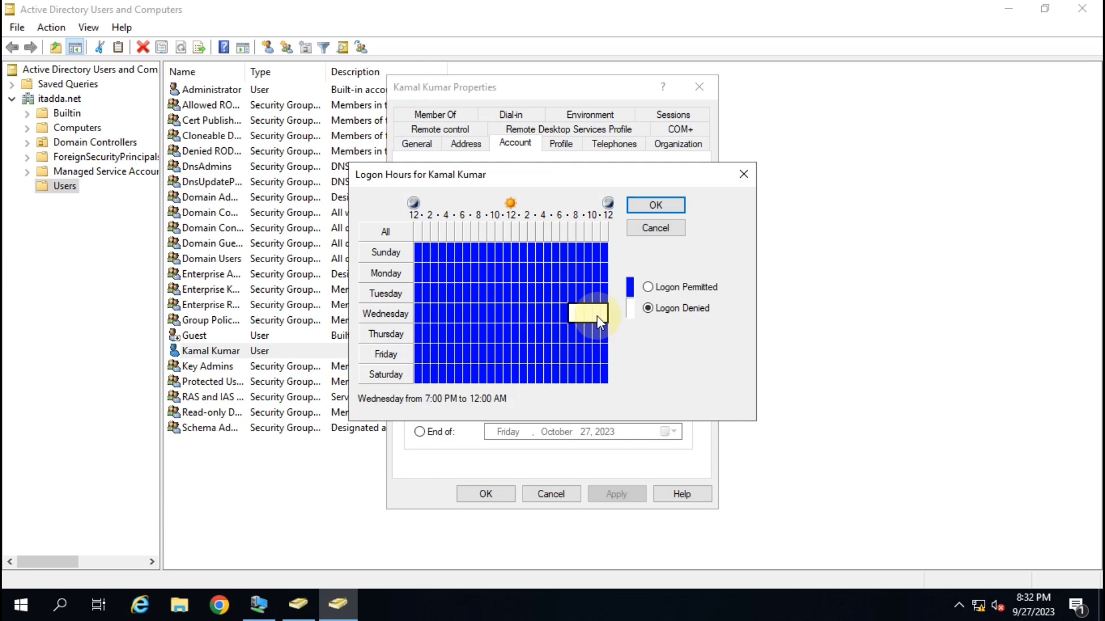
{"action": "left_click", "coordinate": [684, 309]}
{"action": "left_click", "coordinate": [581, 316]}
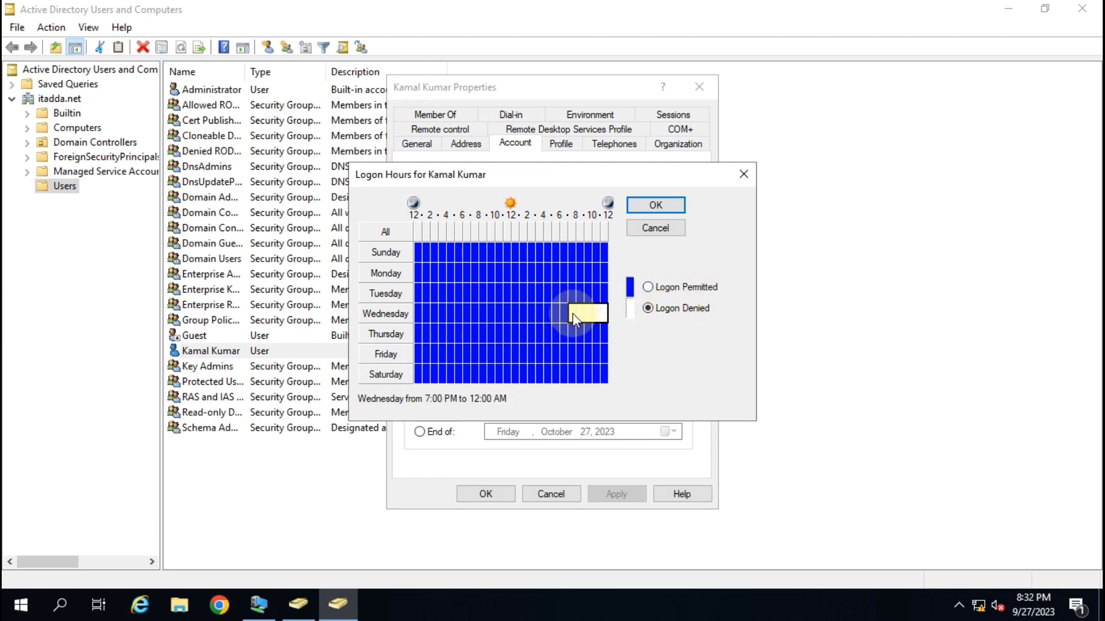
{"action": "left_click", "coordinate": [610, 320]}
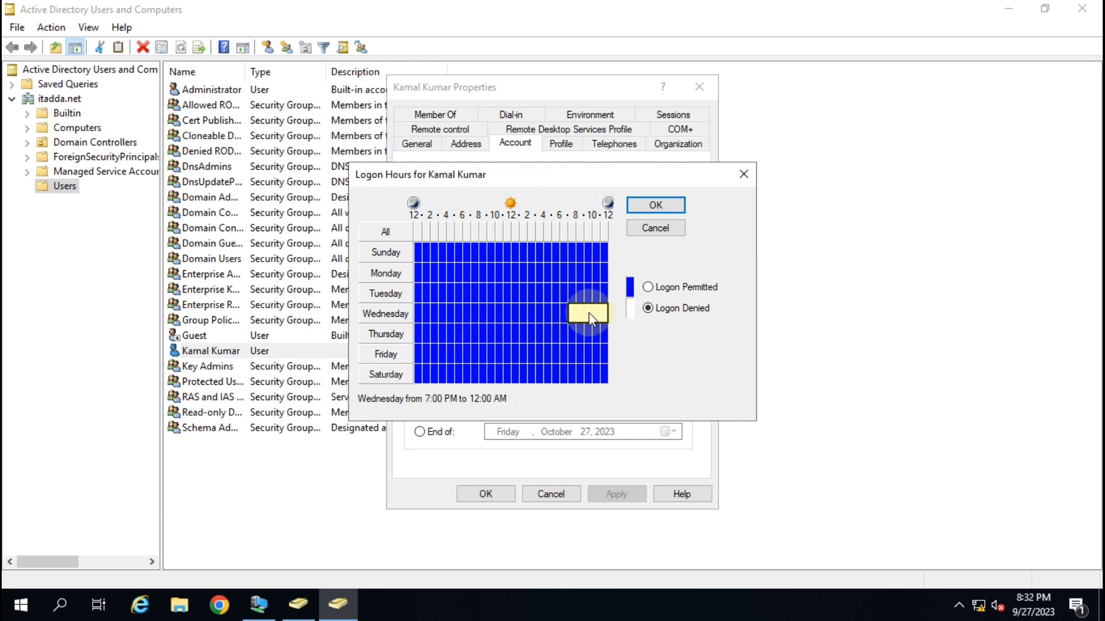
{"action": "left_click", "coordinate": [681, 320]}
Confirm the logon hours, apply and save the user properties, and close the console.
{"action": "left_click", "coordinate": [655, 206]}
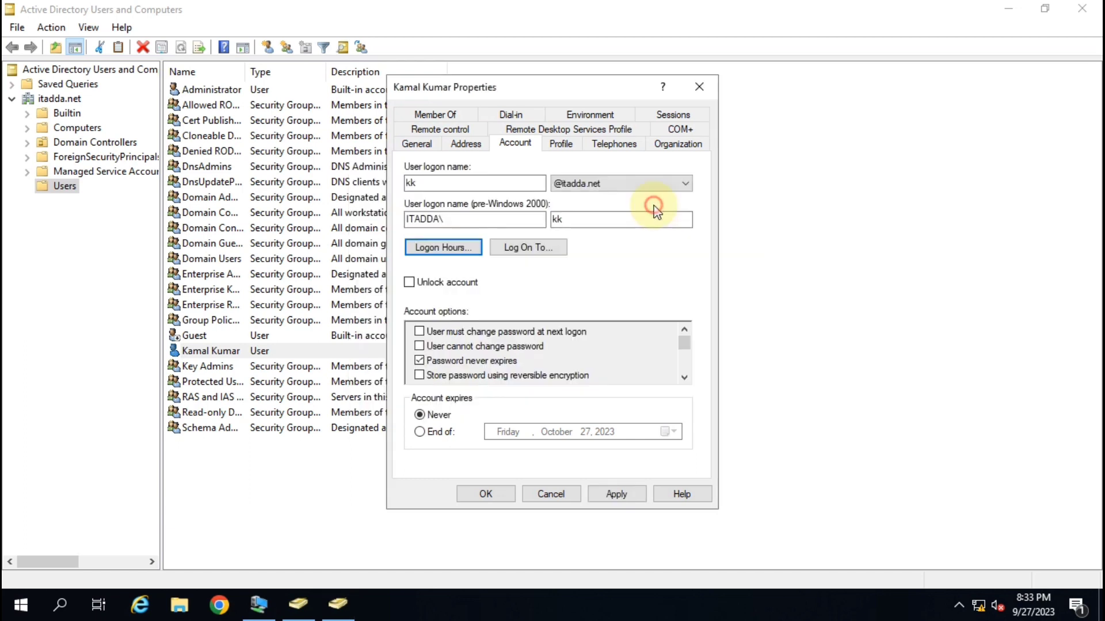
{"action": "left_click", "coordinate": [616, 493]}
{"action": "left_click", "coordinate": [486, 496]}
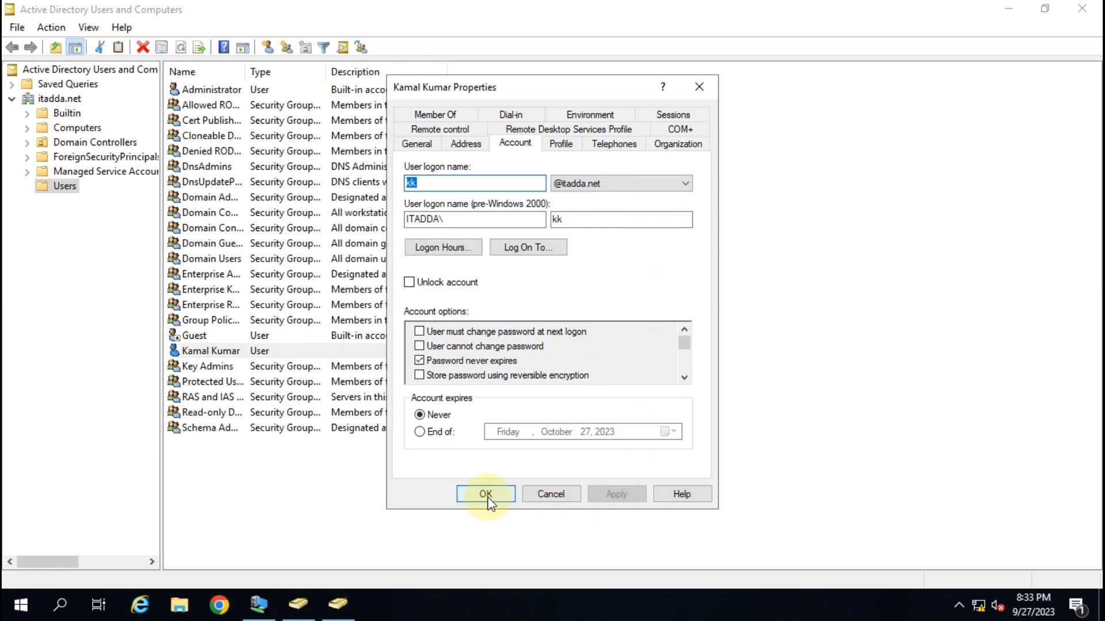
{"action": "left_click", "coordinate": [1082, 9]}
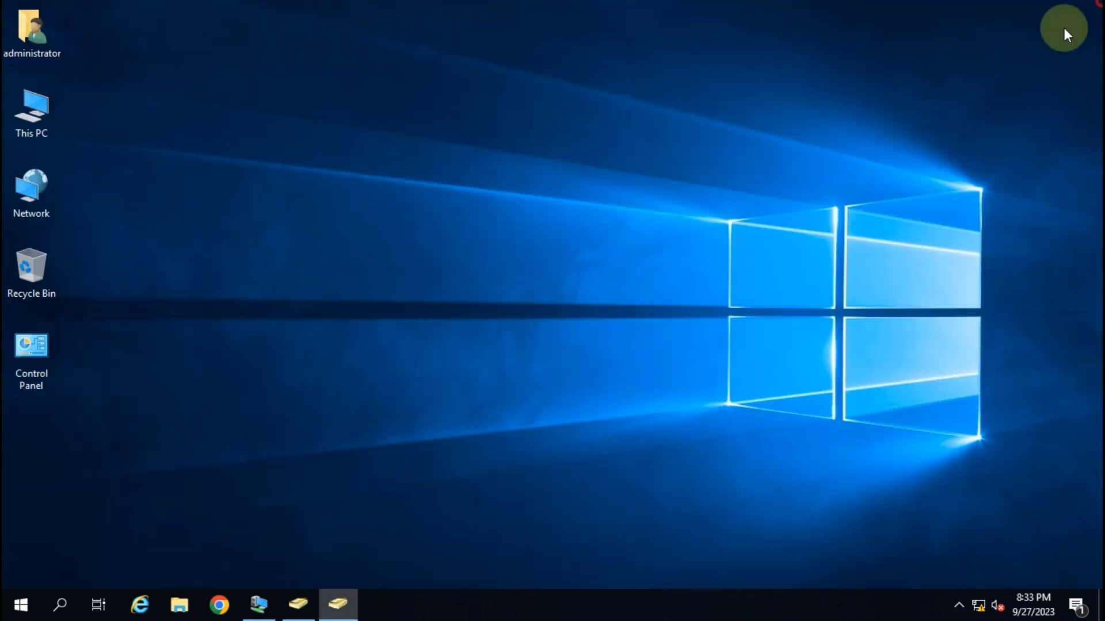
Try signing the test user into the VM, dismiss the time-restriction refusal, and minimize the VM.
{"action": "left_click", "coordinate": [302, 600]}
{"action": "left_click", "coordinate": [561, 271]}
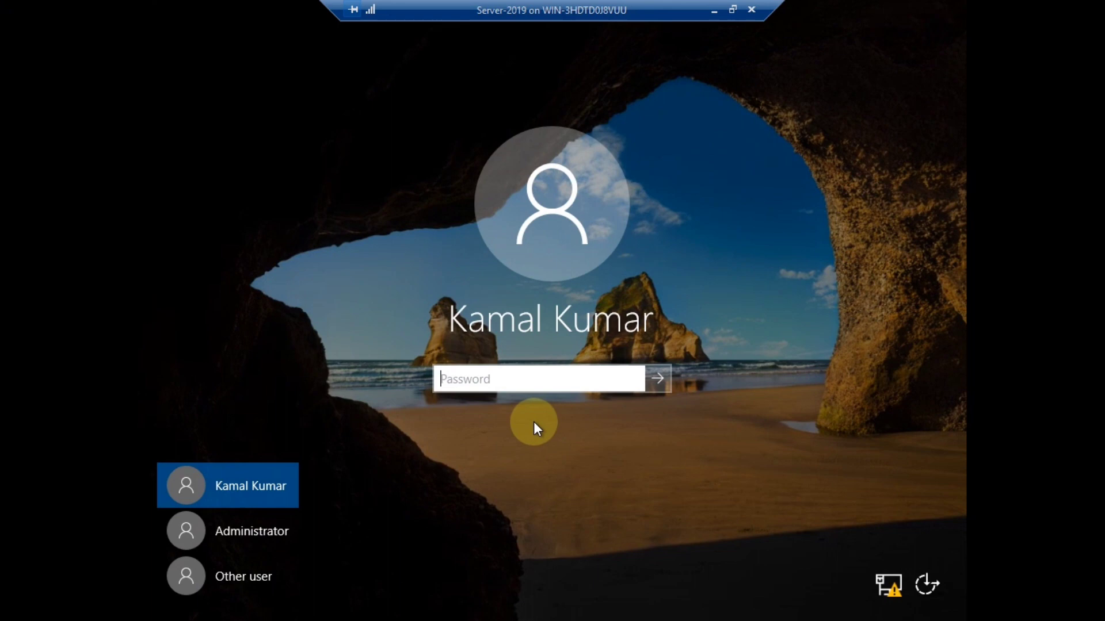
{"action": "left_click", "coordinate": [469, 381]}
{"action": "type", "text": "***"}
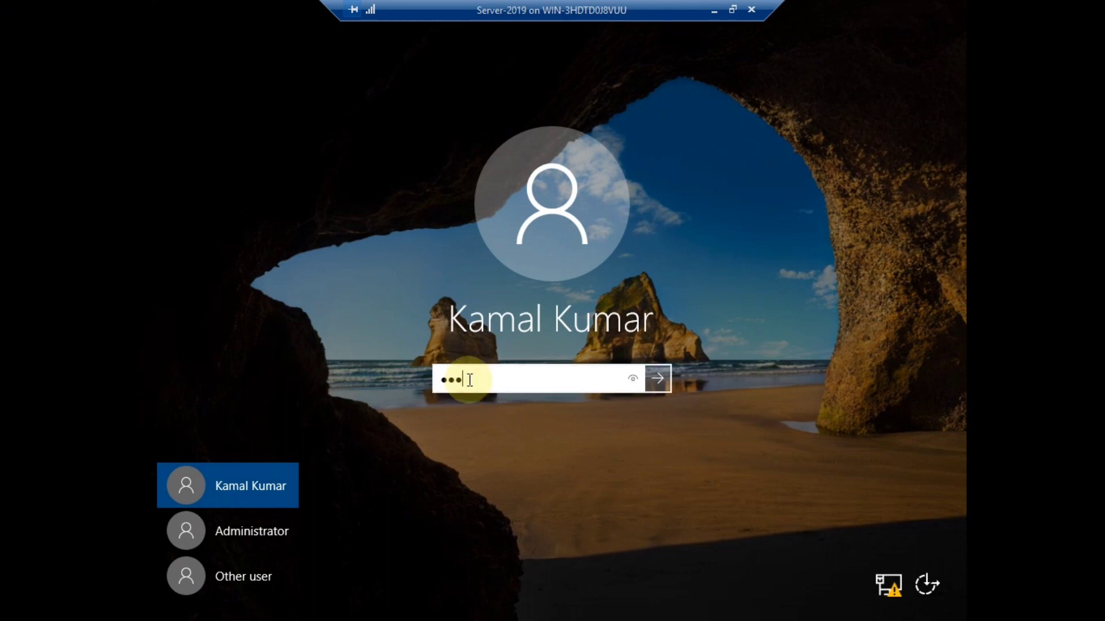
{"action": "type", "text": "****"}
{"action": "left_click", "coordinate": [658, 378]}
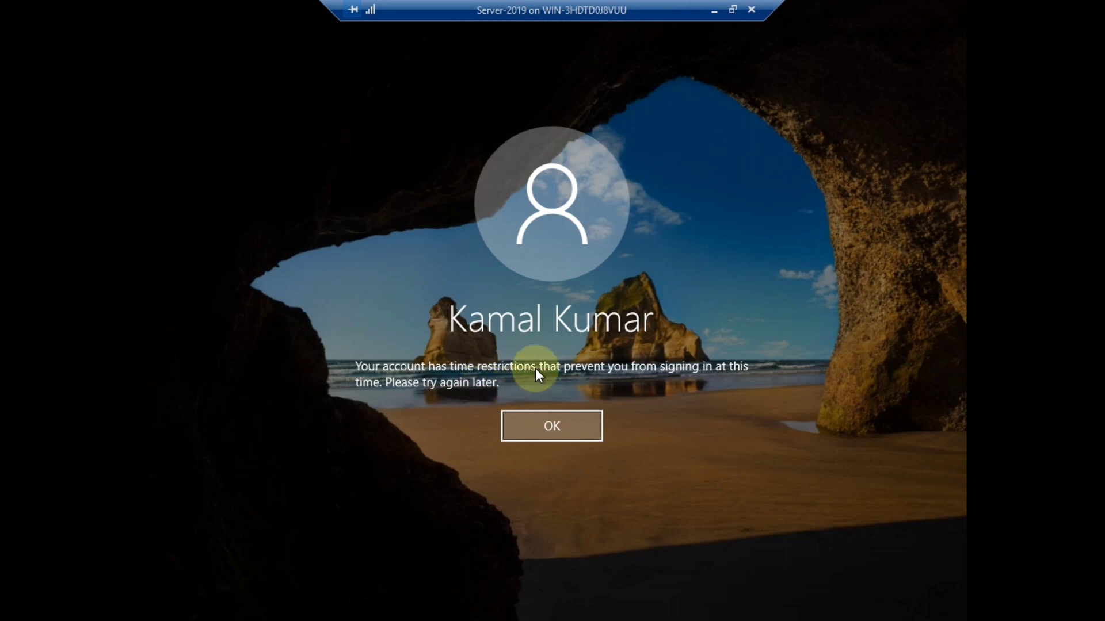
{"action": "left_click", "coordinate": [541, 427]}
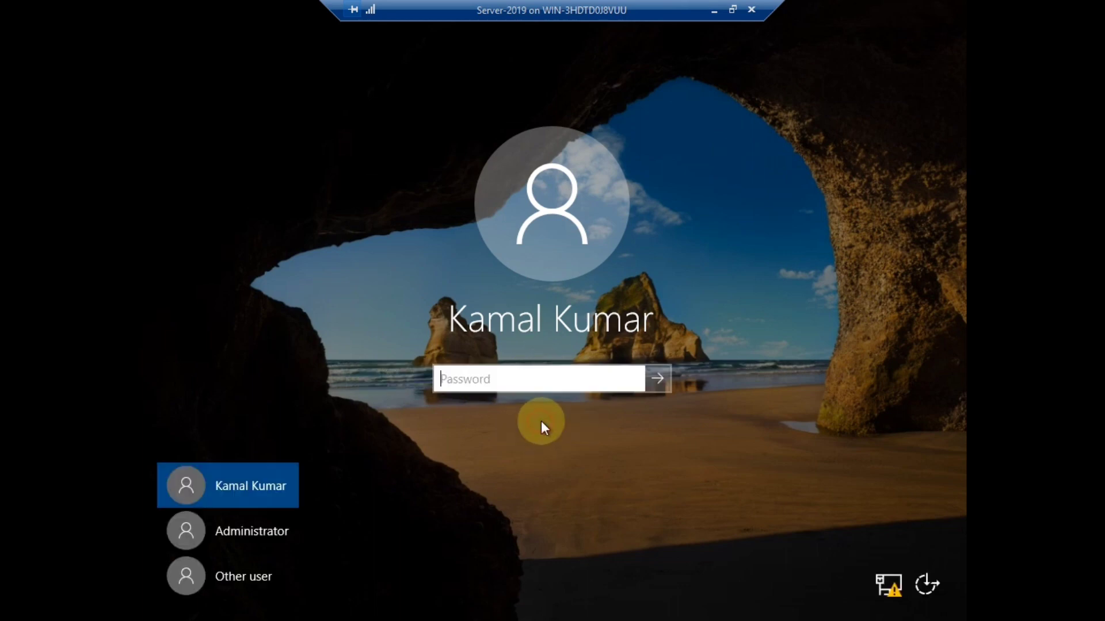
{"action": "left_click", "coordinate": [715, 10]}
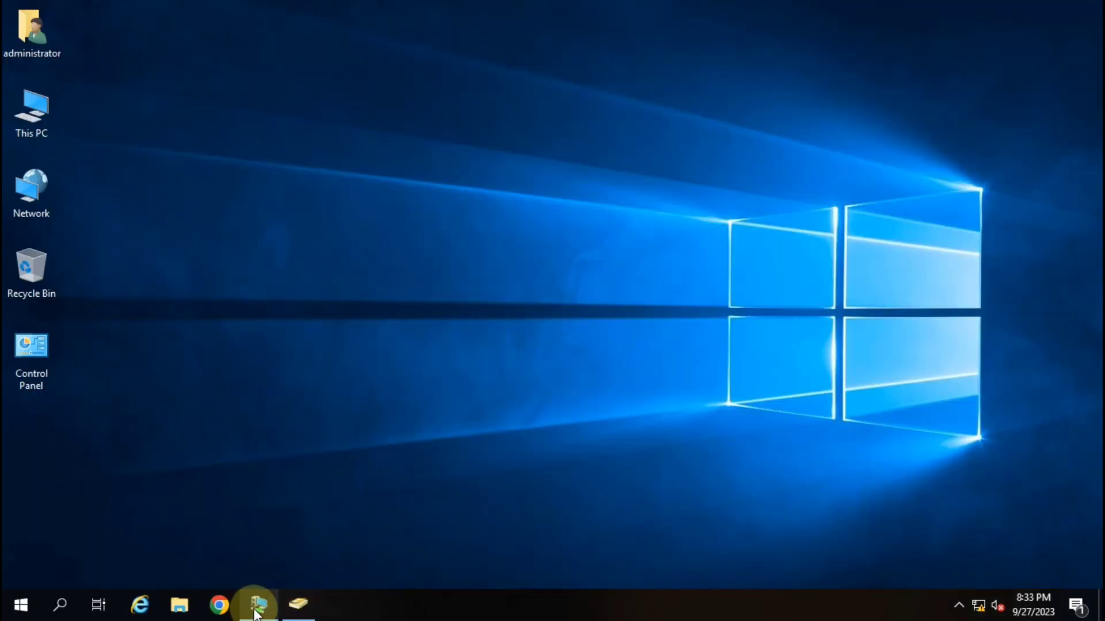
Return to the directory console and open the test user's Logon Hours from the Account tab.
{"action": "left_click", "coordinate": [261, 604]}
{"action": "left_click", "coordinate": [715, 11]}
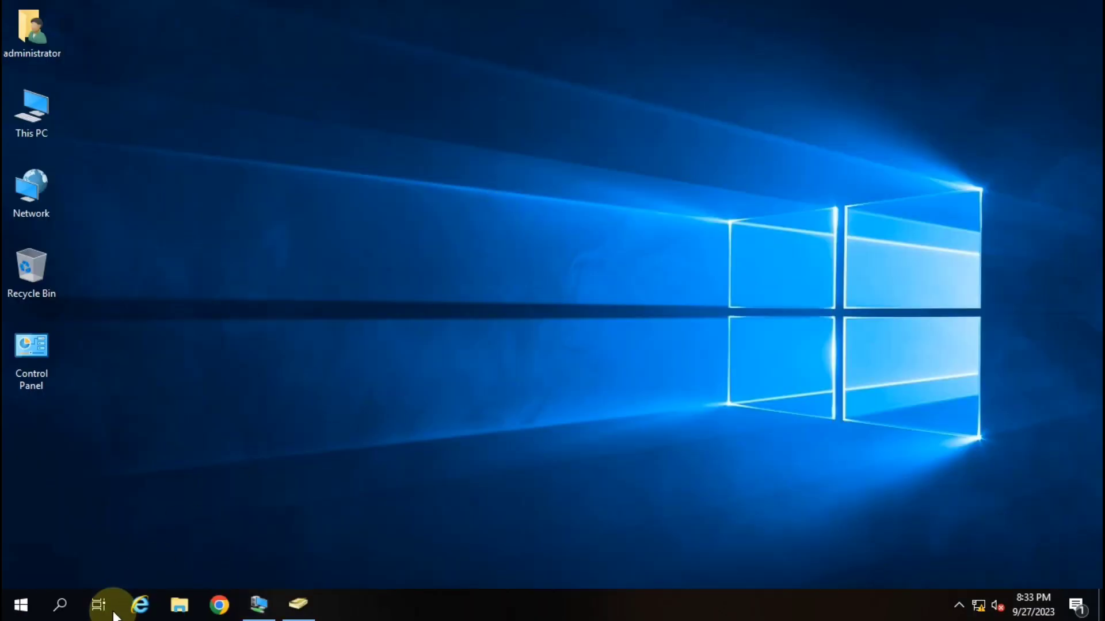
{"action": "left_click", "coordinate": [297, 603]}
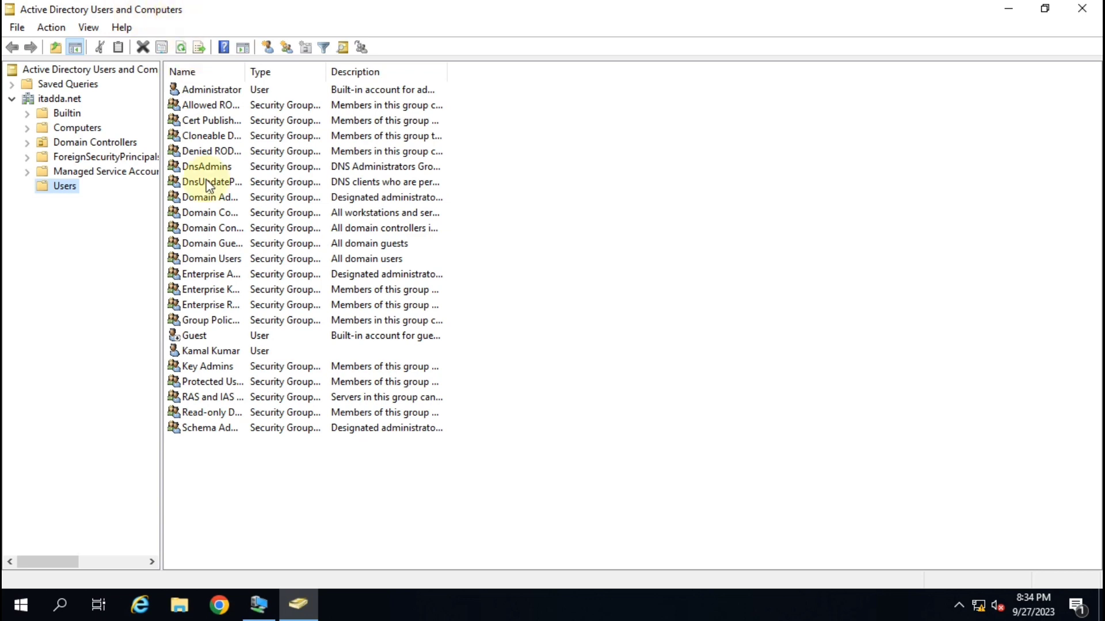
{"action": "left_click", "coordinate": [219, 353]}
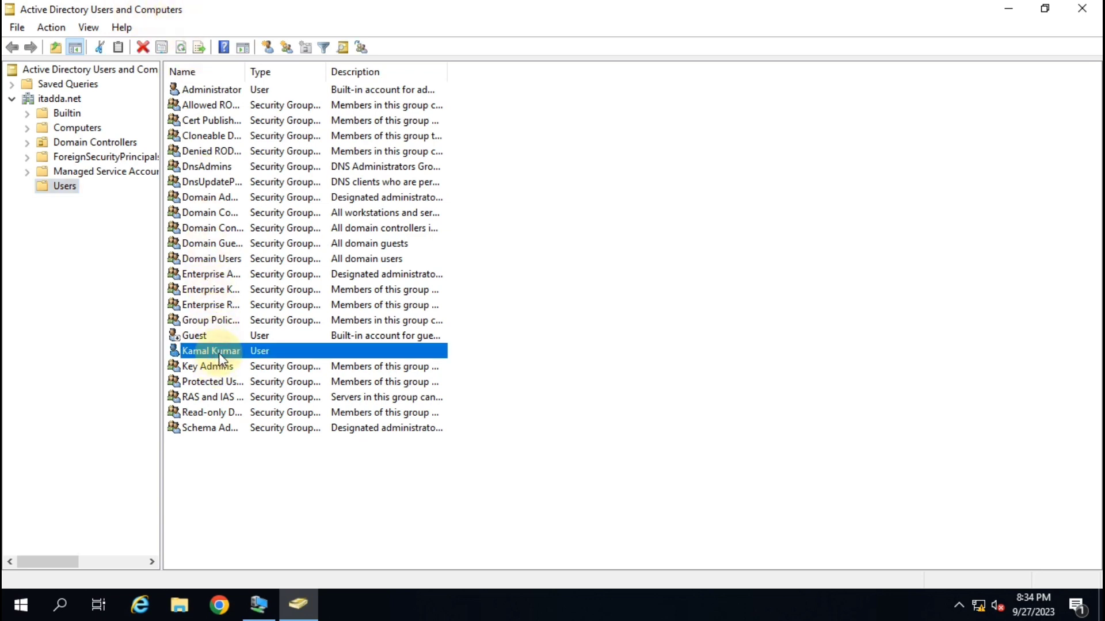
{"action": "right_click", "coordinate": [219, 353]}
{"action": "left_click", "coordinate": [288, 312]}
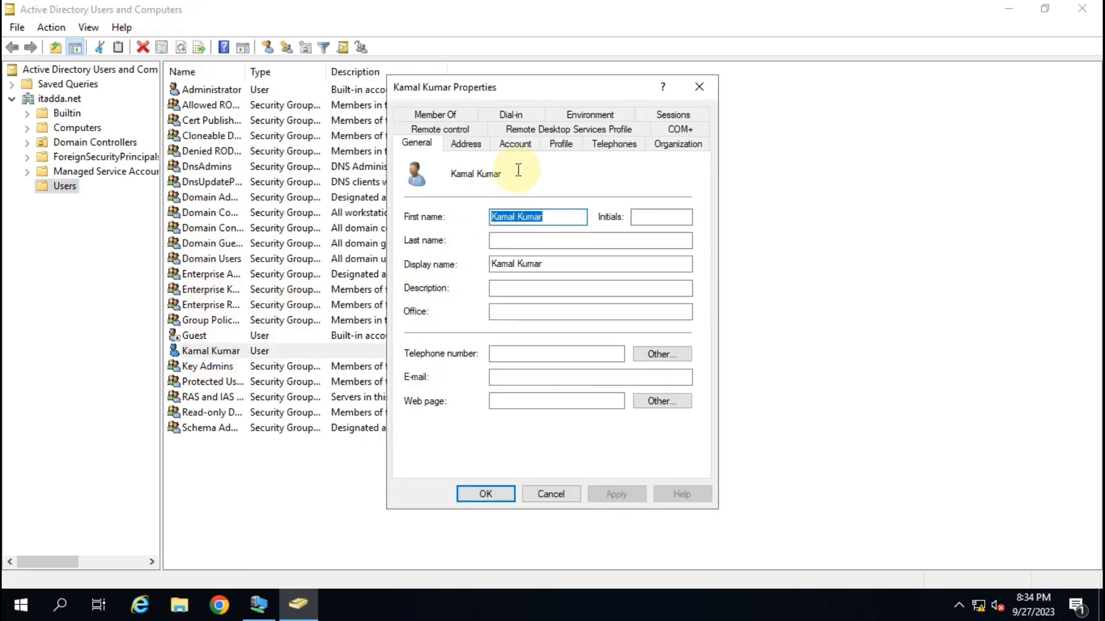
{"action": "left_click", "coordinate": [515, 144]}
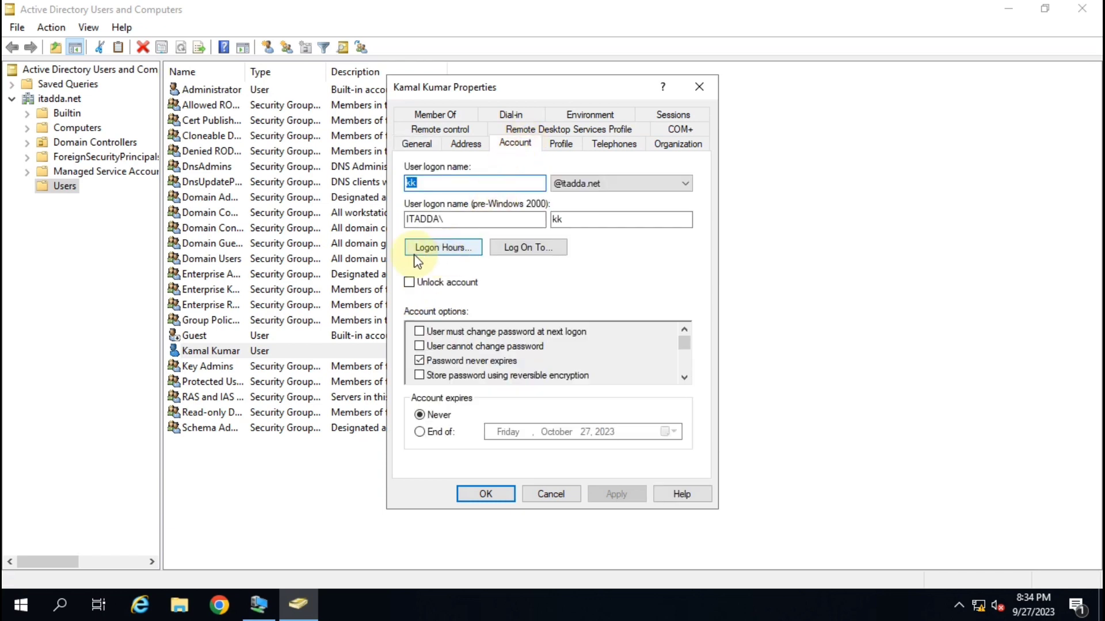
{"action": "left_click", "coordinate": [452, 250]}
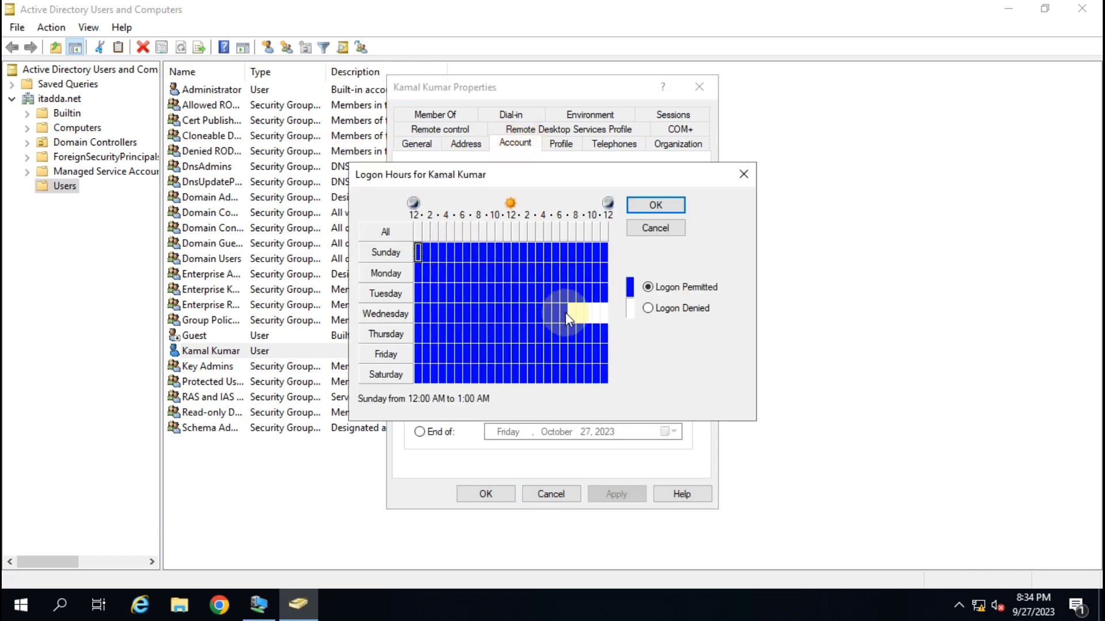
Set Wednesday 7 PM–12 AM to Logon Permitted and save the account properties.
{"action": "left_click_drag", "start_coordinate": [572, 319], "coordinate": [613, 316]}
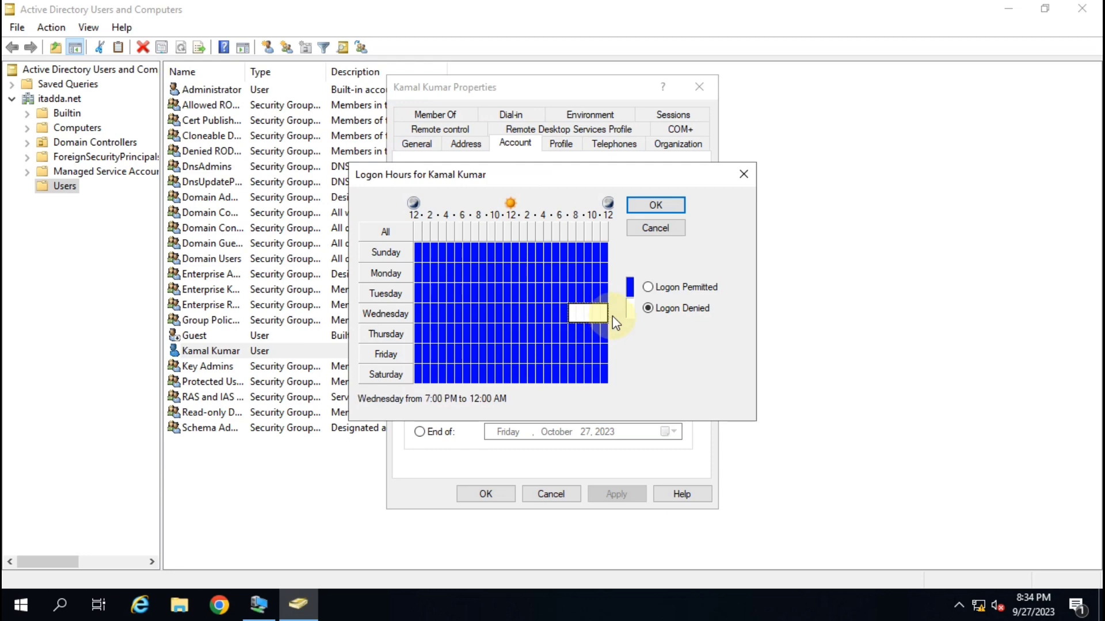
{"action": "left_click", "coordinate": [639, 315]}
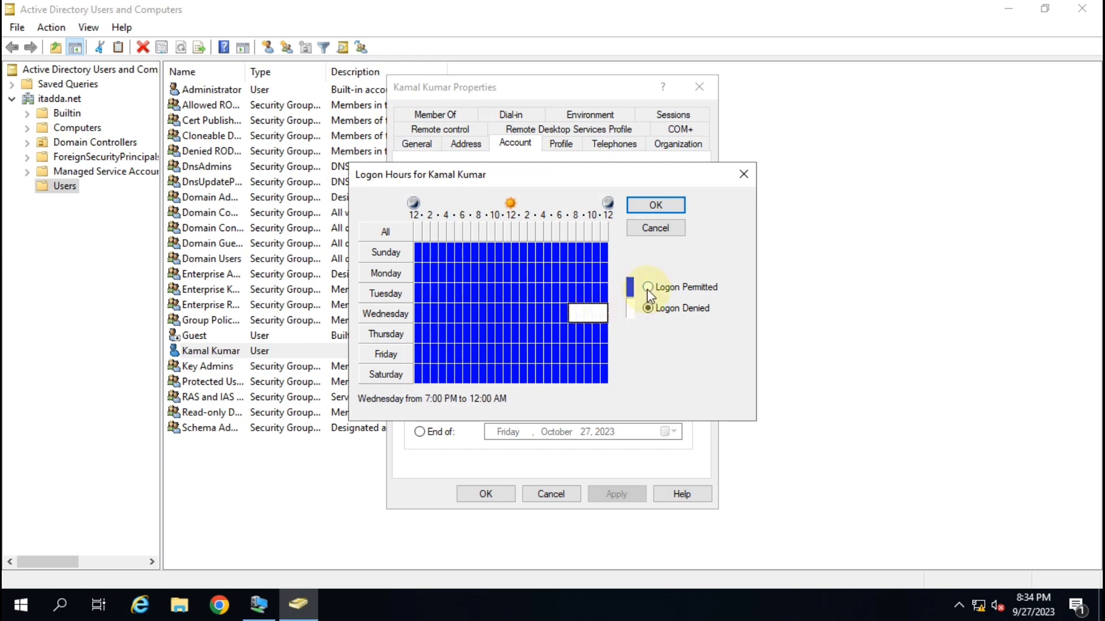
{"action": "left_click", "coordinate": [648, 288]}
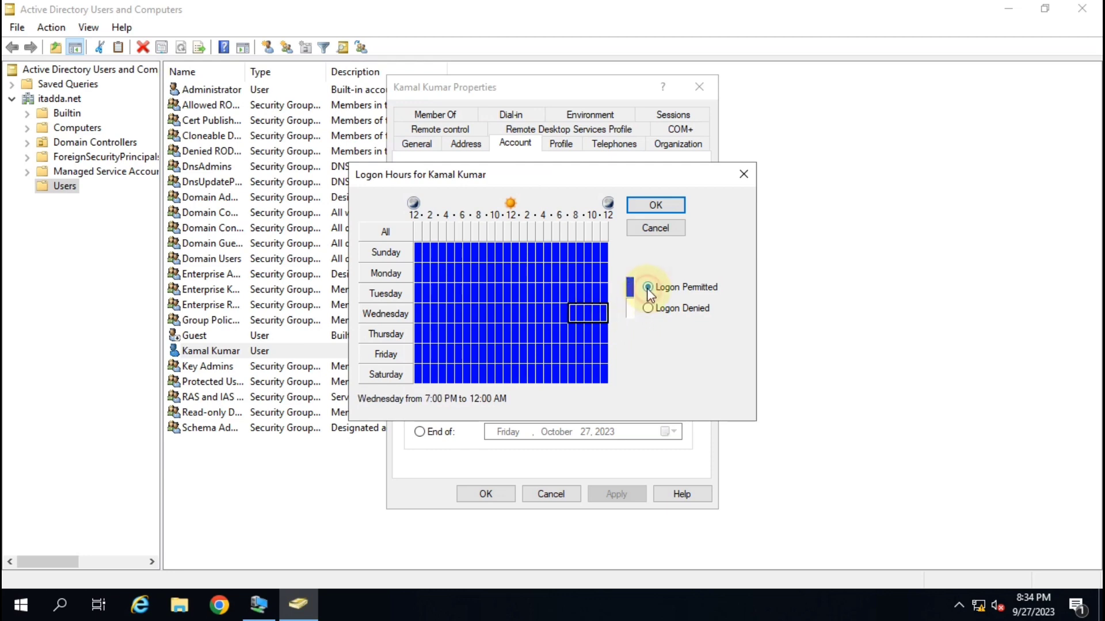
{"action": "left_click", "coordinate": [657, 204]}
{"action": "left_click", "coordinate": [614, 494]}
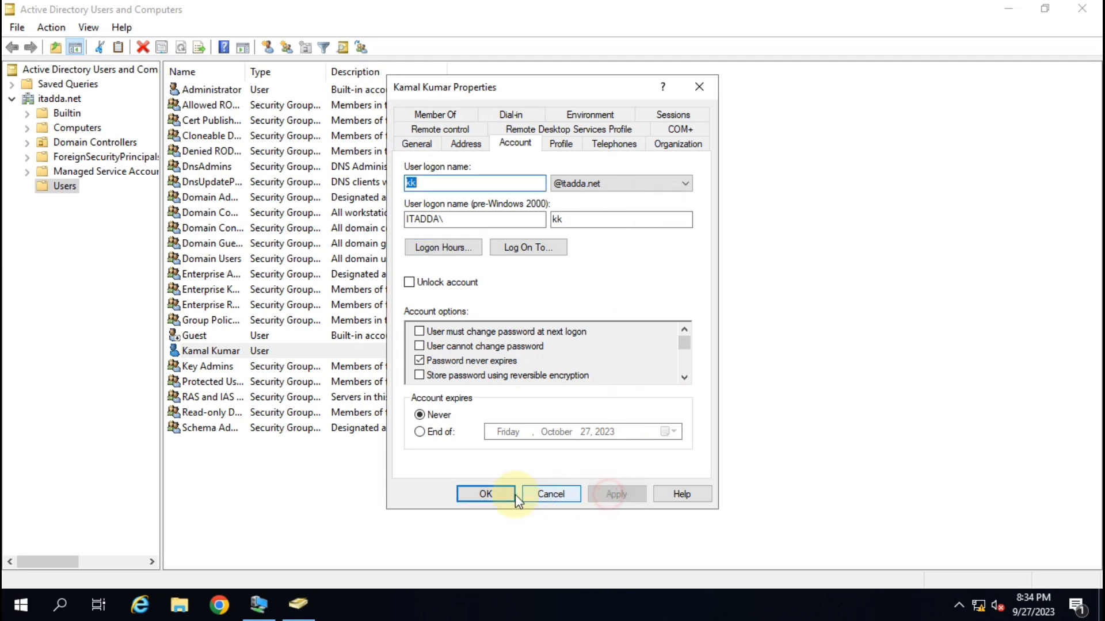
{"action": "left_click", "coordinate": [477, 494]}
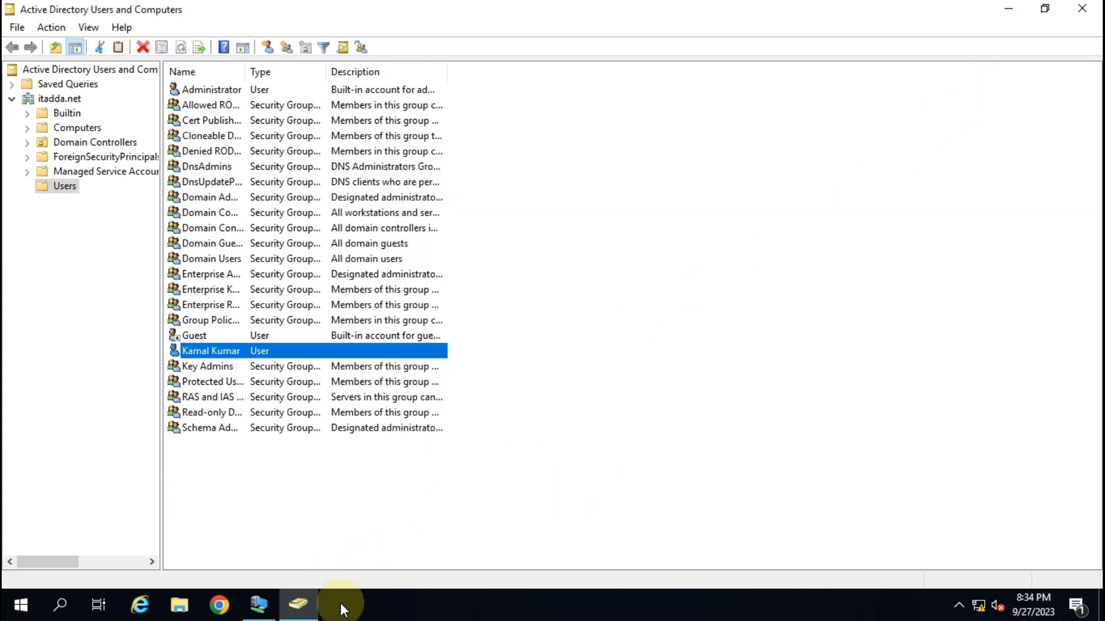
Sign in to the VM as the test user with their password.
{"action": "mouse_move", "coordinate": [270, 604]}
{"action": "left_click", "coordinate": [284, 574]}
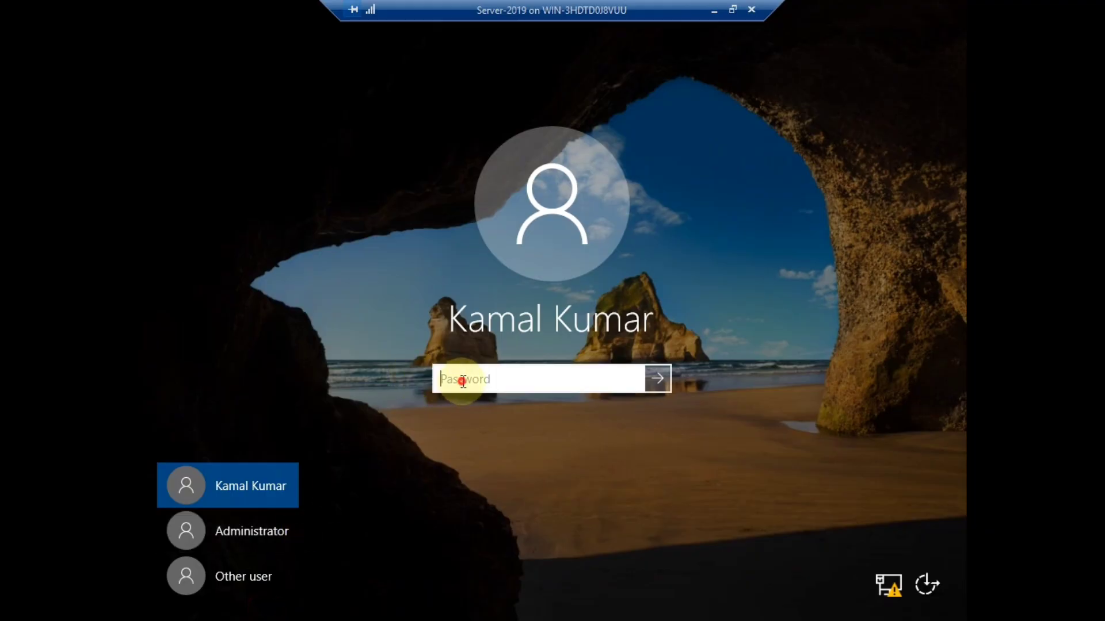
{"action": "type", "text": "•••••••"}
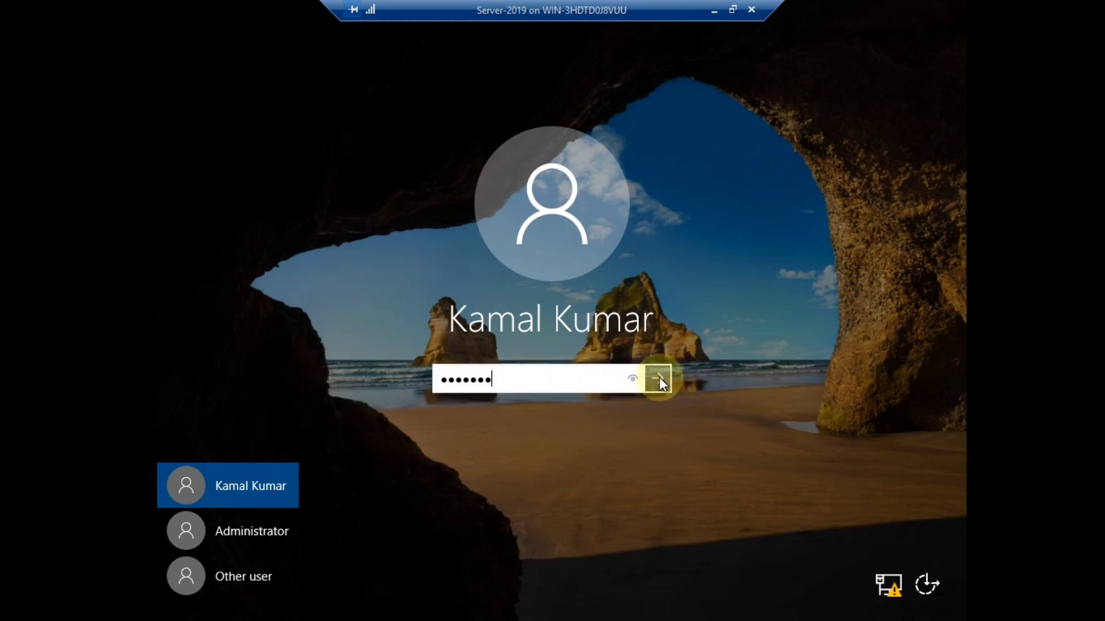
{"action": "left_click", "coordinate": [657, 378]}
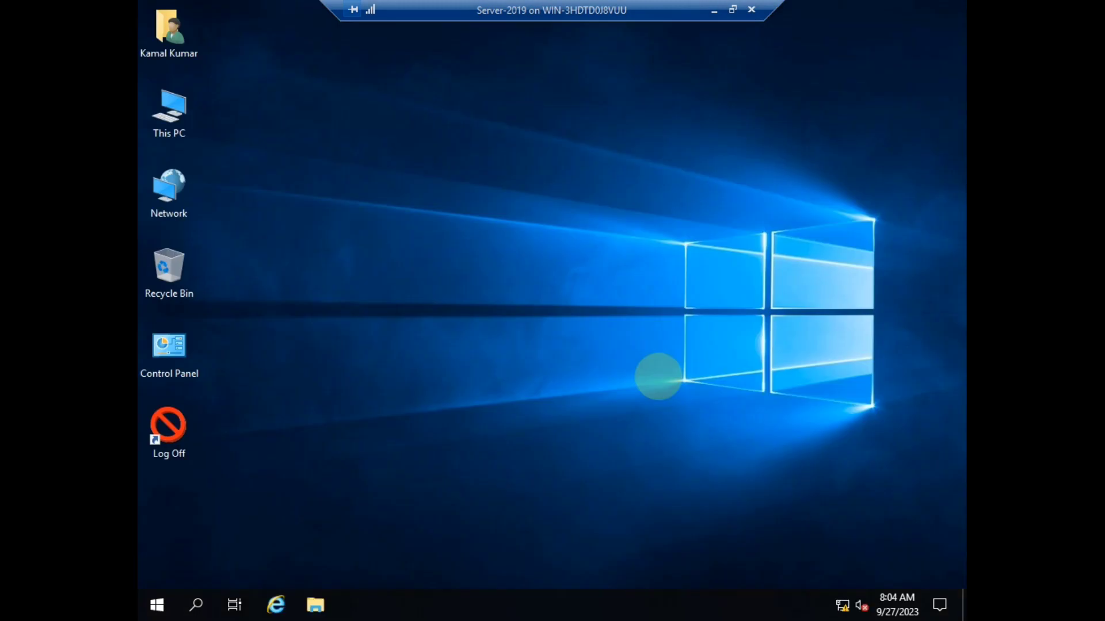
Log the test user off the VM and minimize the VM connection.
{"action": "left_click", "coordinate": [170, 430]}
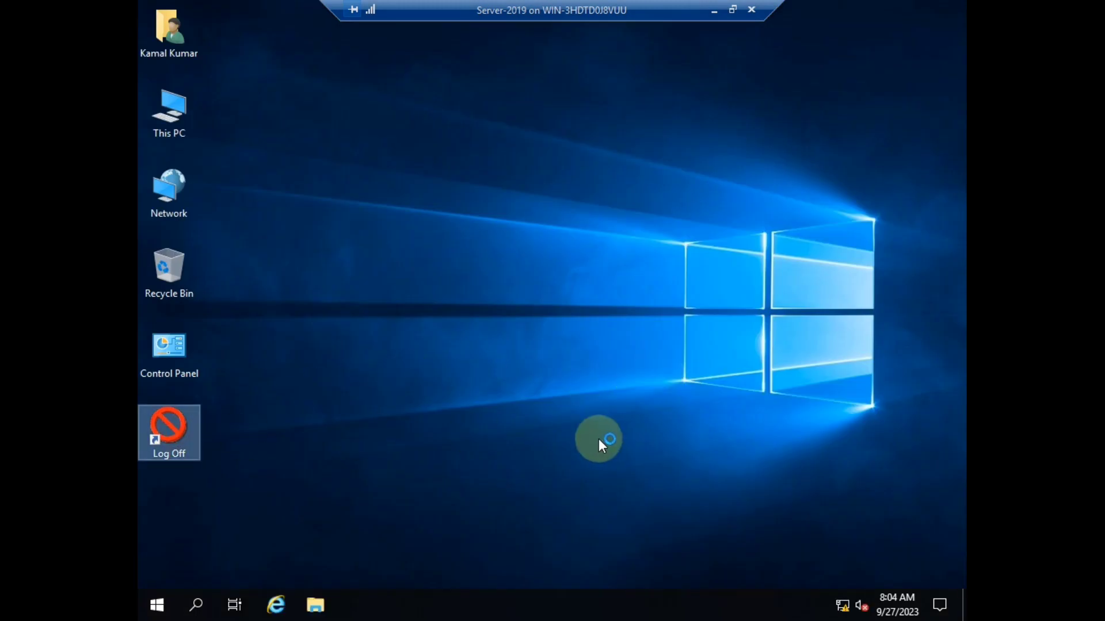
{"action": "double_click", "coordinate": [171, 425]}
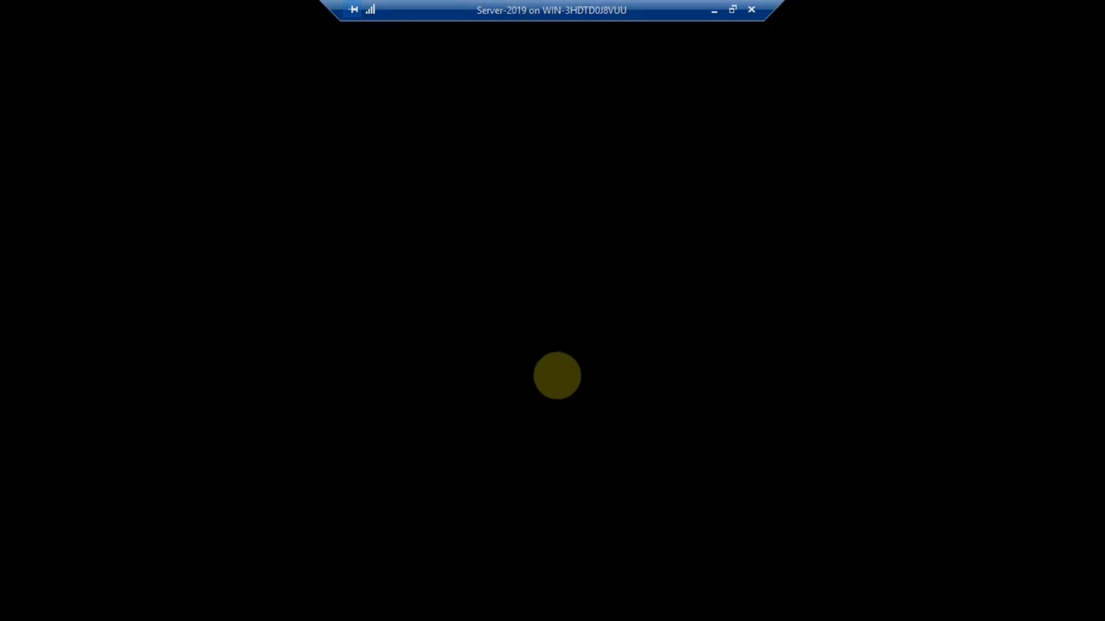
{"action": "left_click", "coordinate": [523, 410]}
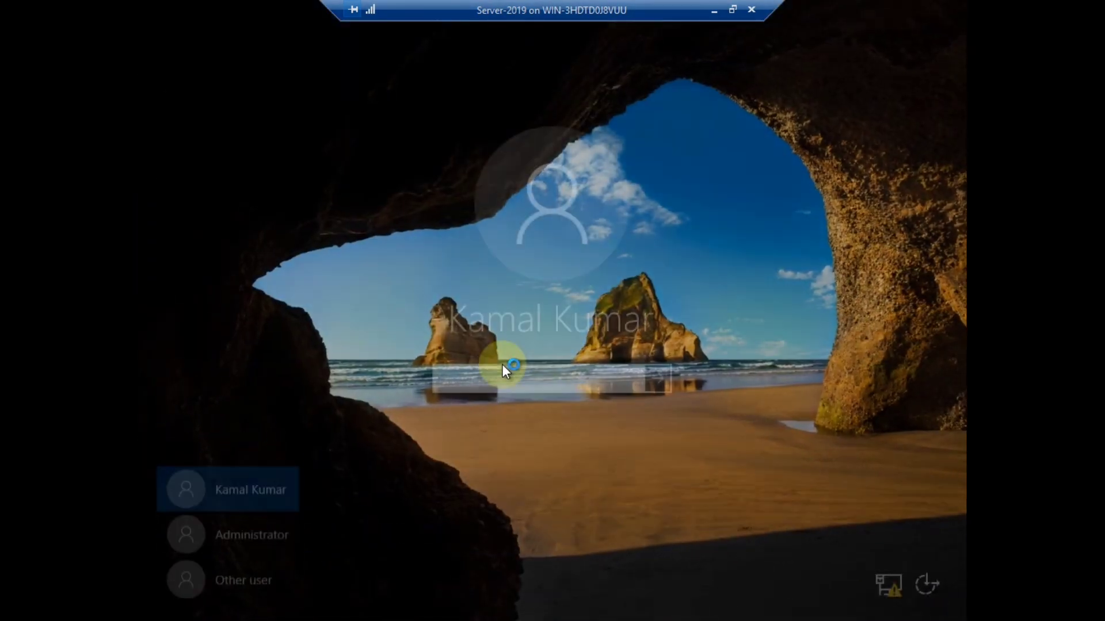
{"action": "left_click", "coordinate": [713, 10]}
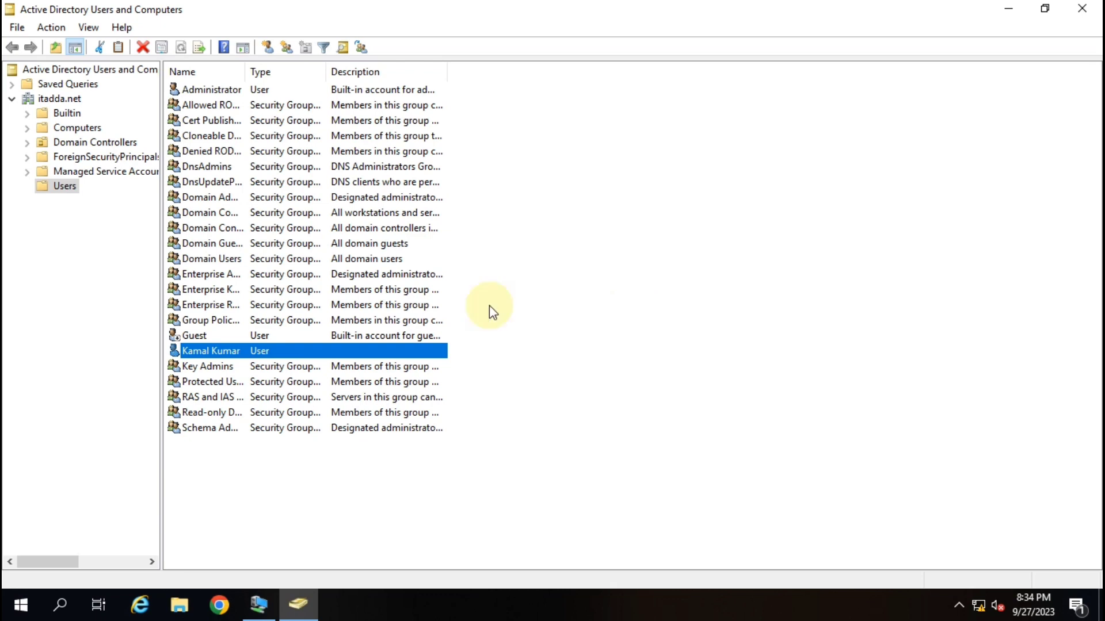
Open the test user's Account properties and view Log On To, currently allowing all computers.
{"action": "right_click", "coordinate": [210, 349]}
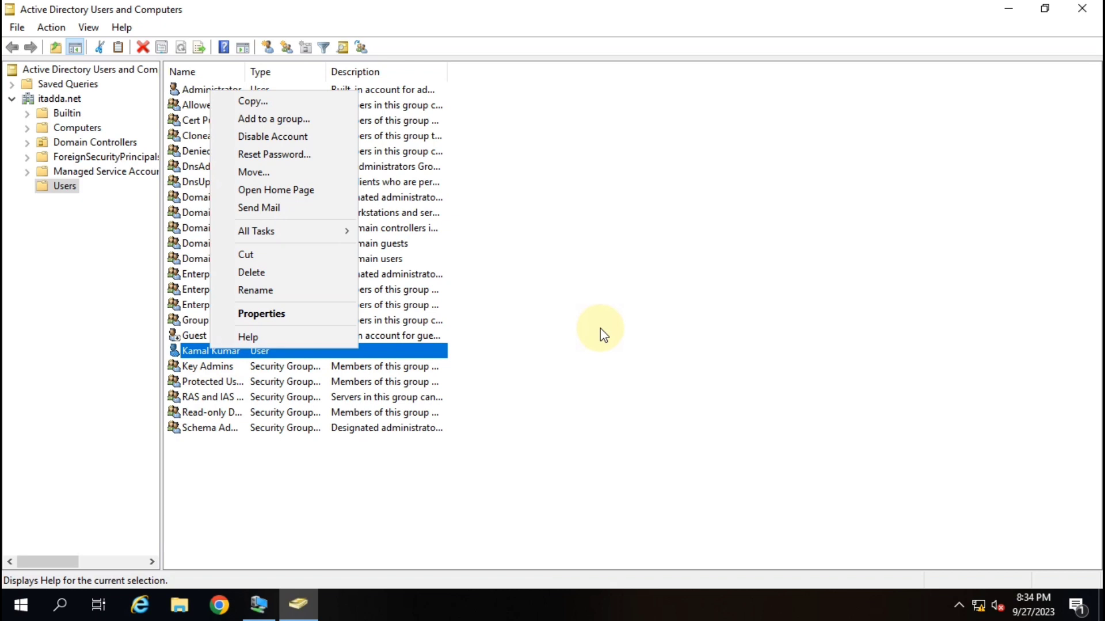
{"action": "left_click", "coordinate": [594, 358]}
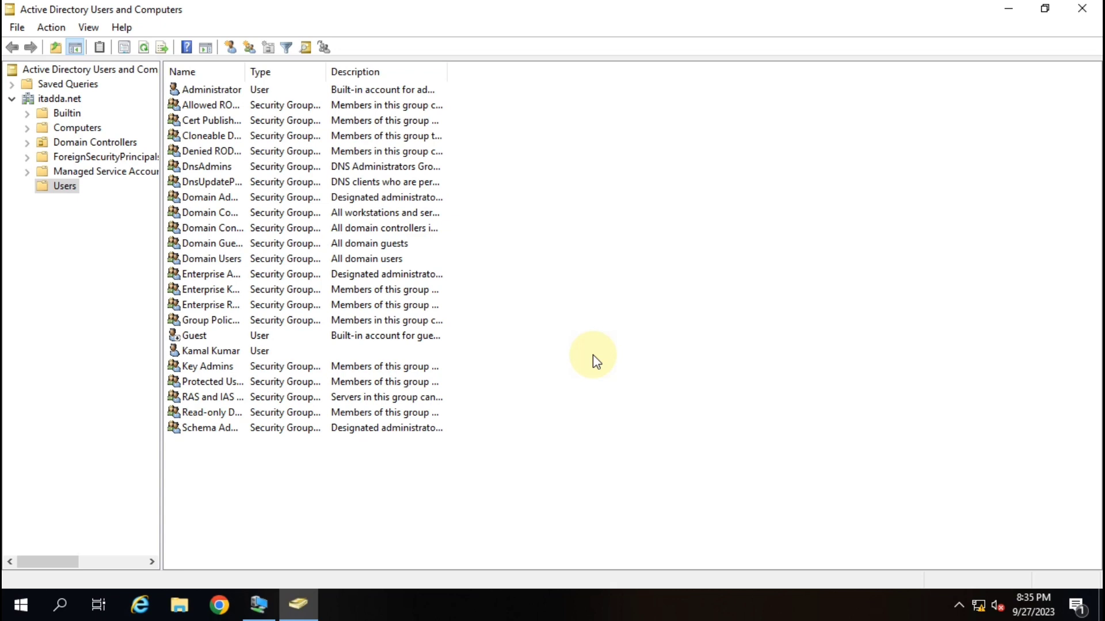
{"action": "left_click", "coordinate": [219, 353]}
{"action": "right_click", "coordinate": [220, 356]}
{"action": "left_click", "coordinate": [288, 314]}
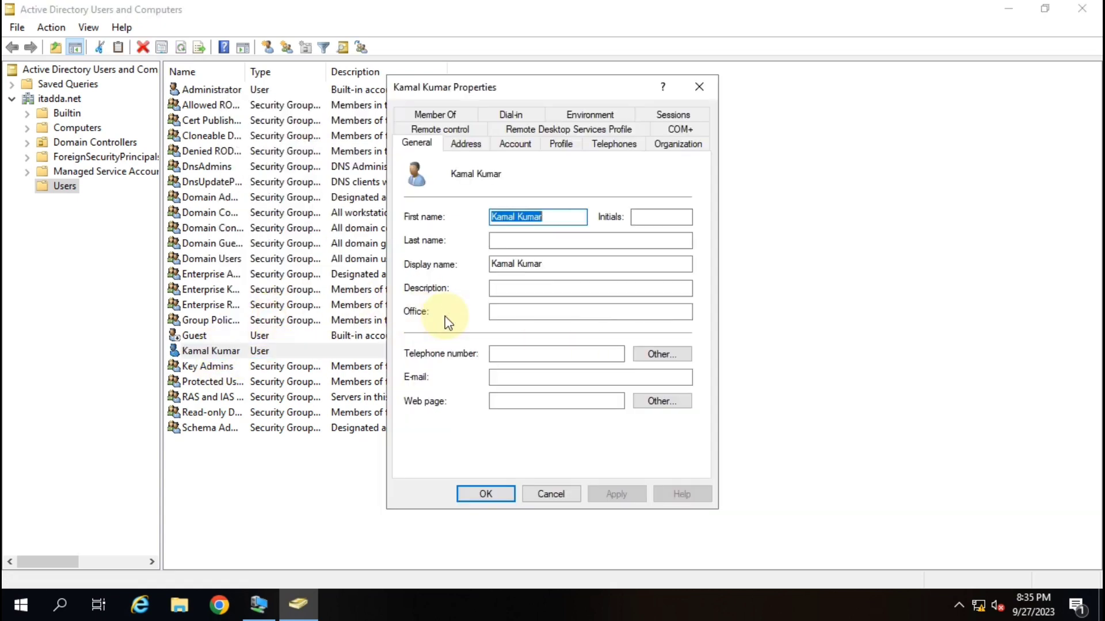
{"action": "left_click", "coordinate": [505, 144]}
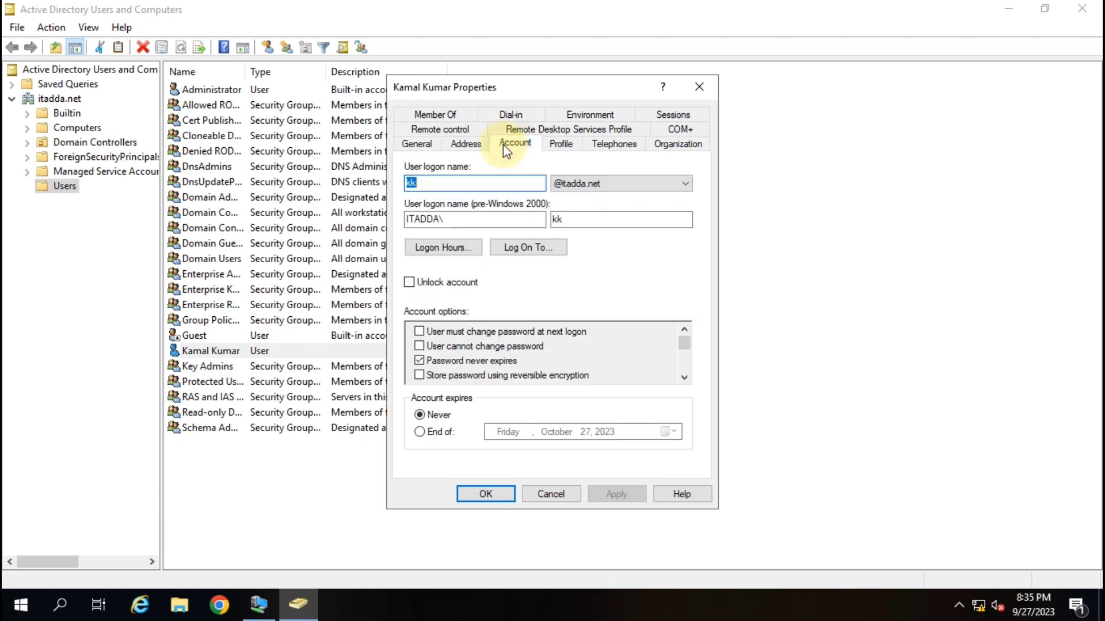
{"action": "left_click", "coordinate": [534, 250]}
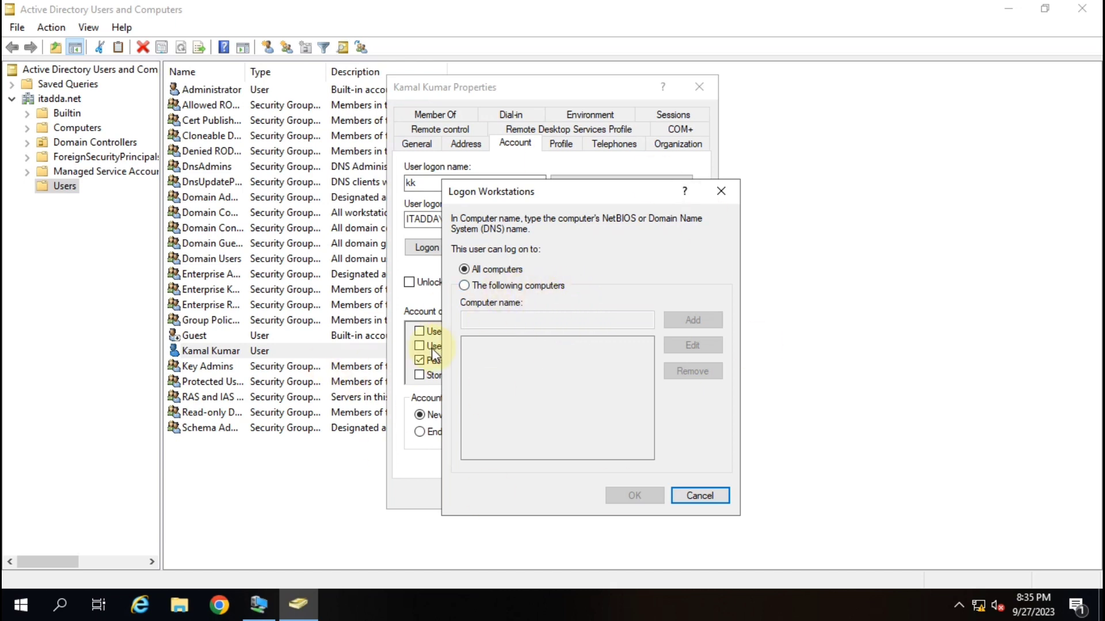
Run ipconfig in a host Command Prompt and select the IPv4 address 10.0.0.1.
{"action": "key", "text": "super+r"}
{"action": "type", "text": "cmd"}
{"action": "key", "text": "Return"}
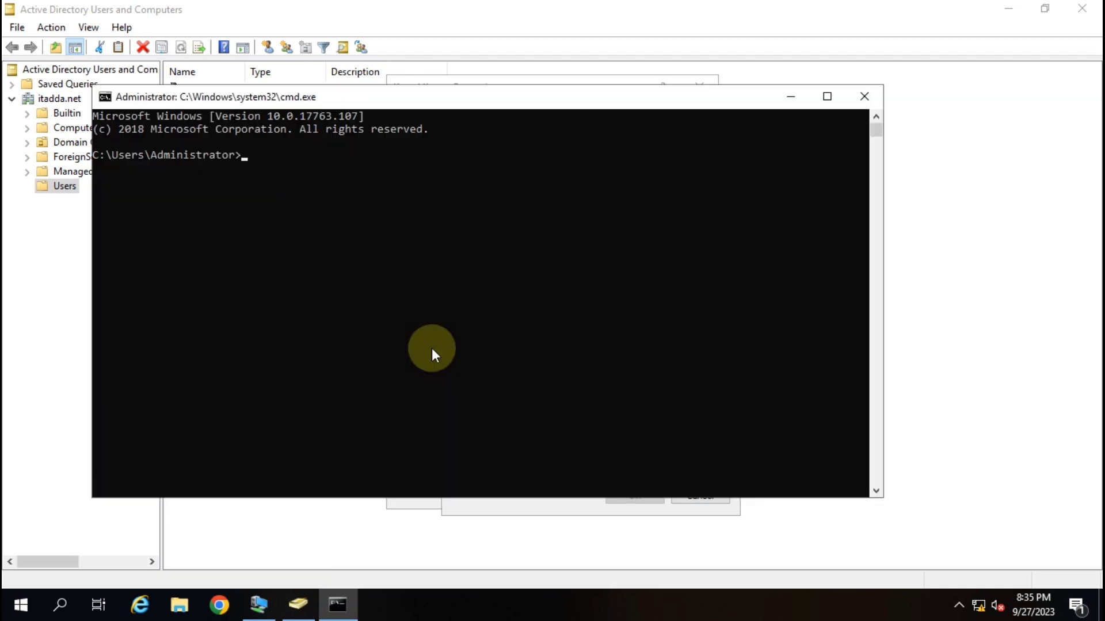
{"action": "type", "text": "ipconfig"}
{"action": "key", "text": "Return"}
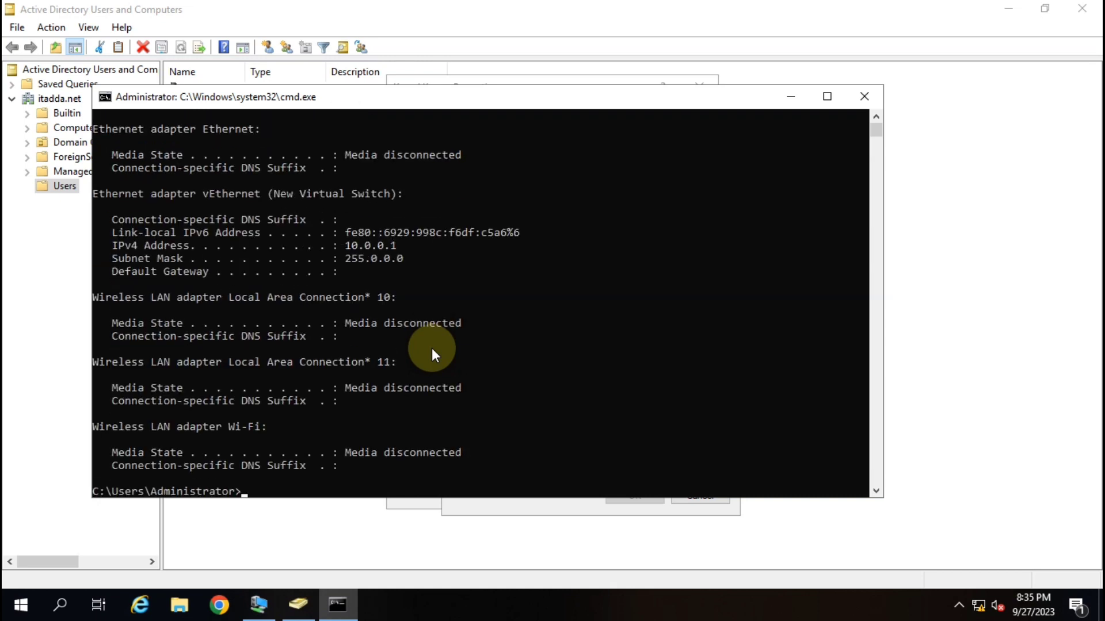
{"action": "left_click_drag", "start_coordinate": [340, 245], "coordinate": [409, 247]}
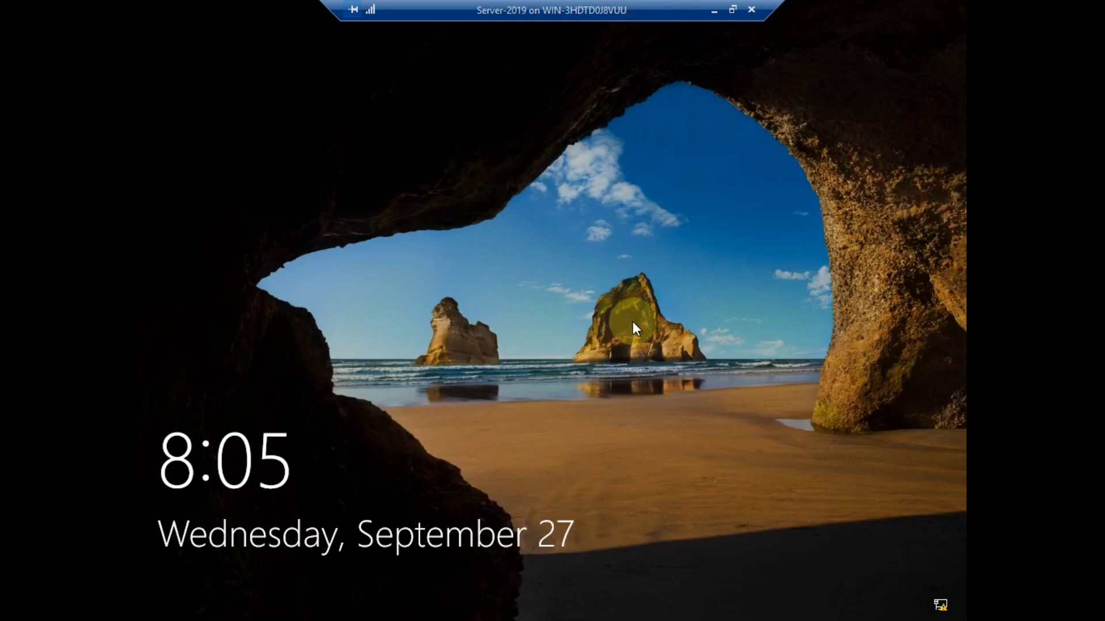
Sign in to the VM as the test user from the lock screen.
{"action": "left_click", "coordinate": [534, 368]}
{"action": "type", "text": "xxx"}
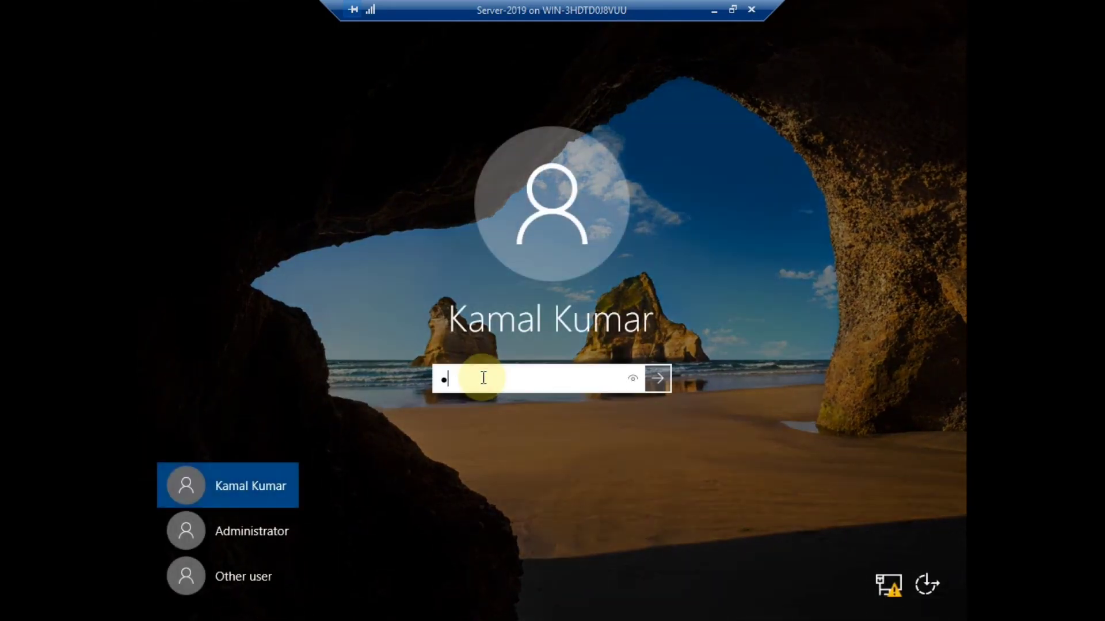
{"action": "type", "text": "xxxx"}
{"action": "key", "text": "Return"}
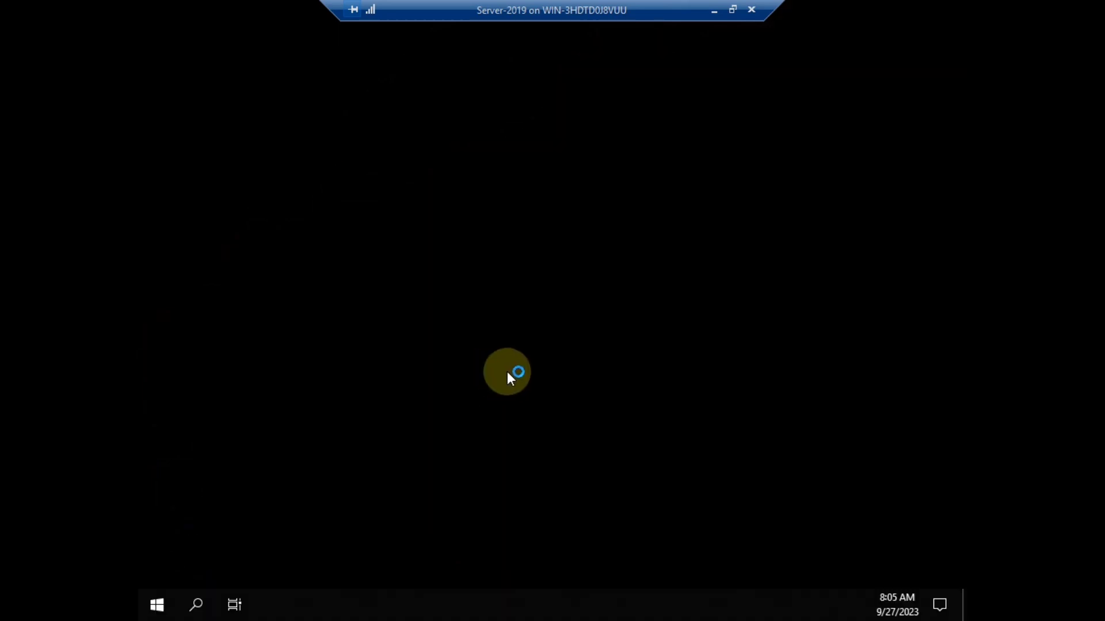
Run ipconfig in the VM's Command Prompt and select its IPv4 address 10.0.0.2.
{"action": "key", "text": "super+r"}
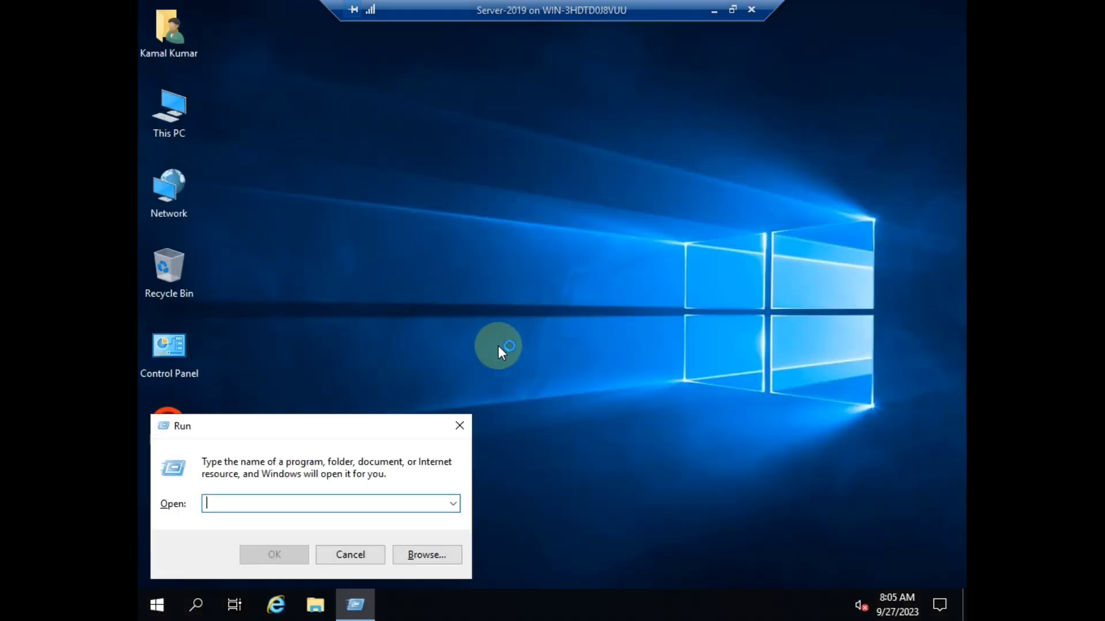
{"action": "type", "text": "cmd"}
{"action": "key", "text": "Return"}
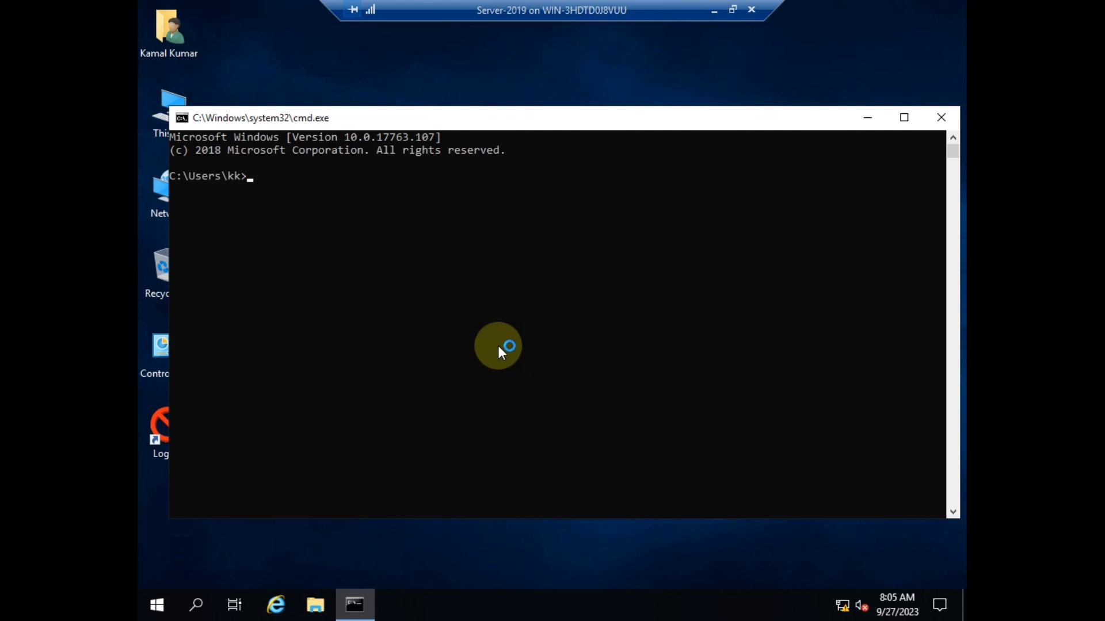
{"action": "type", "text": "ipconfig"}
{"action": "key", "text": "Return"}
{"action": "left_click", "coordinate": [419, 293]}
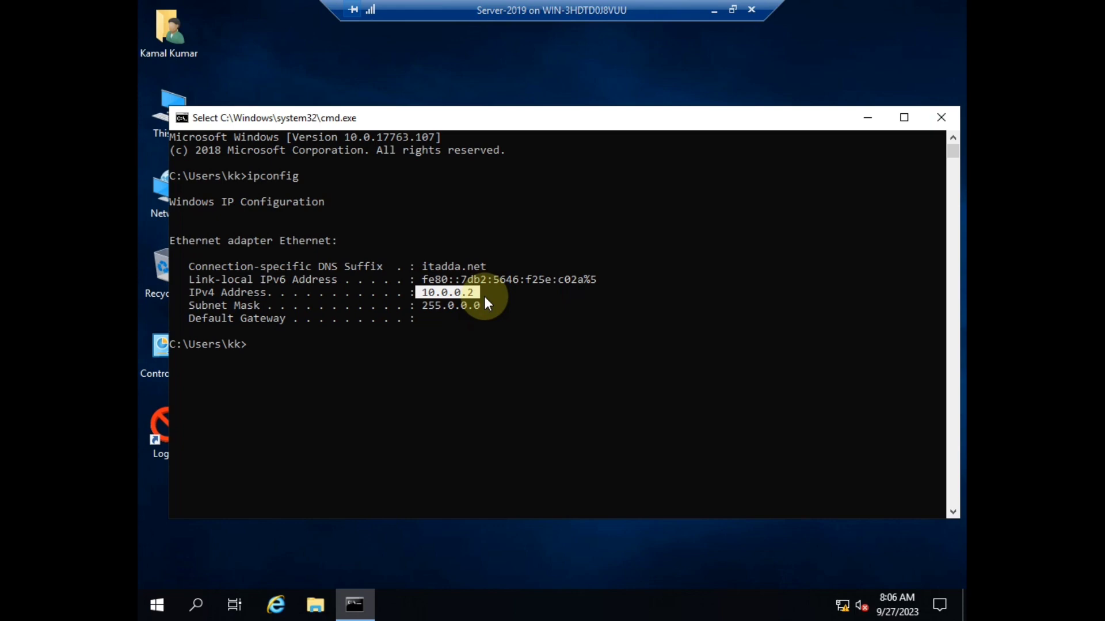
Close the host Command Prompt and add 10.0.0.2 under 'The following computers' in Log On To.
{"action": "left_click", "coordinate": [713, 9]}
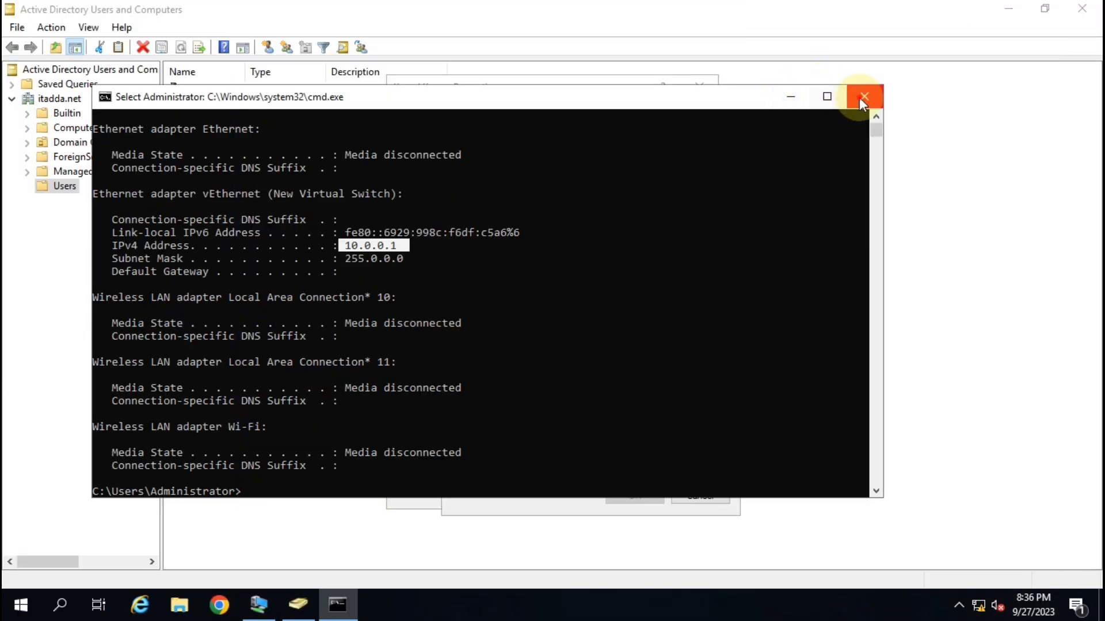
{"action": "left_click", "coordinate": [862, 96]}
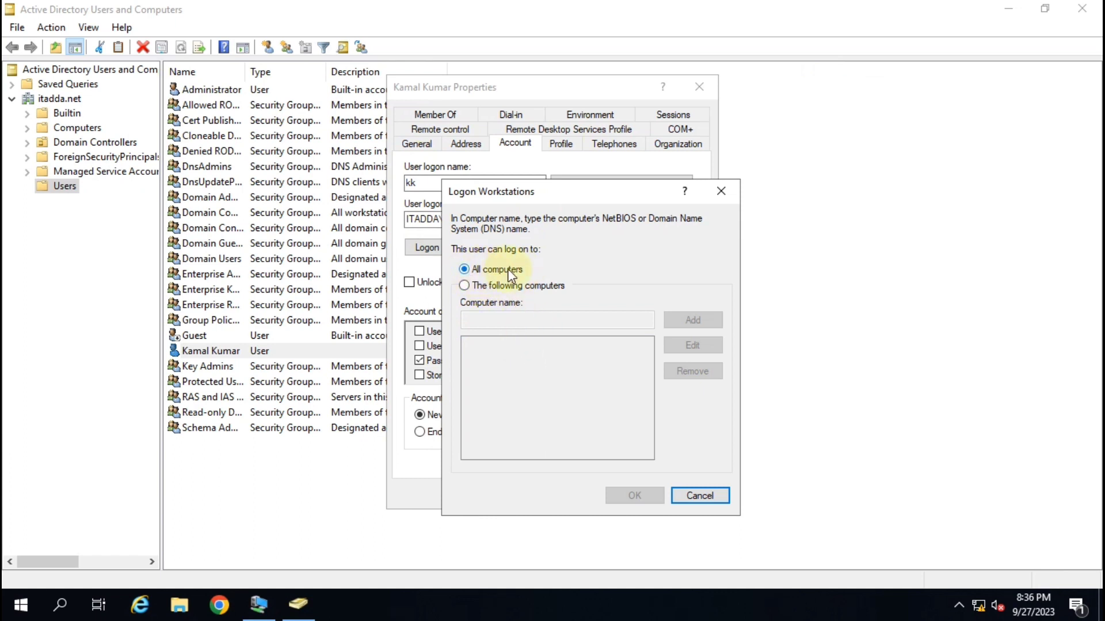
{"action": "left_click", "coordinate": [478, 286]}
{"action": "left_click", "coordinate": [516, 320]}
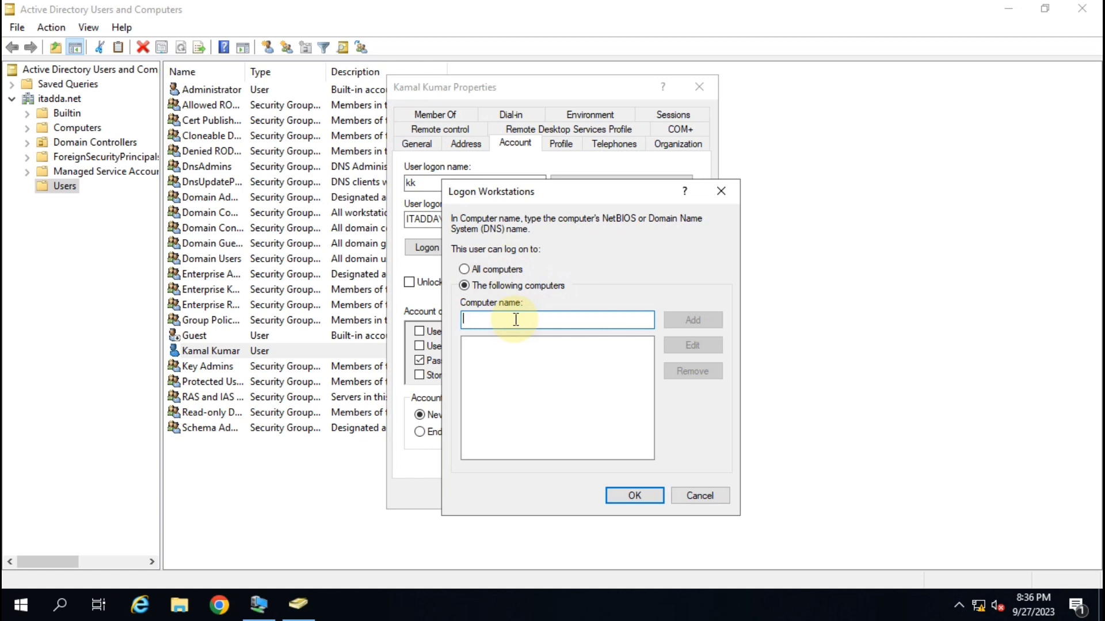
{"action": "type", "text": "10.0.0"}
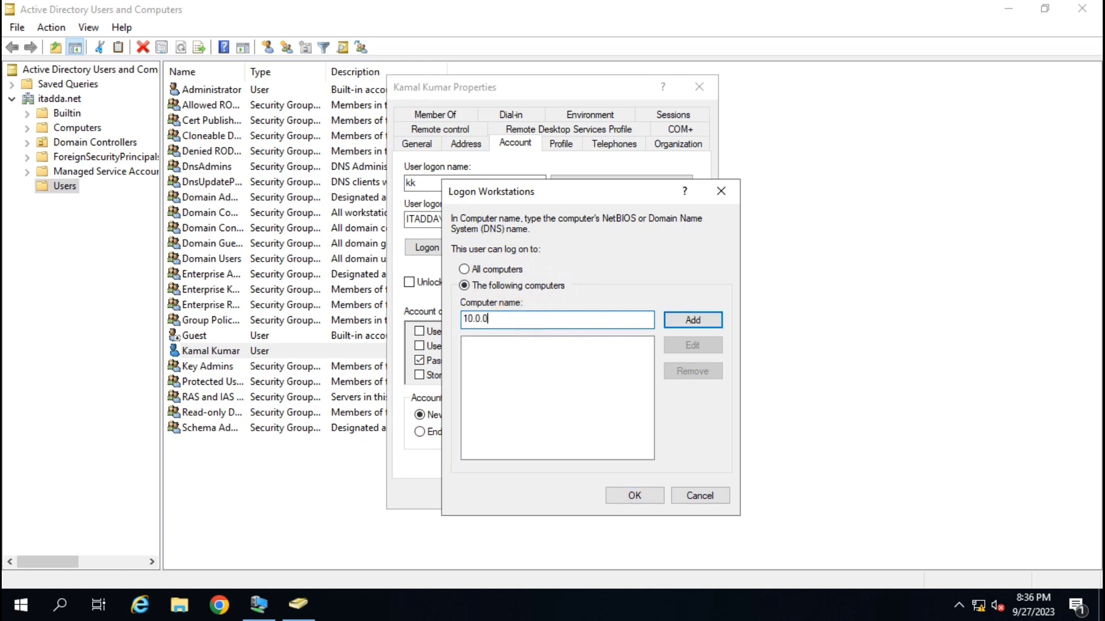
{"action": "type", "text": ".2"}
{"action": "left_click", "coordinate": [692, 319]}
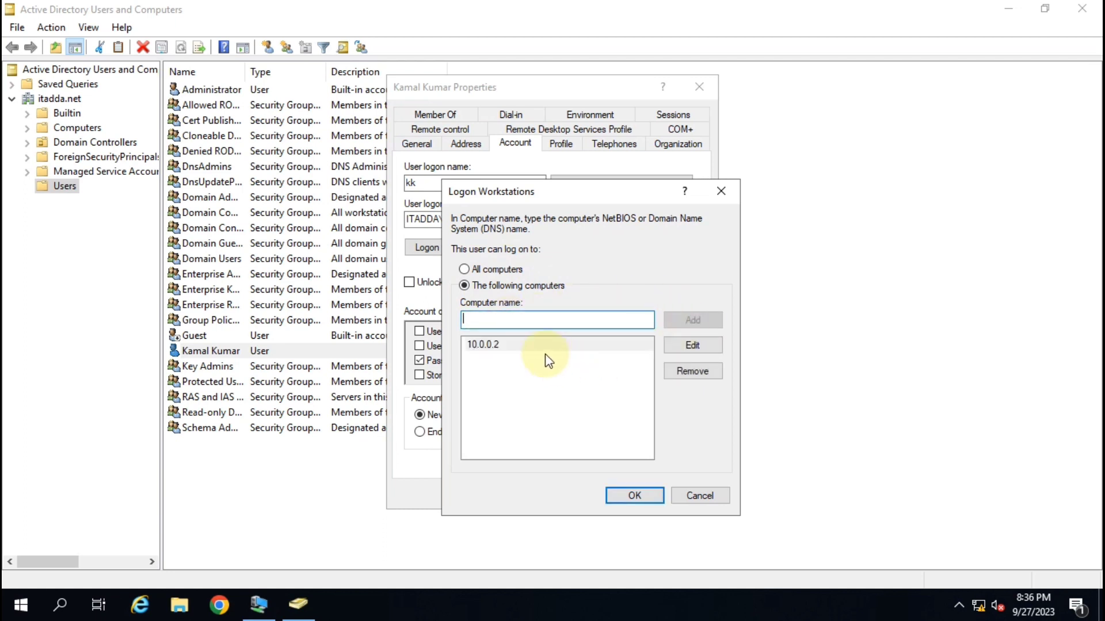
Save the 10.0.0.2 workstation restriction and close Active Directory Users and Computers.
{"action": "left_click", "coordinate": [512, 346]}
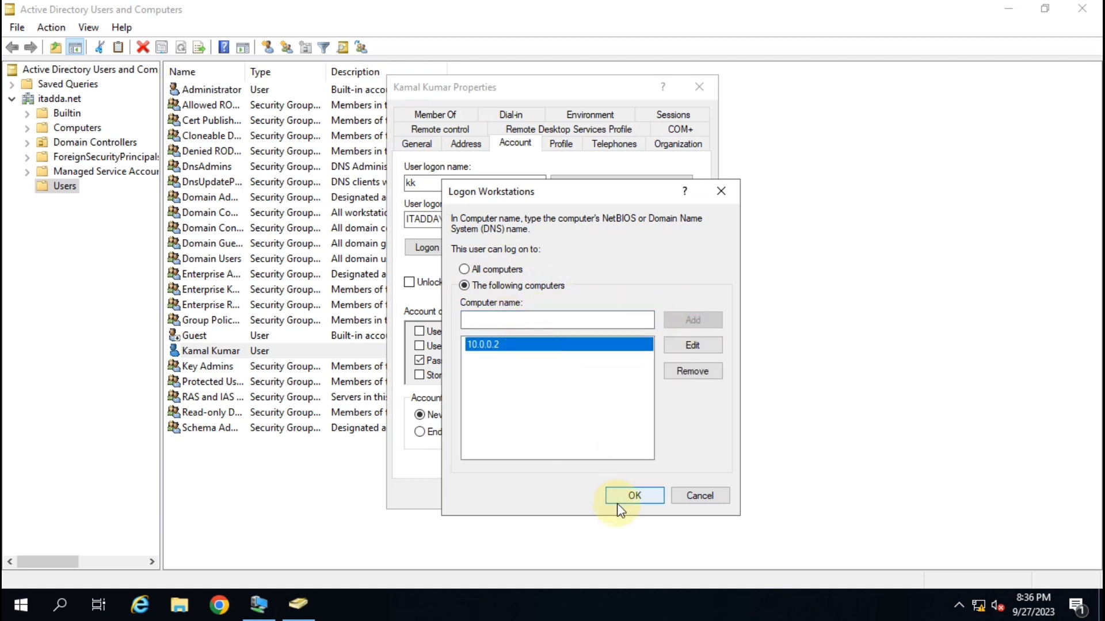
{"action": "left_click", "coordinate": [628, 496]}
{"action": "left_click", "coordinate": [602, 498]}
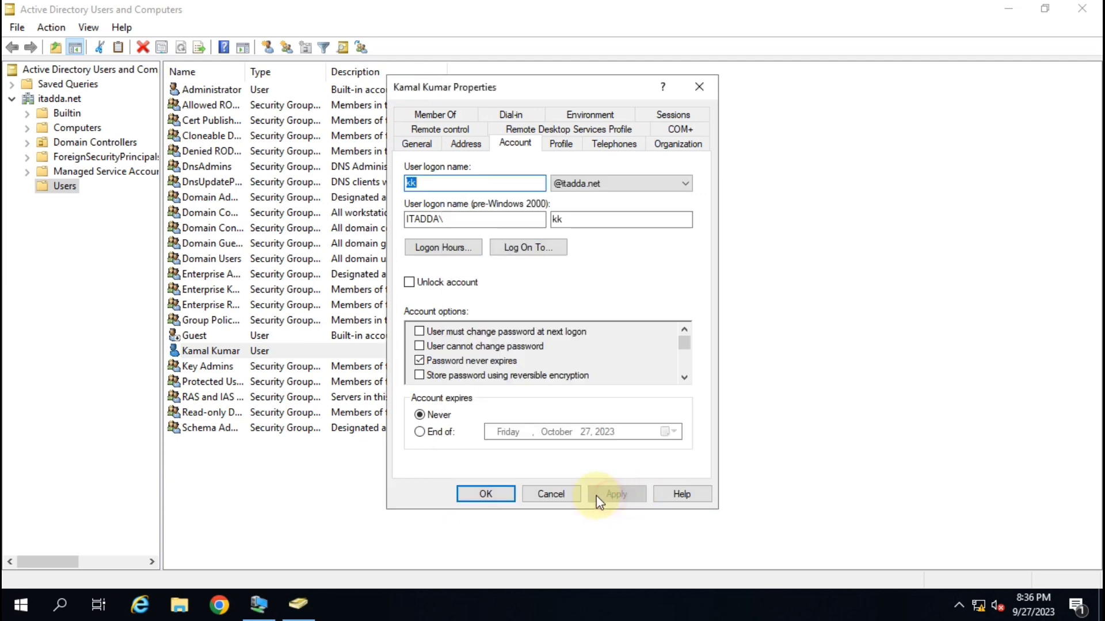
{"action": "left_click", "coordinate": [468, 493]}
{"action": "left_click", "coordinate": [575, 263]}
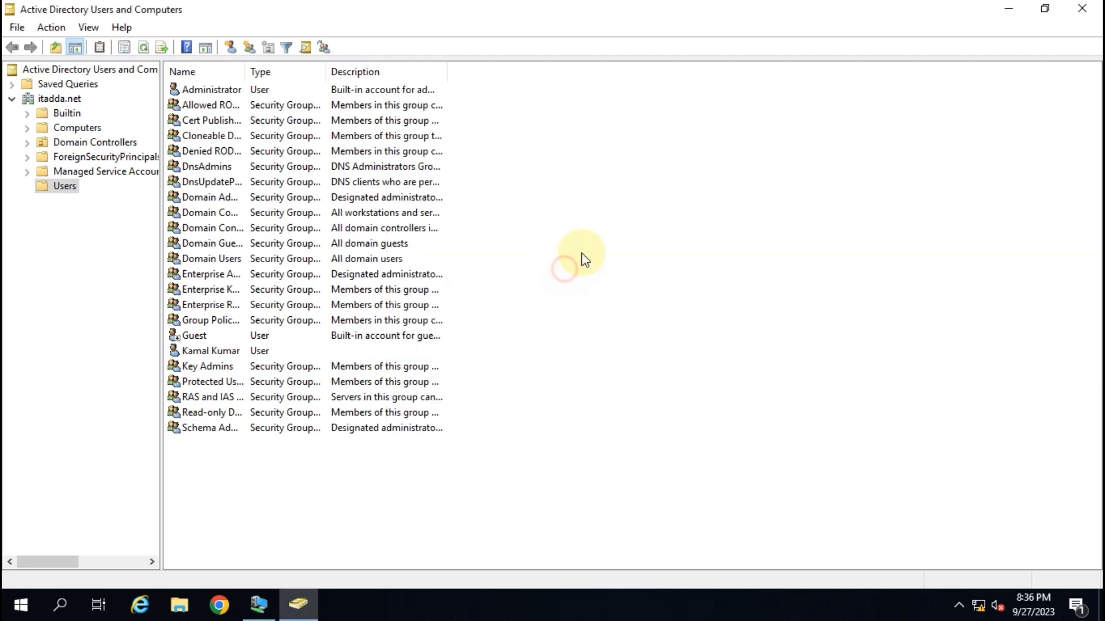
{"action": "left_click", "coordinate": [1097, 6]}
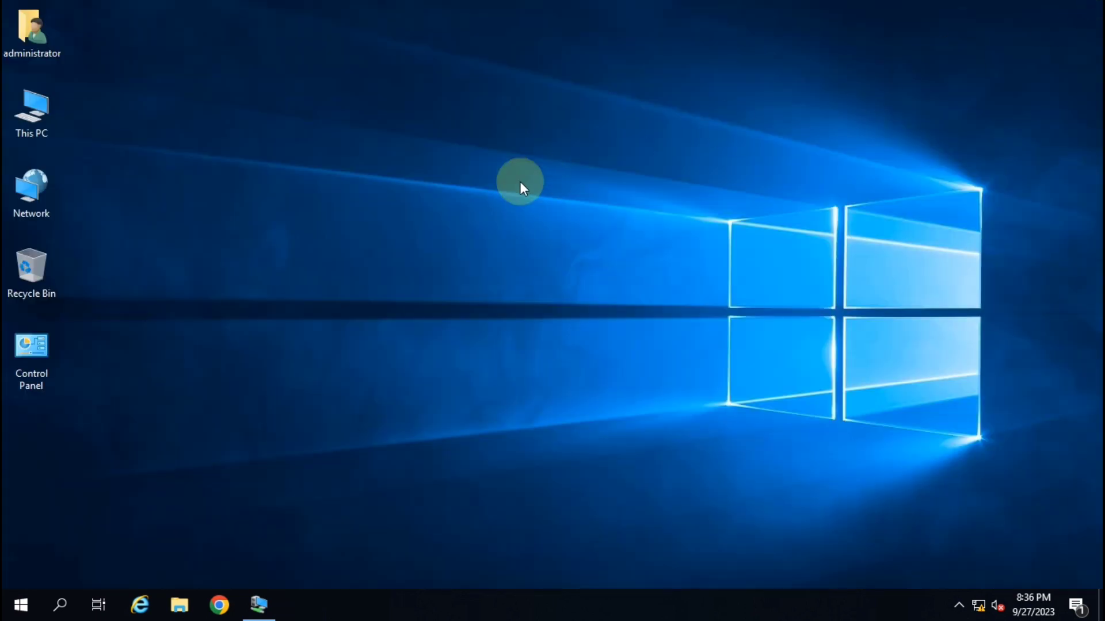
Close the VM's Command Prompt and log the current session off.
{"action": "left_click", "coordinate": [255, 602]}
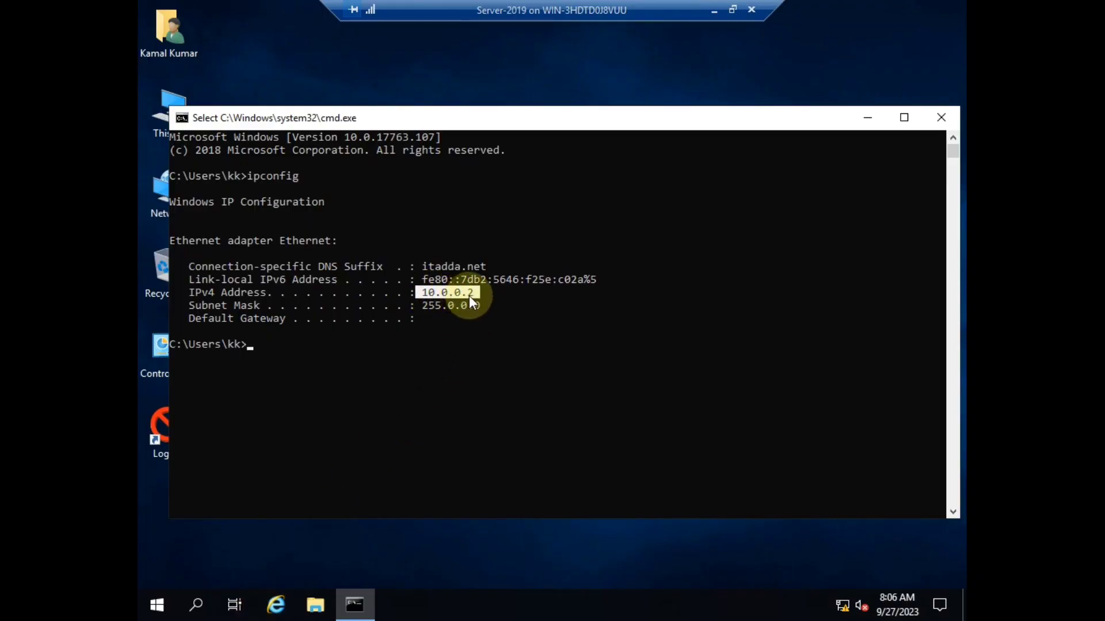
{"action": "left_click", "coordinate": [949, 119]}
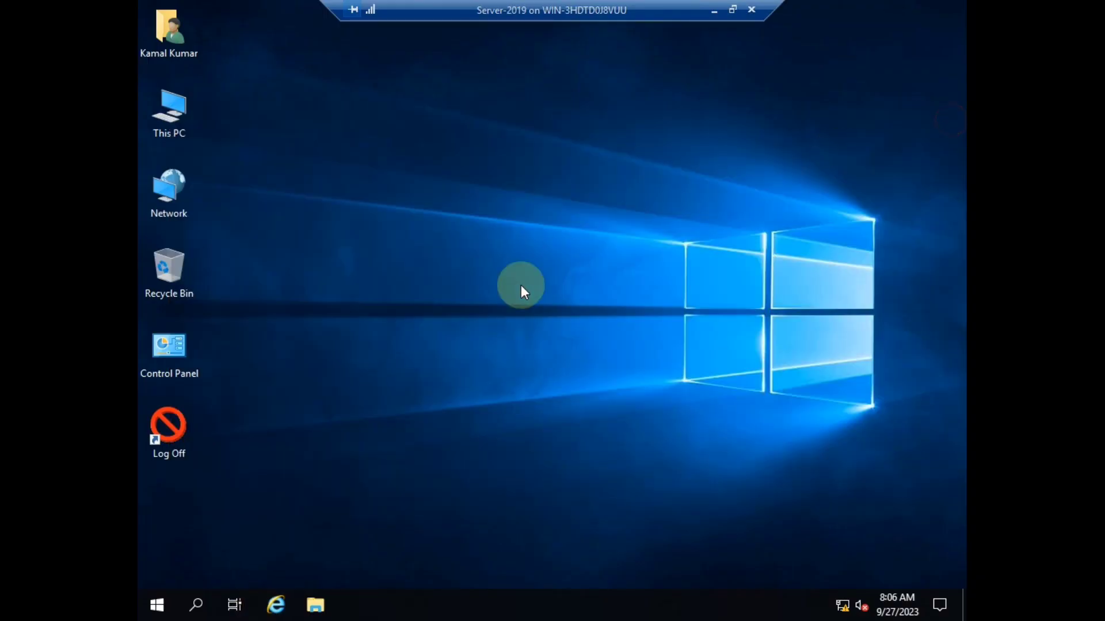
{"action": "double_click", "coordinate": [181, 429]}
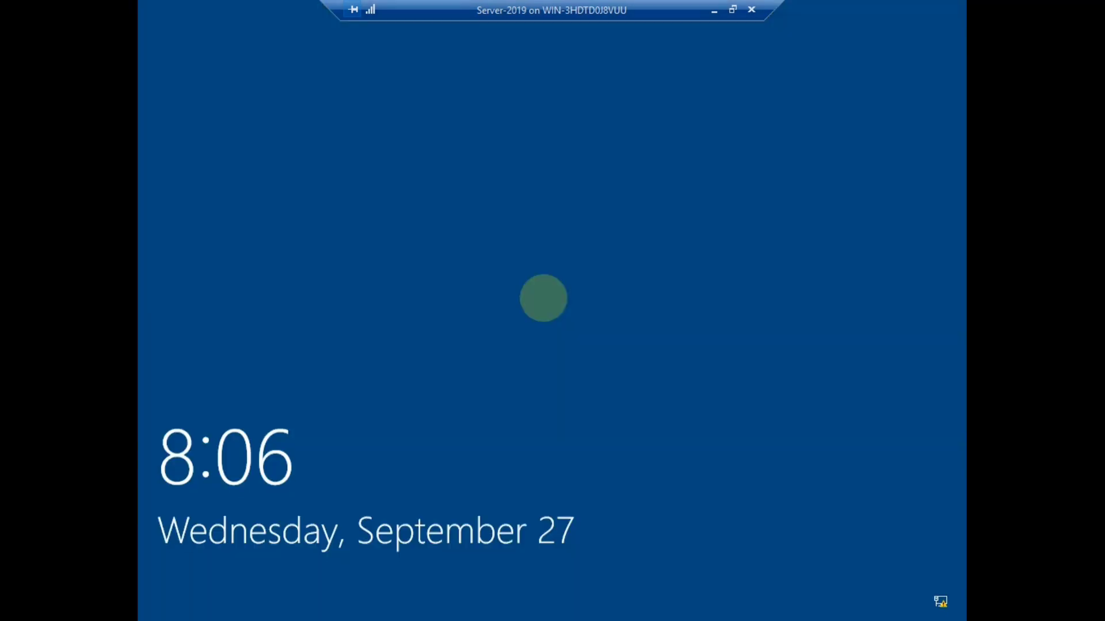
Try signing in as the test user and dismiss the 'restricted from this PC' denial.
{"action": "left_click", "coordinate": [543, 298]}
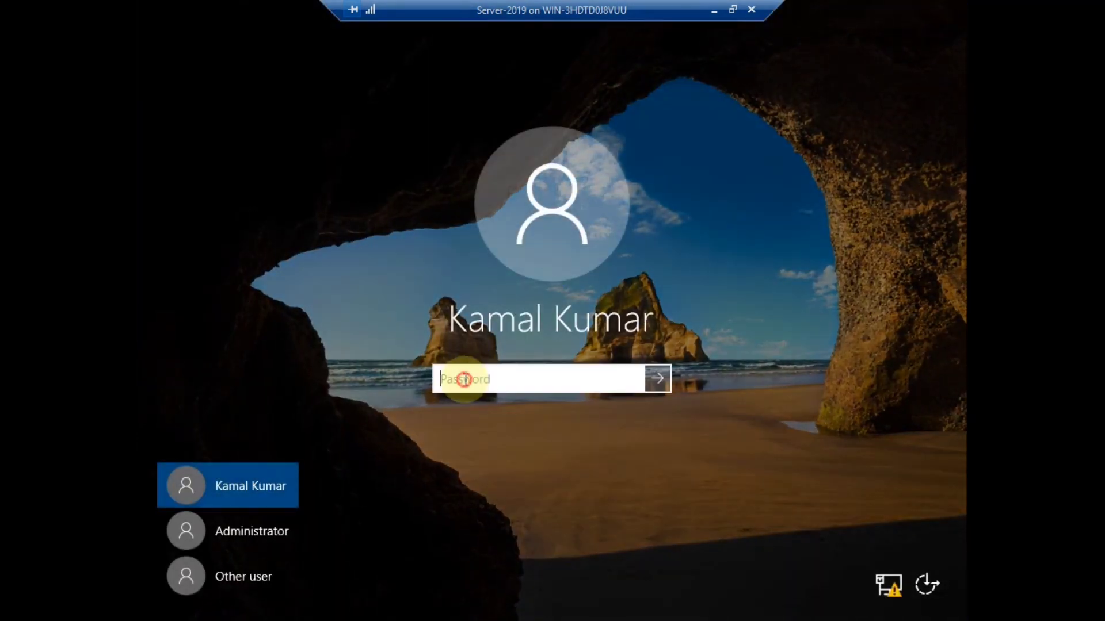
{"action": "type", "text": "*******"}
{"action": "left_click", "coordinate": [664, 383]}
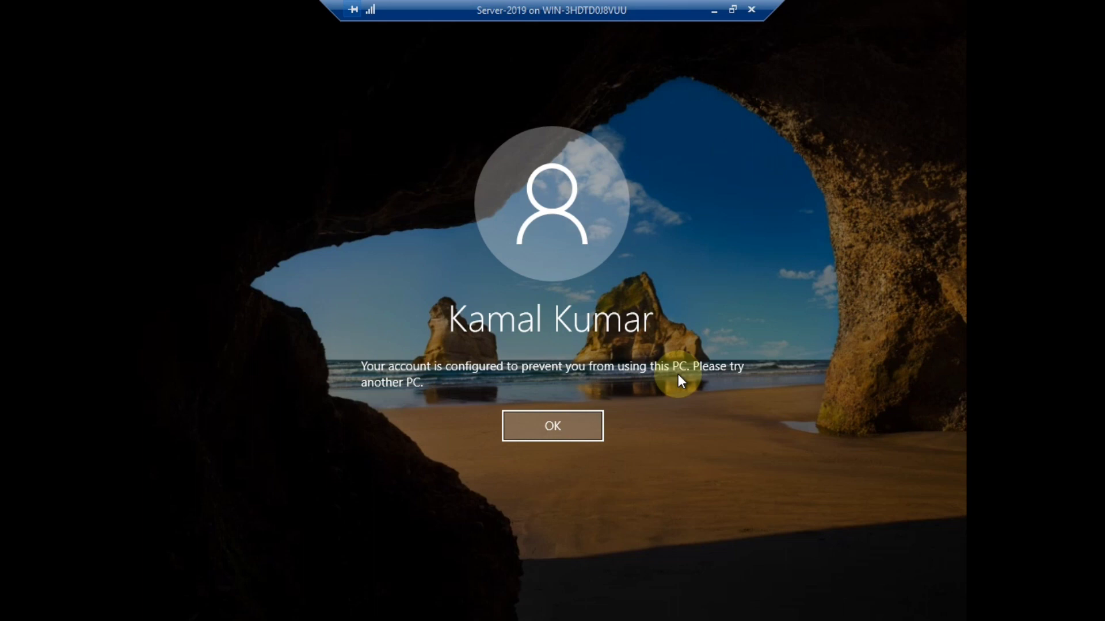
{"action": "left_click", "coordinate": [583, 428]}
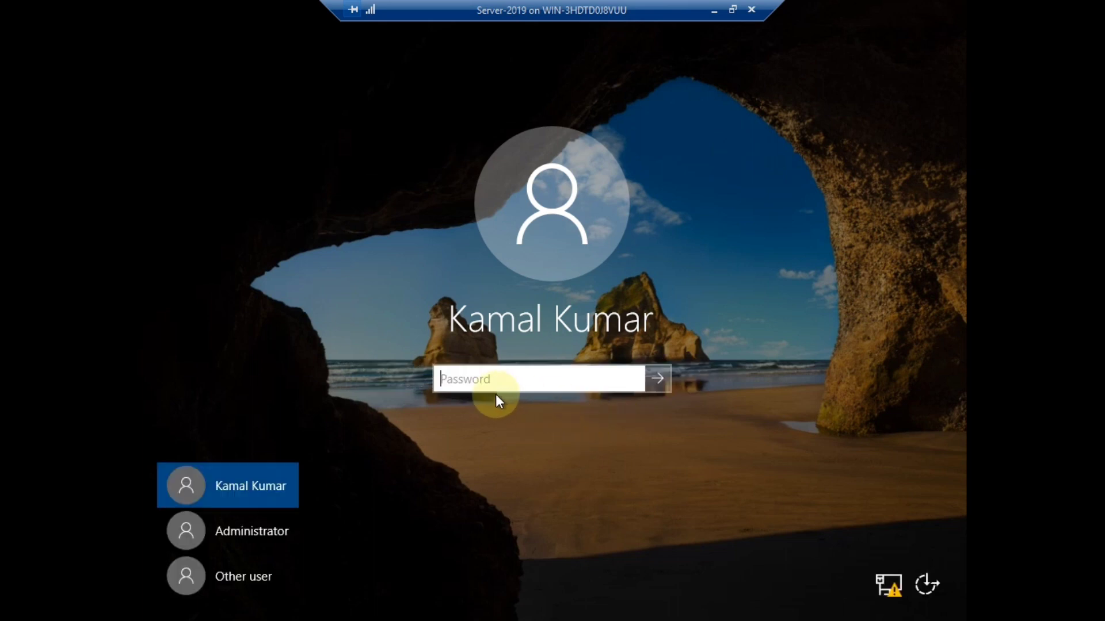
Minimize the VM and refresh the host desktop twice.
{"action": "left_click", "coordinate": [713, 10]}
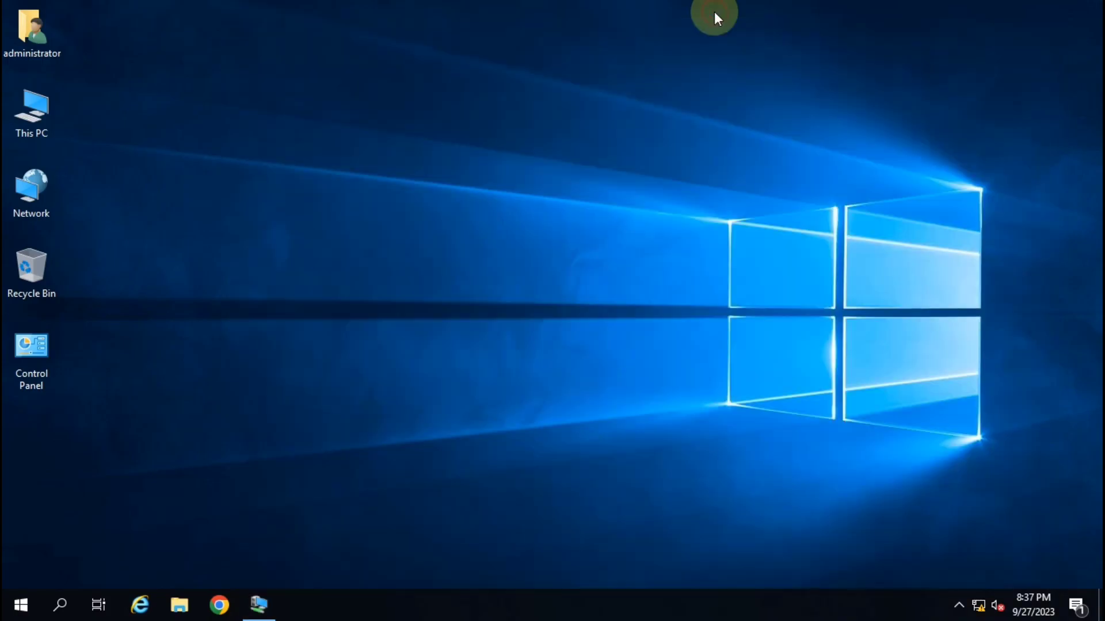
{"action": "right_click", "coordinate": [493, 76]}
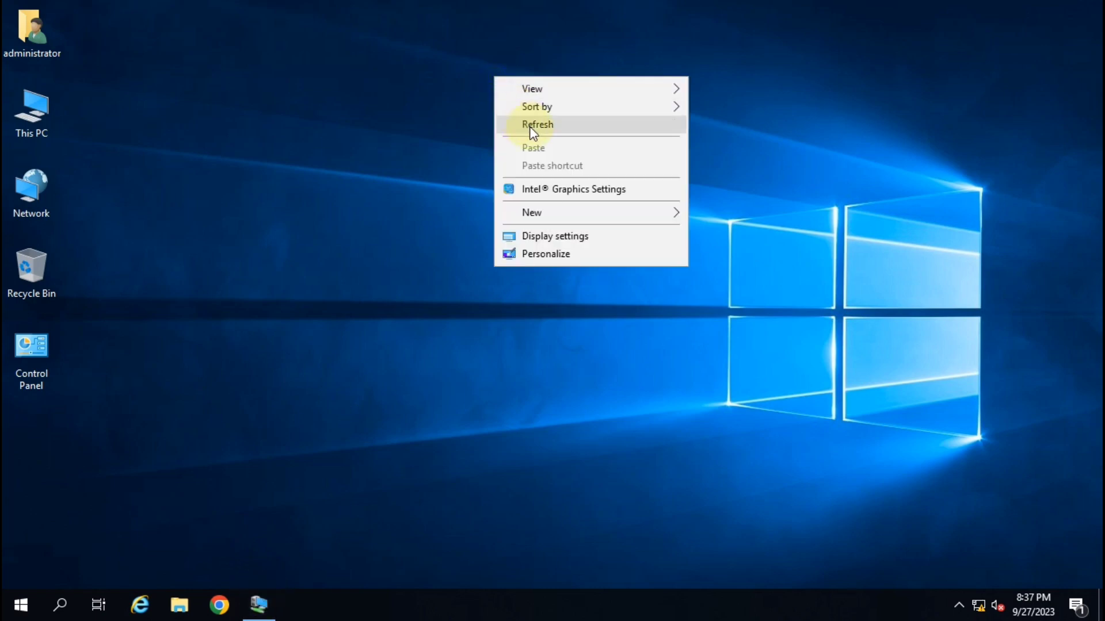
{"action": "left_click", "coordinate": [529, 126]}
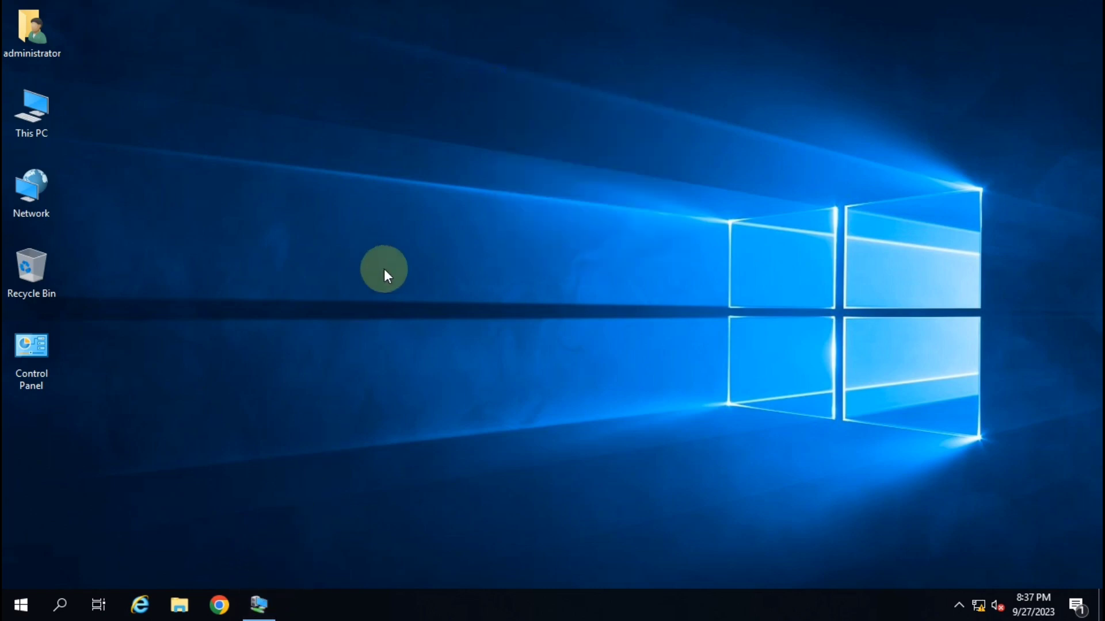
{"action": "right_click", "coordinate": [421, 260]}
{"action": "left_click", "coordinate": [463, 310]}
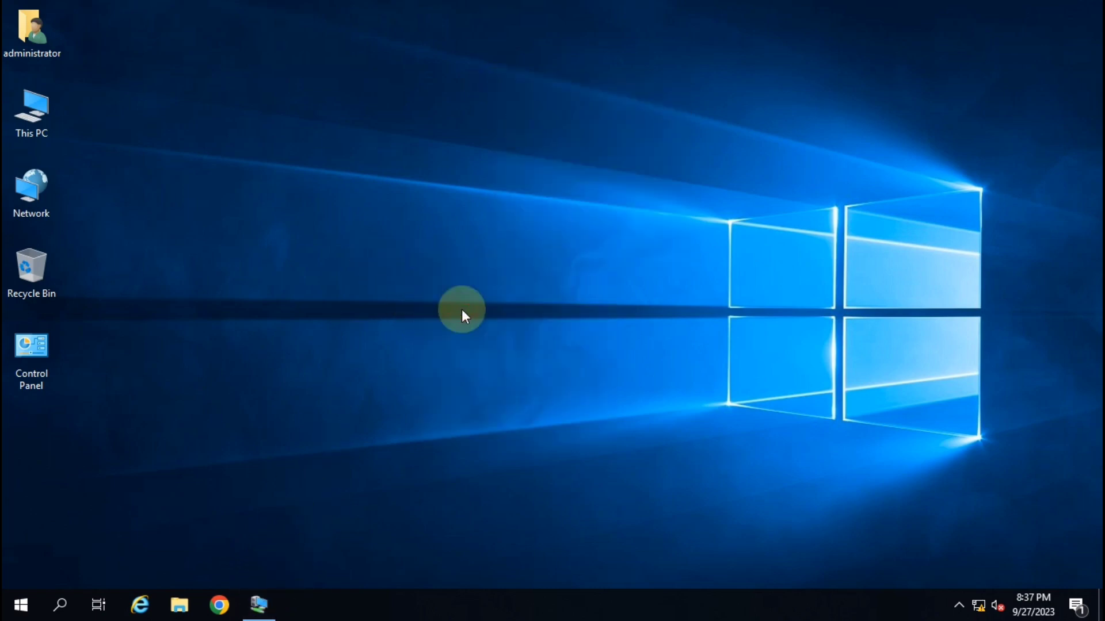
Launch dsa.msc and open the user's Log On To workstations list from the Account tab.
{"action": "key", "text": "super+r"}
{"action": "type", "text": "dsa.msc"}
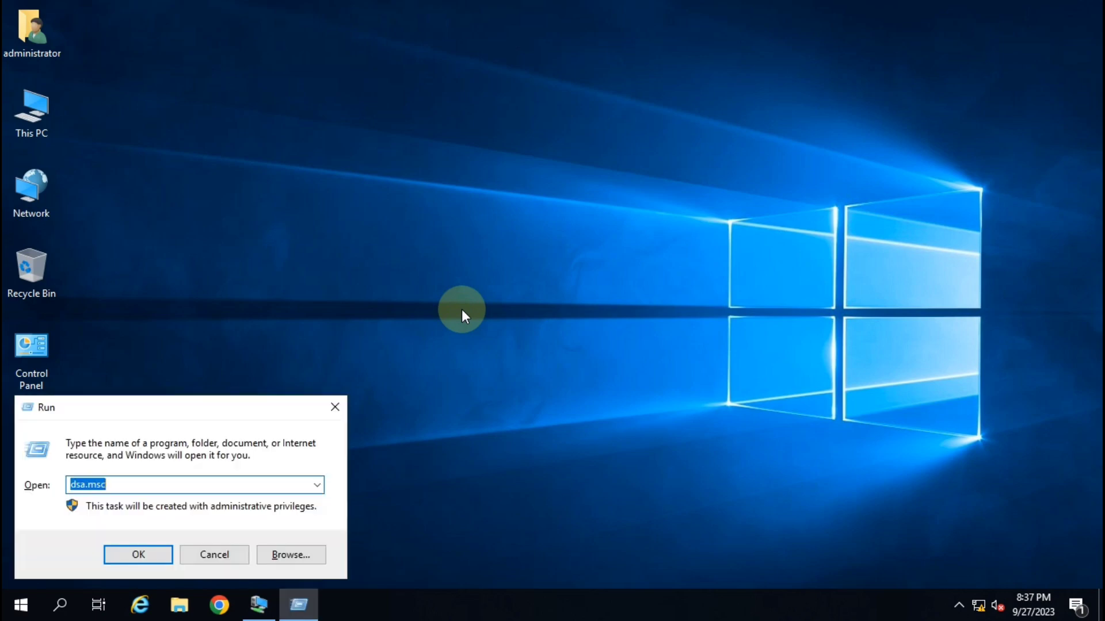
{"action": "key", "text": "Return"}
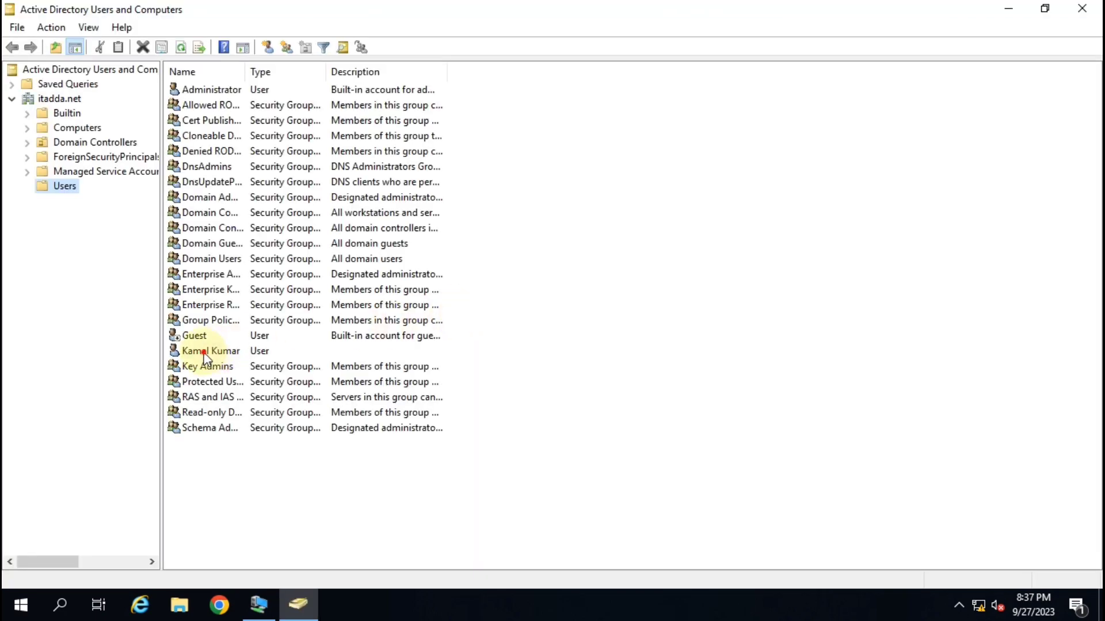
{"action": "right_click", "coordinate": [210, 348]}
{"action": "key", "text": "Return"}
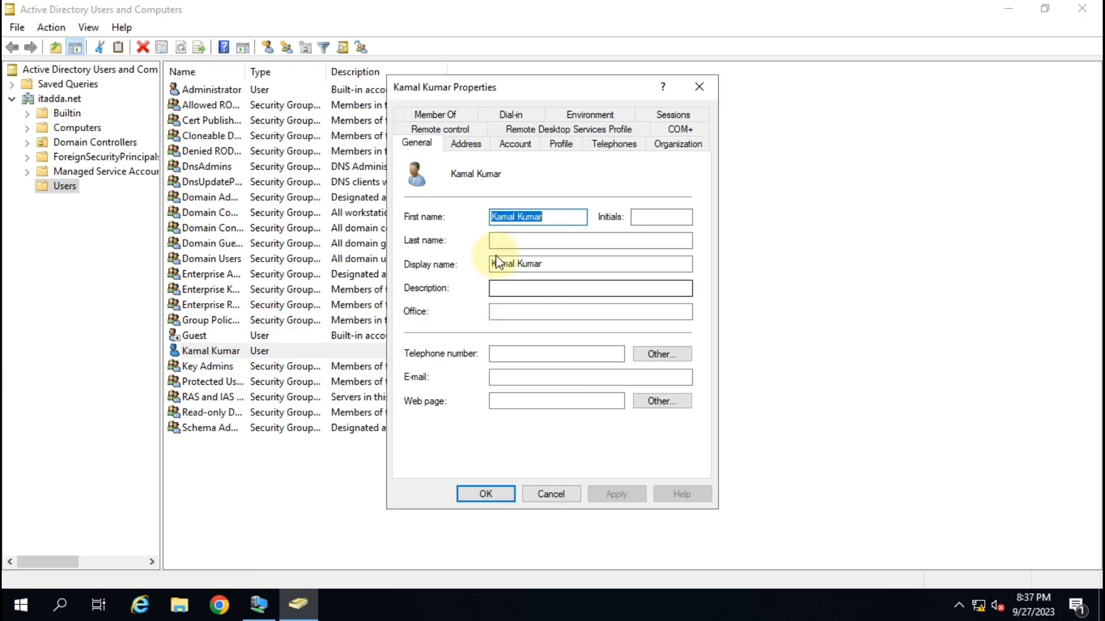
{"action": "left_click", "coordinate": [517, 144]}
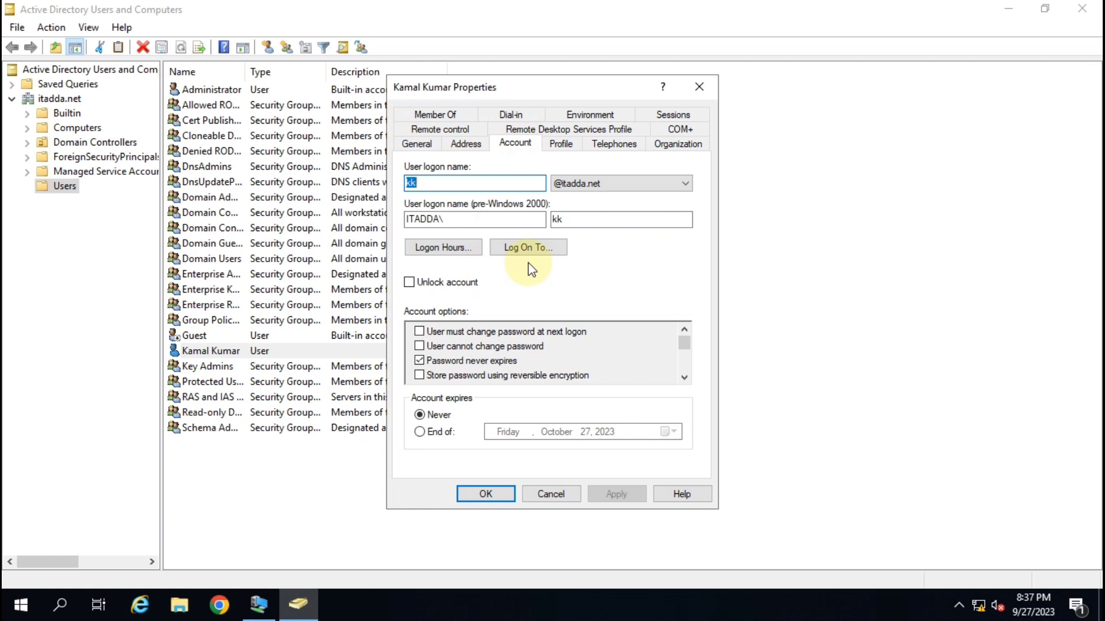
{"action": "left_click", "coordinate": [526, 248]}
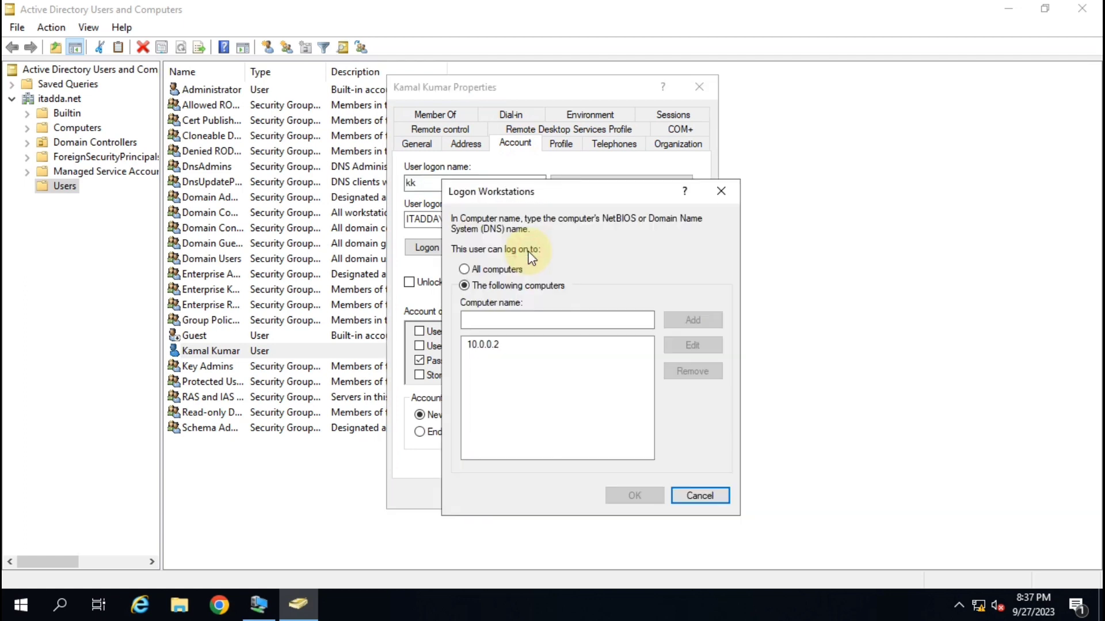
Remove 10.0.0.2 from the allowed computers, save the properties, and minimize the console.
{"action": "left_click", "coordinate": [490, 346]}
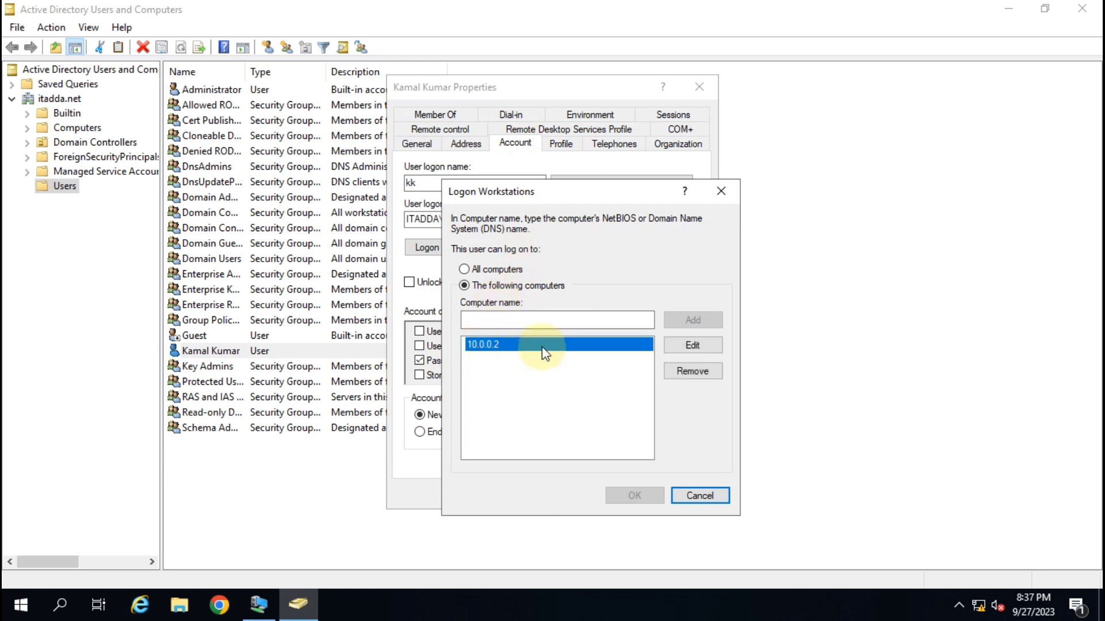
{"action": "left_click", "coordinate": [687, 371]}
{"action": "left_click", "coordinate": [634, 495]}
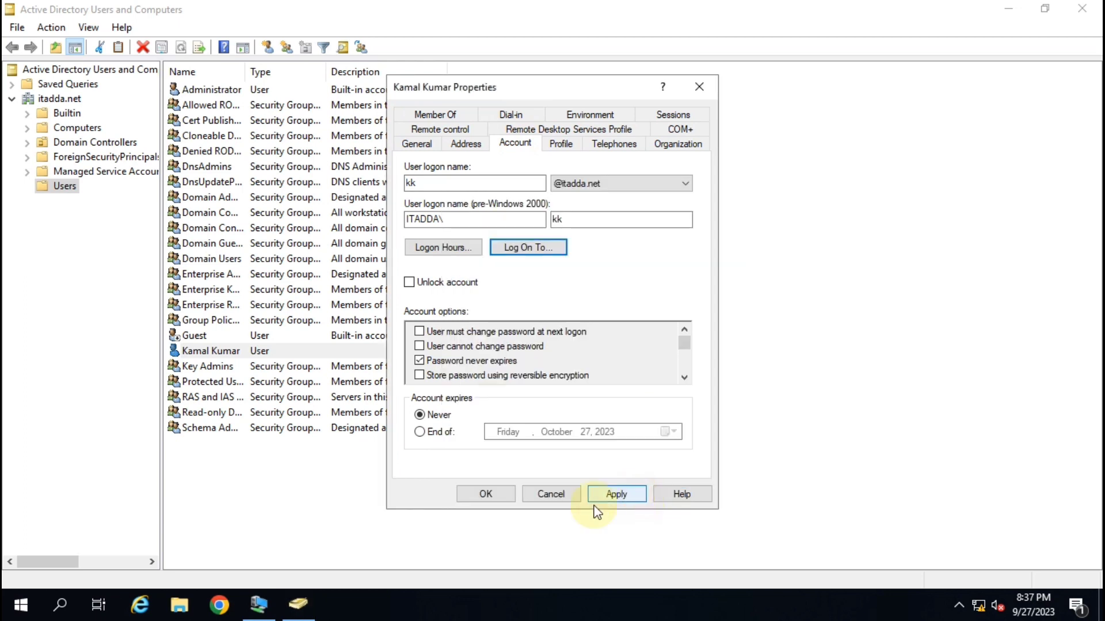
{"action": "left_click", "coordinate": [612, 495]}
{"action": "left_click", "coordinate": [485, 494]}
{"action": "left_click", "coordinate": [1009, 9]}
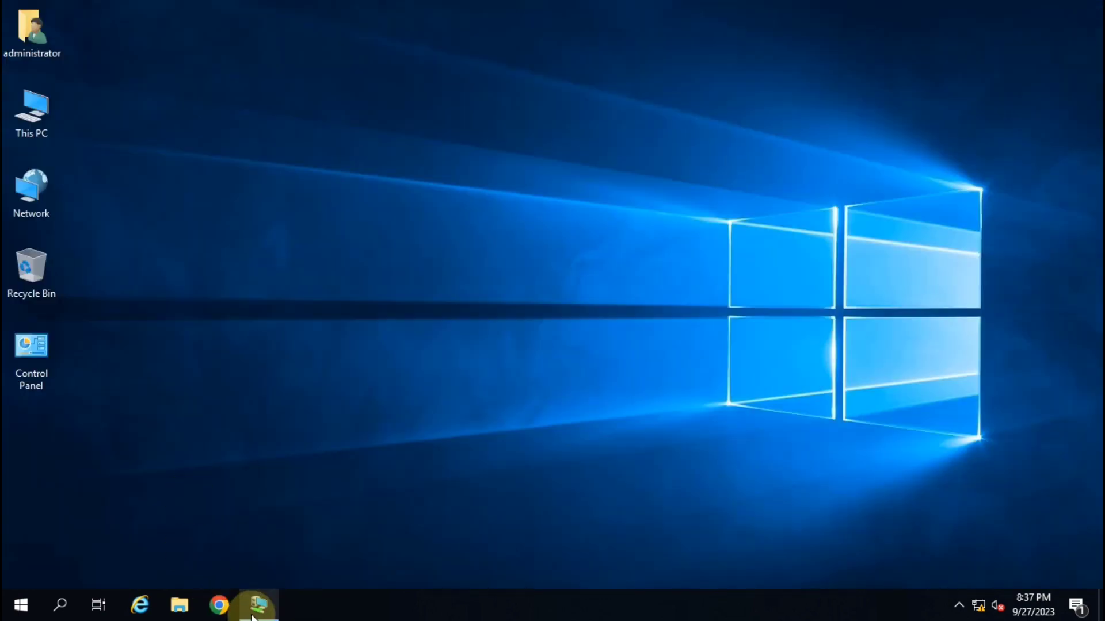
Sign in to the VM as the previously restricted user with their password.
{"action": "left_click", "coordinate": [258, 604]}
{"action": "left_click", "coordinate": [460, 344]}
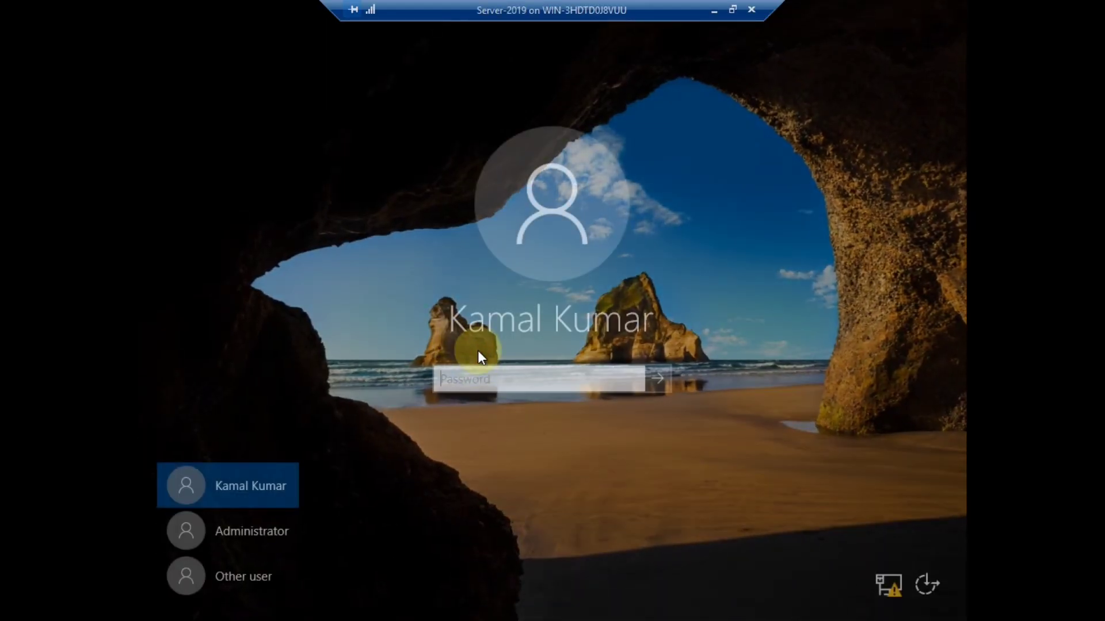
{"action": "type", "text": "P@ssw0r"}
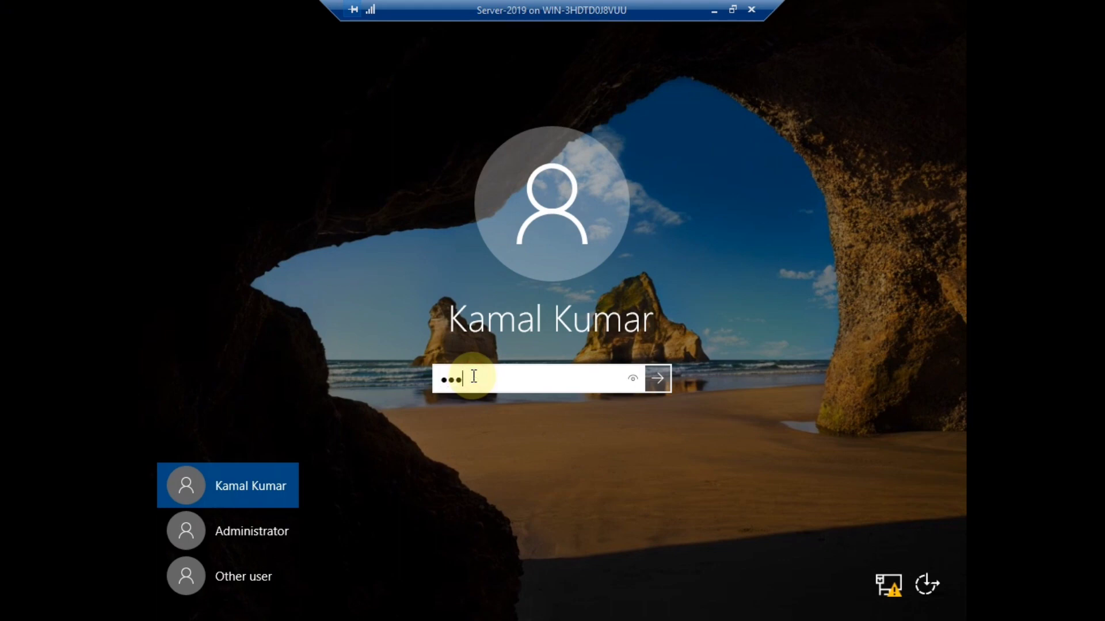
{"action": "type", "text": "d"}
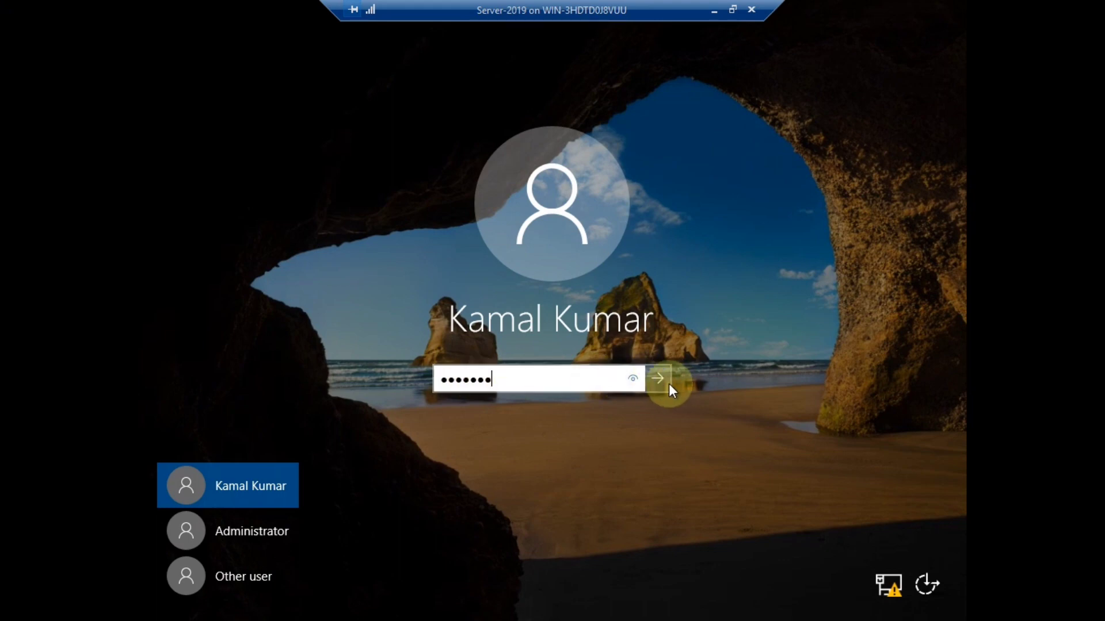
{"action": "left_click", "coordinate": [657, 378]}
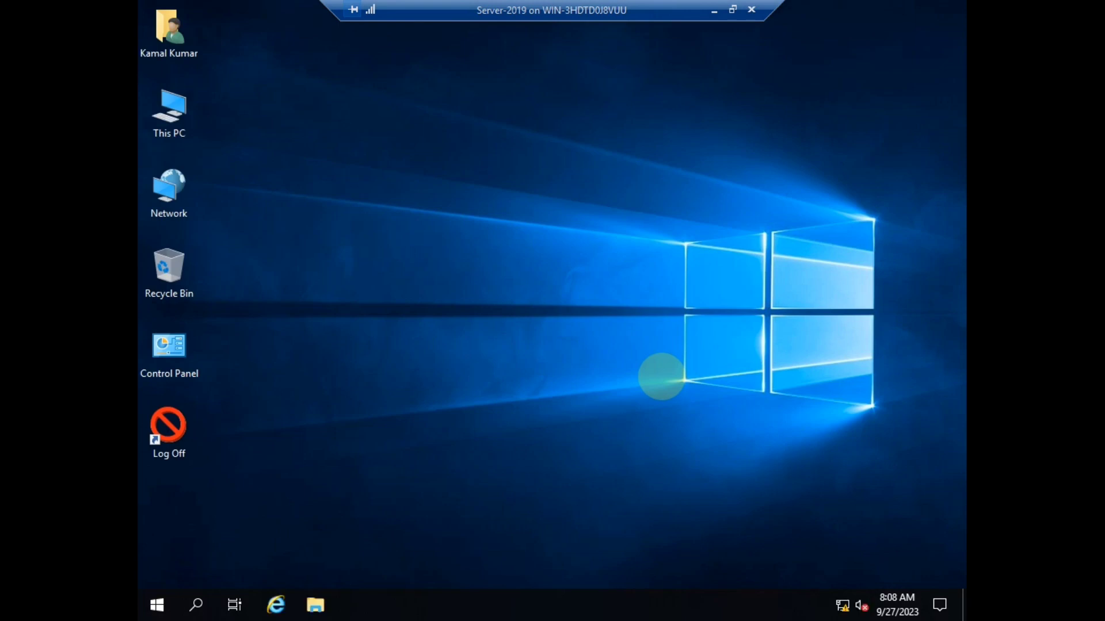
Refresh the VM desktop and minimize the VM session.
{"action": "right_click", "coordinate": [470, 182]}
{"action": "left_click", "coordinate": [530, 233]}
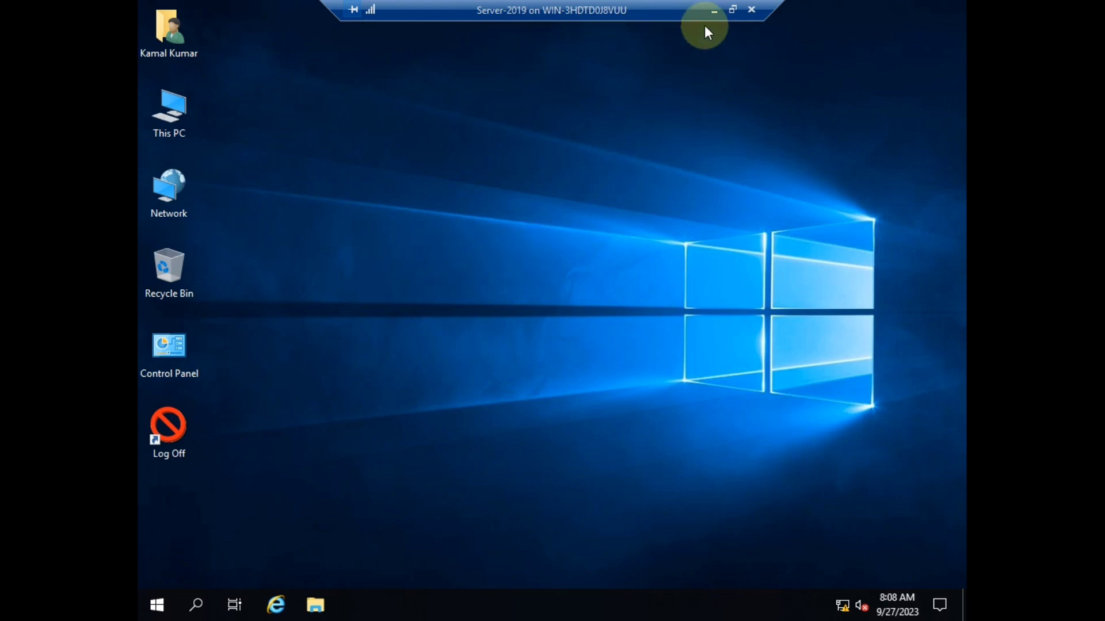
{"action": "left_click", "coordinate": [714, 11]}
{"action": "right_click", "coordinate": [446, 99]}
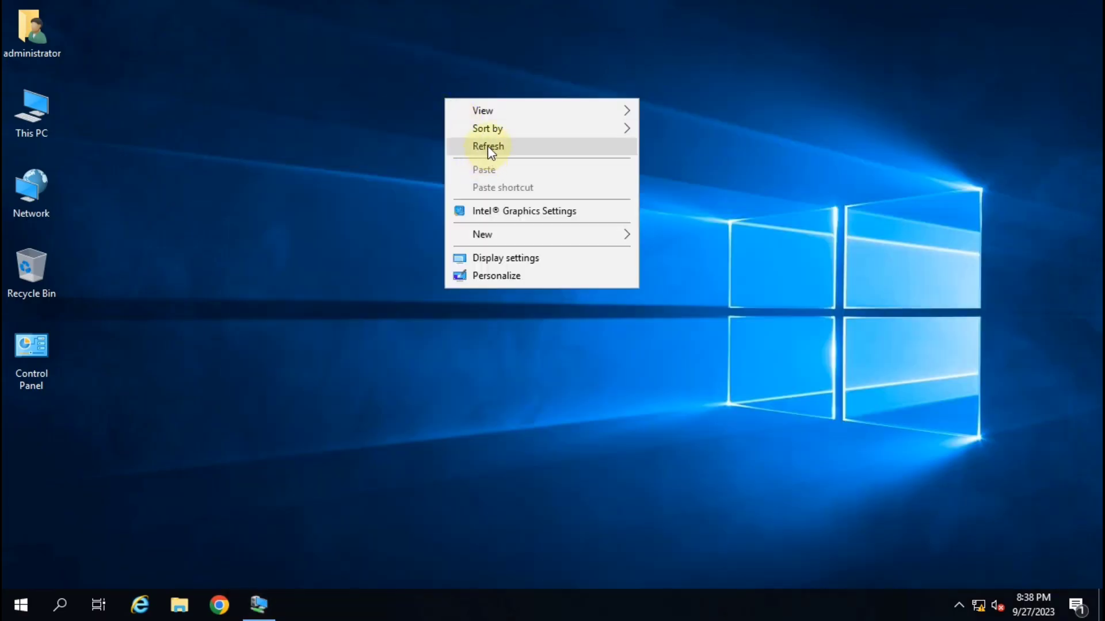
{"action": "left_click", "coordinate": [488, 146]}
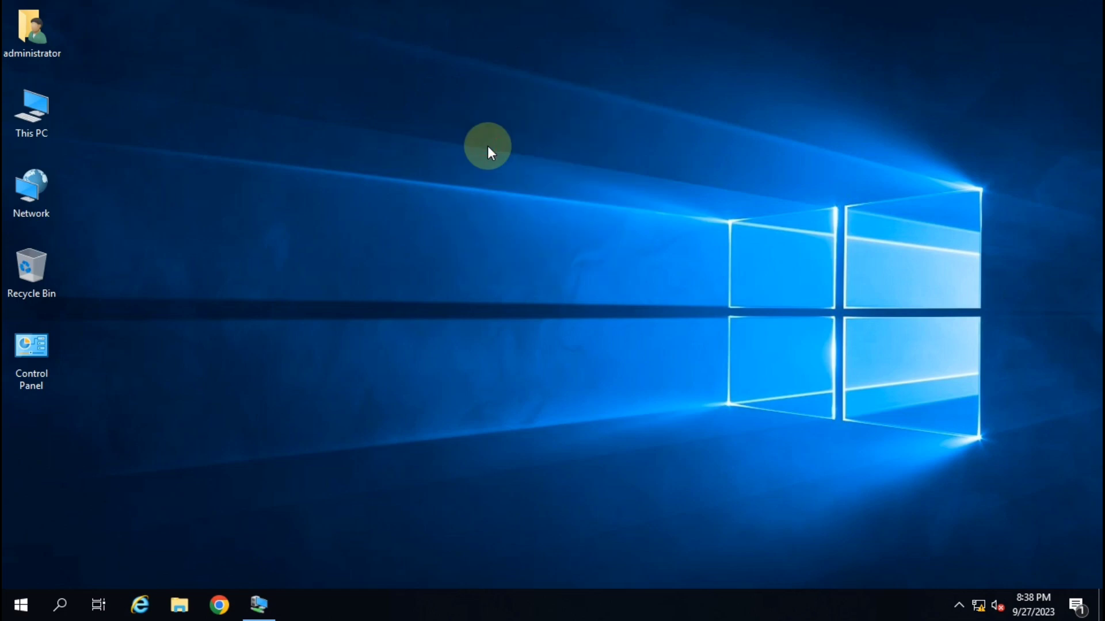